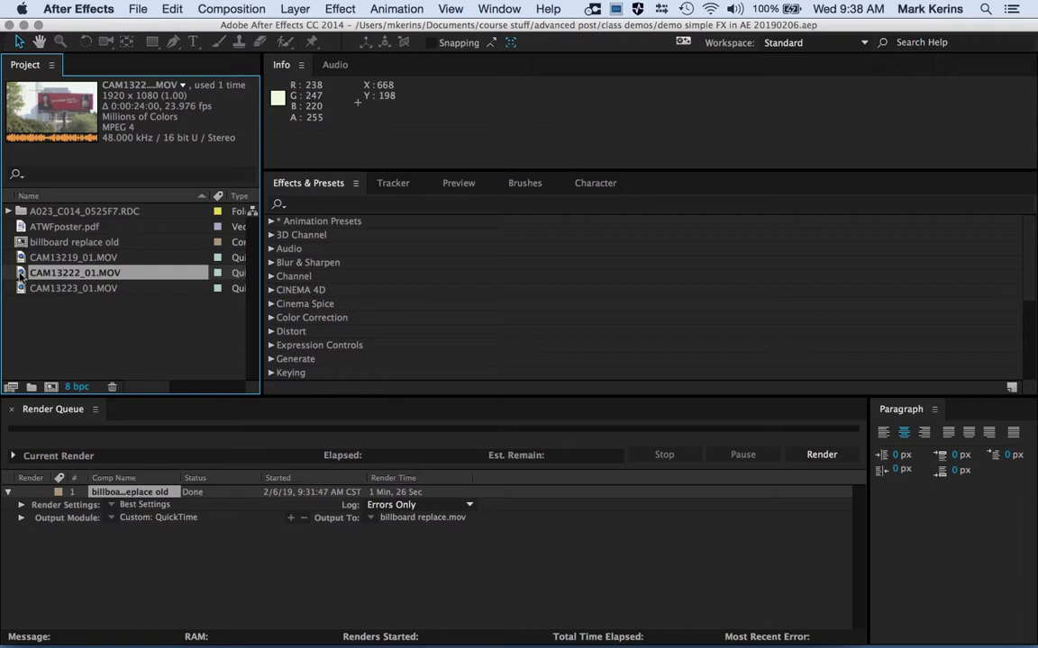
- Build a 1920x1080, 23.976 fps composition from the CAM13222_01.MOV billboard clip
left_click_drag(22, 277, 54, 390)
left_click_drag(54, 389, 53, 390)
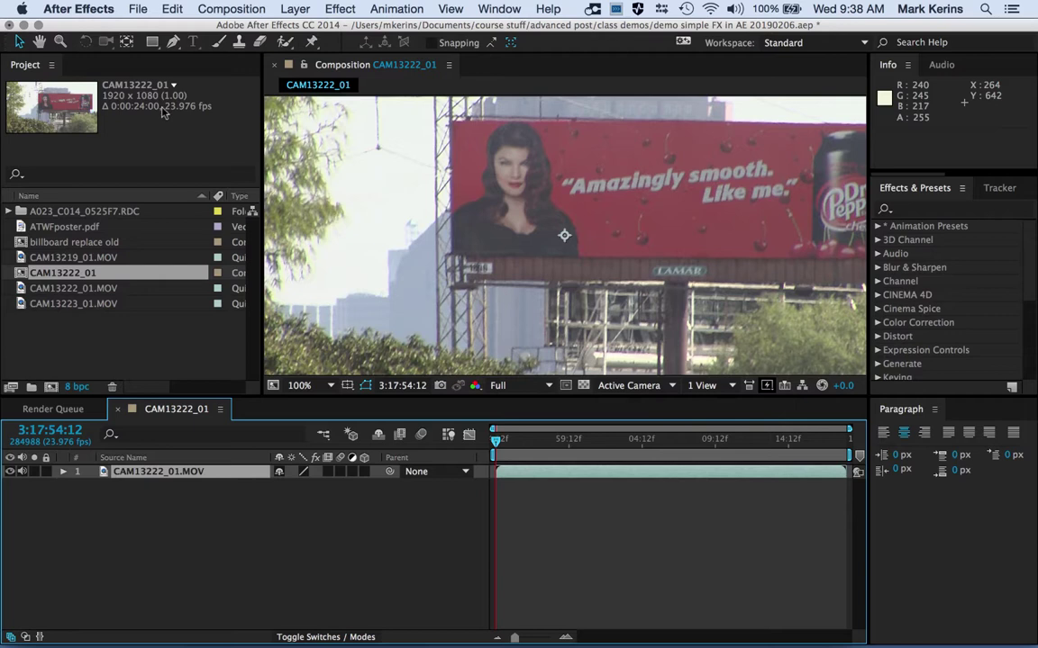
key("XF86AudioRaiseVolume")
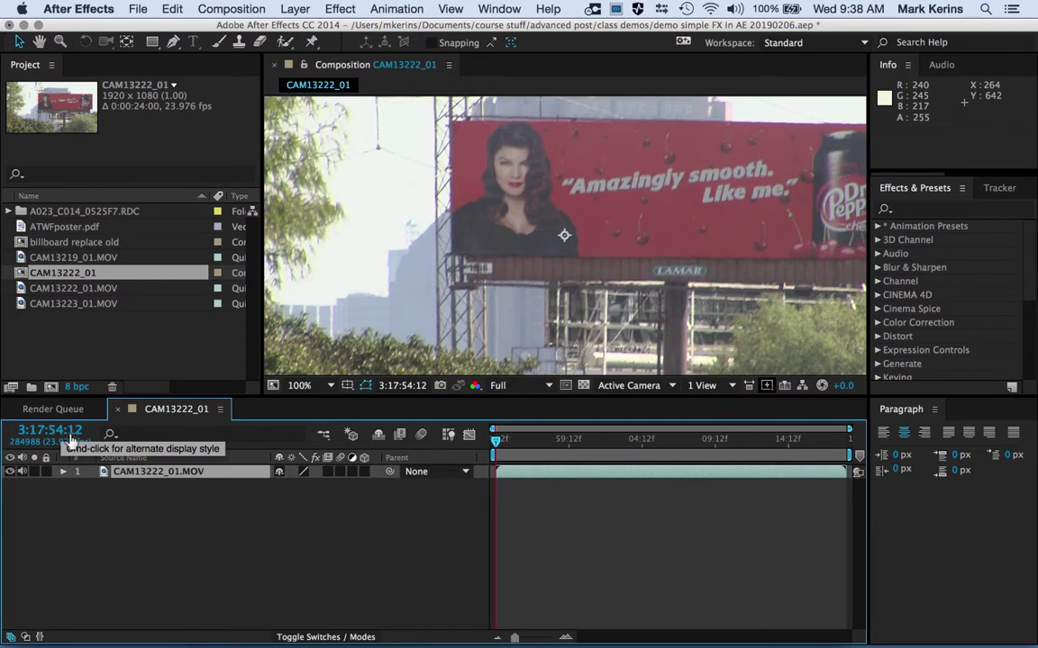
right_click(18, 280)
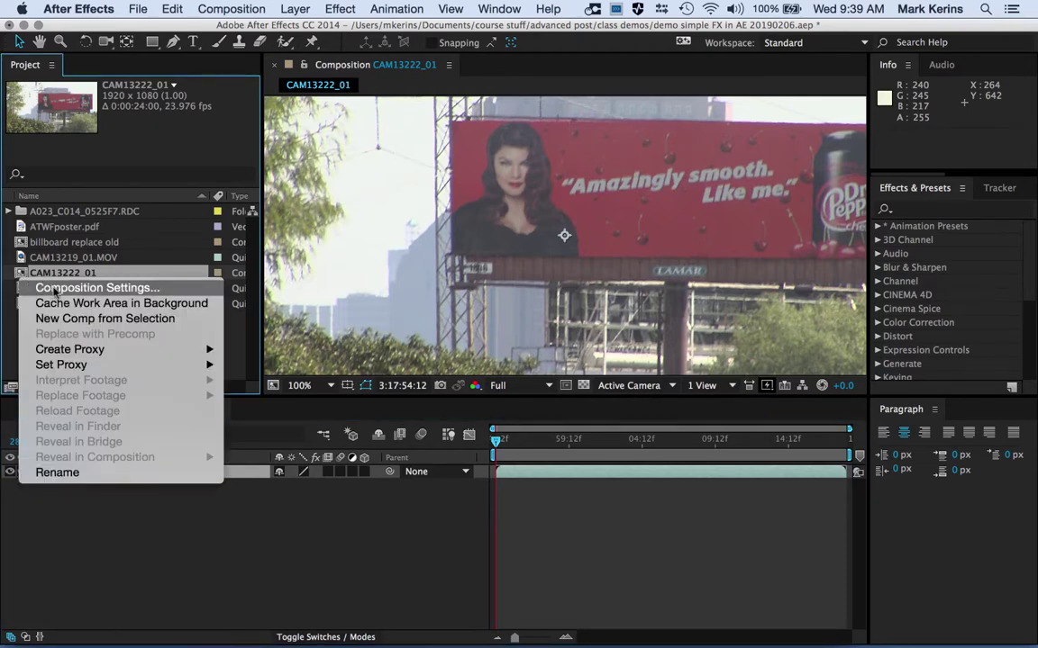
- Rename the composition 'replace billboard' and set its start timecode to 0:00:00:00
left_click(55, 288)
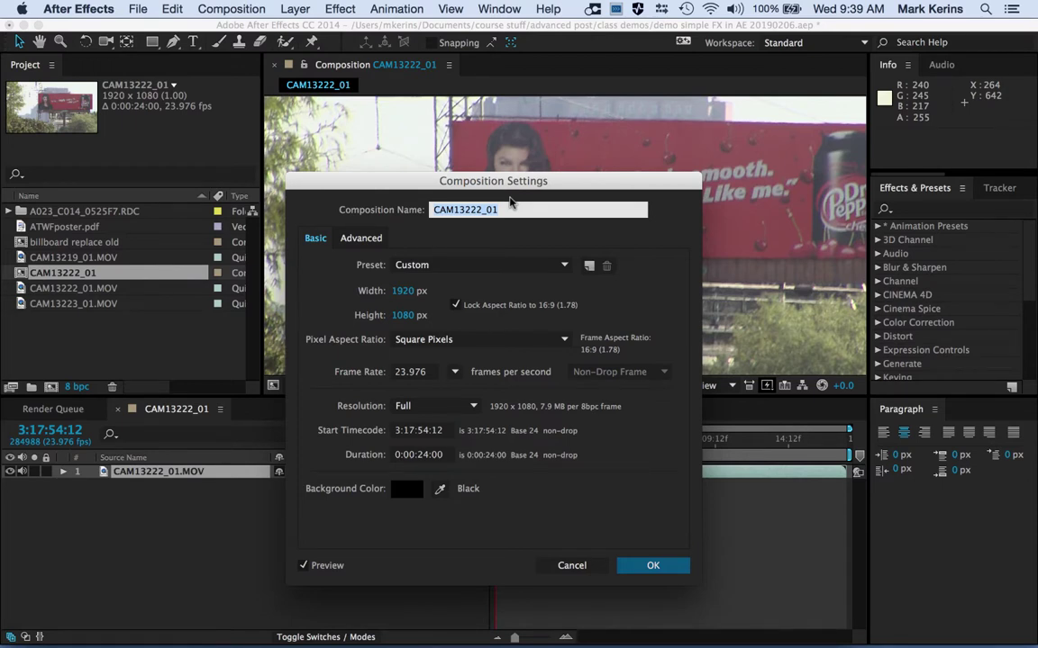
type("replace billboard")
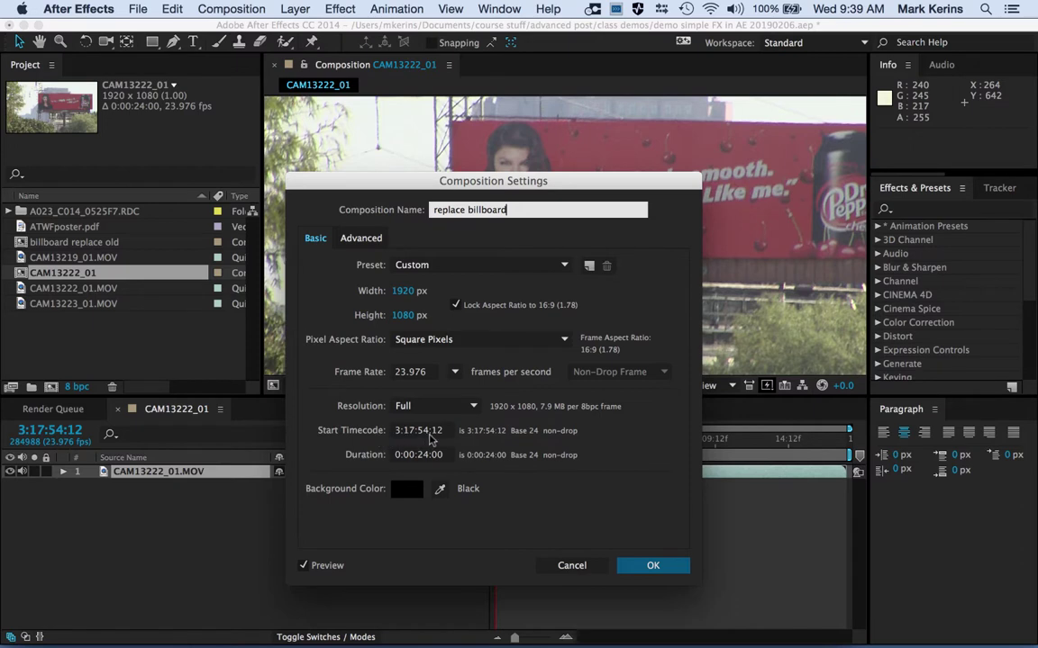
left_click(423, 431)
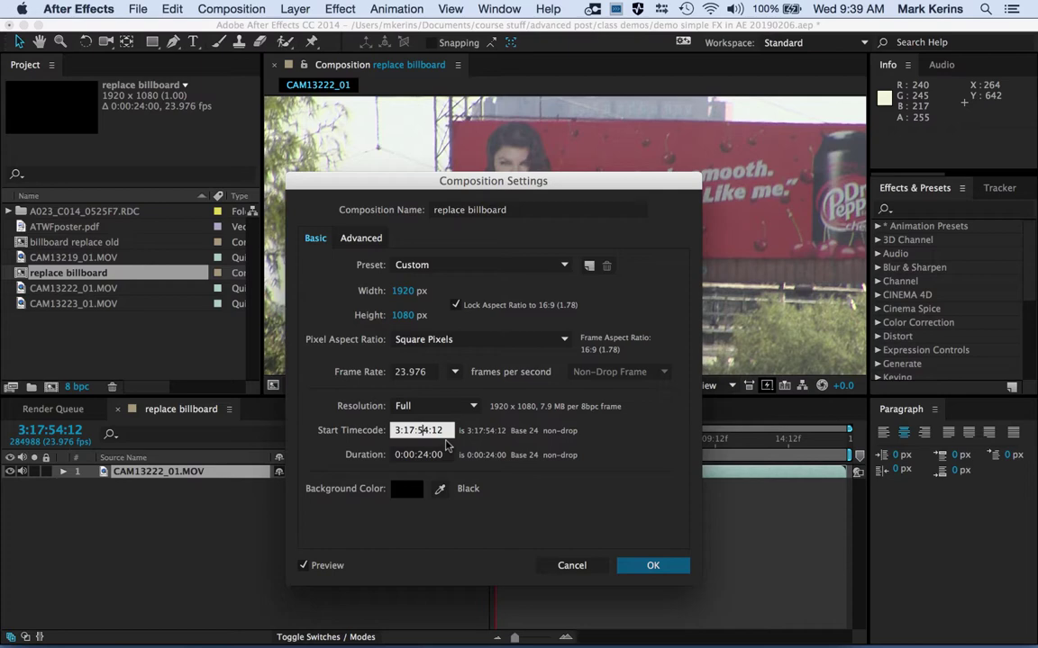
key("super+a")
type("0000")
key("Return")
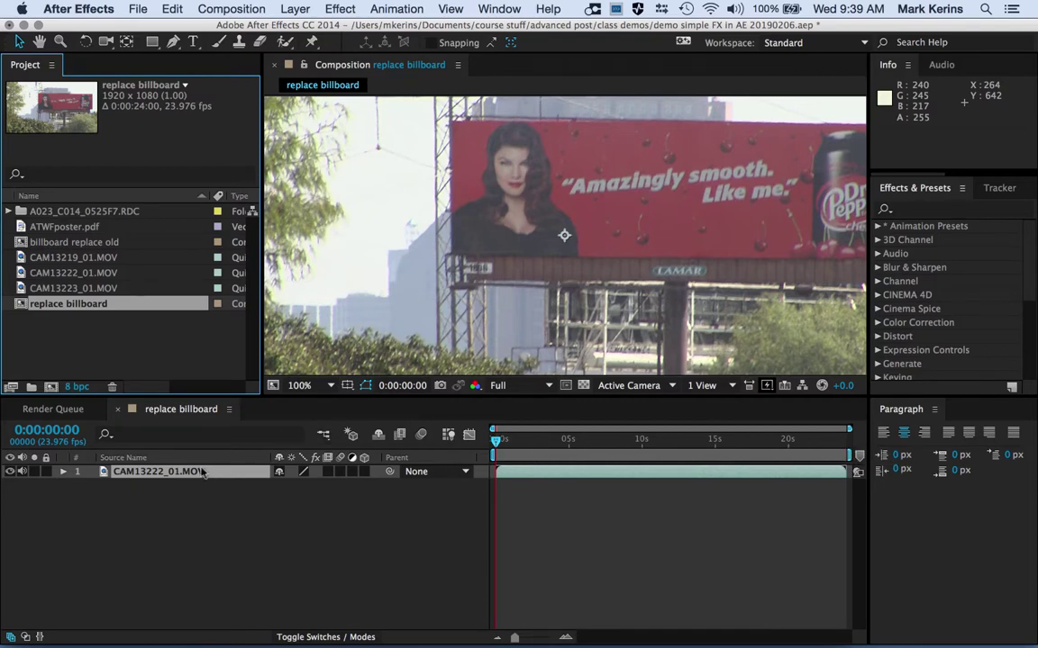
- Place ATWFposter.pdf as the top layer above CAM13222_01.MOV, with the viewer at 50%
scroll(560, 221, "down", 2)
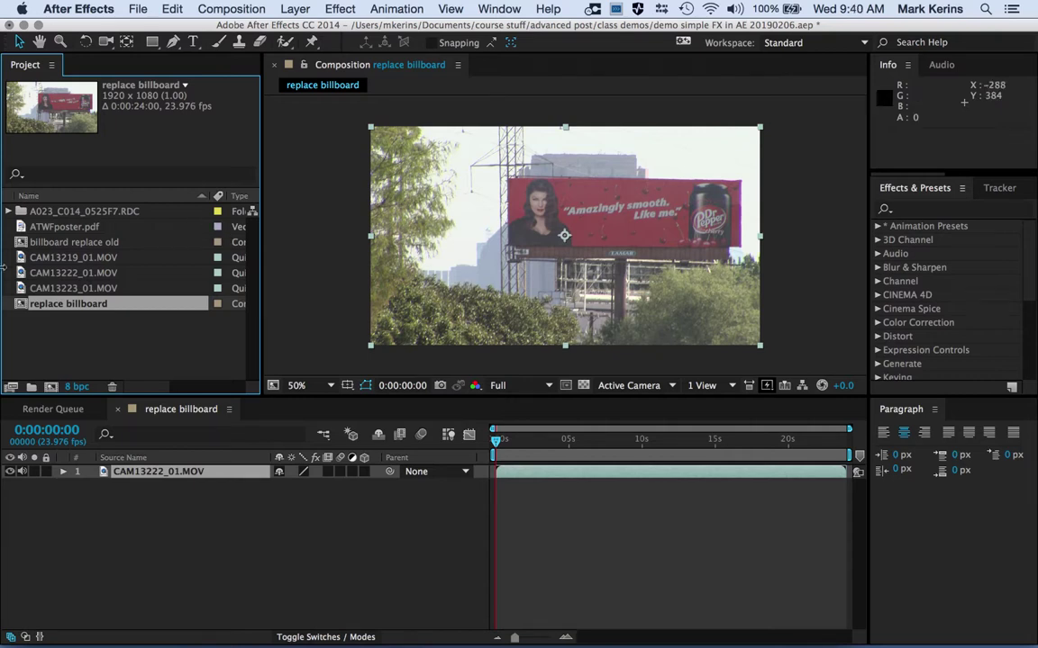
left_click_drag(23, 225, 117, 468)
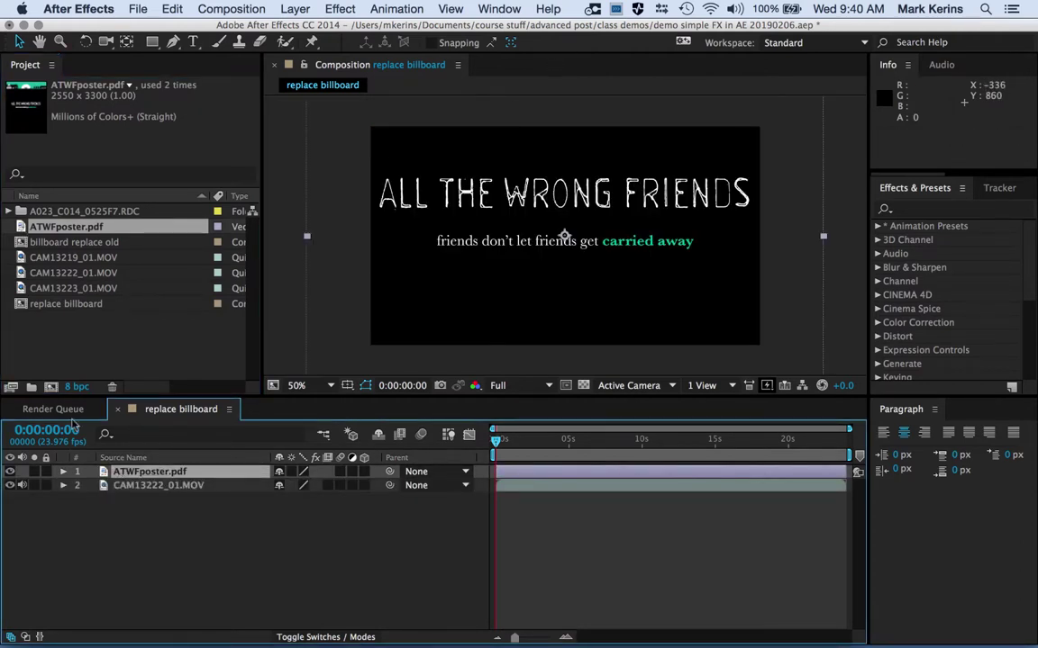
- Scale the poster to 31%, set its opacity to 66%, and move it to 1068,760
left_click(63, 472)
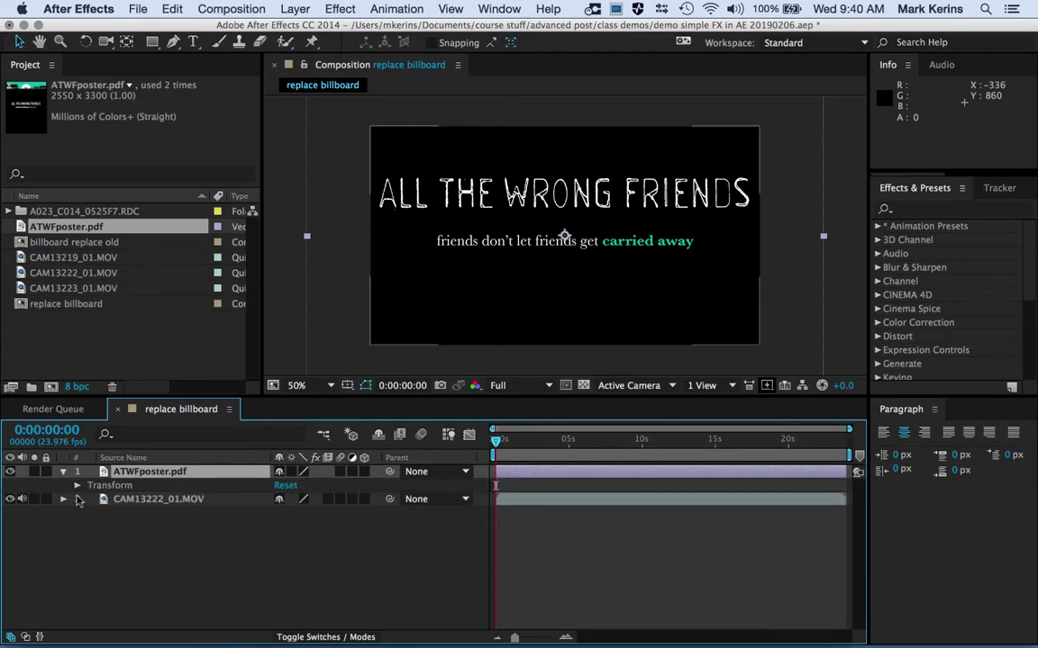
left_click(77, 485)
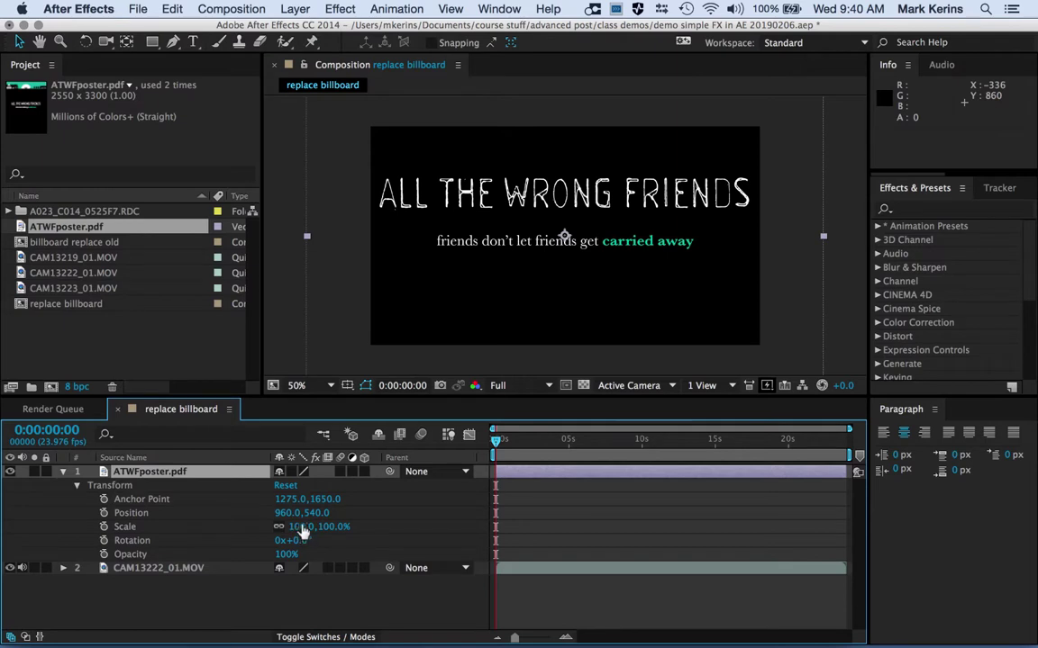
left_click_drag(303, 527, 241, 522)
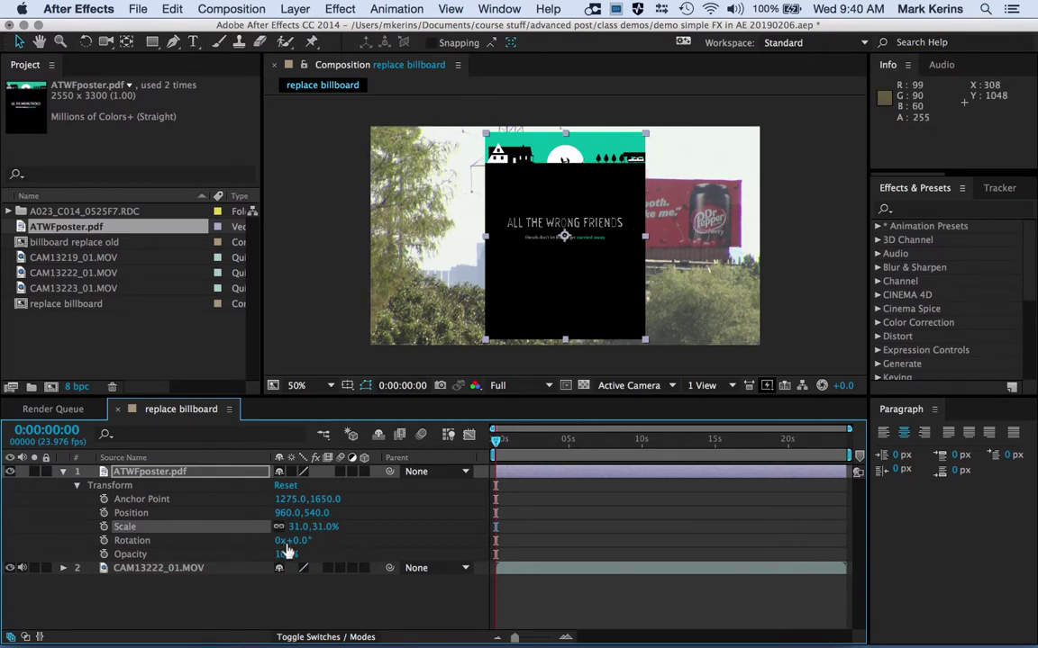
left_click_drag(286, 559, 256, 554)
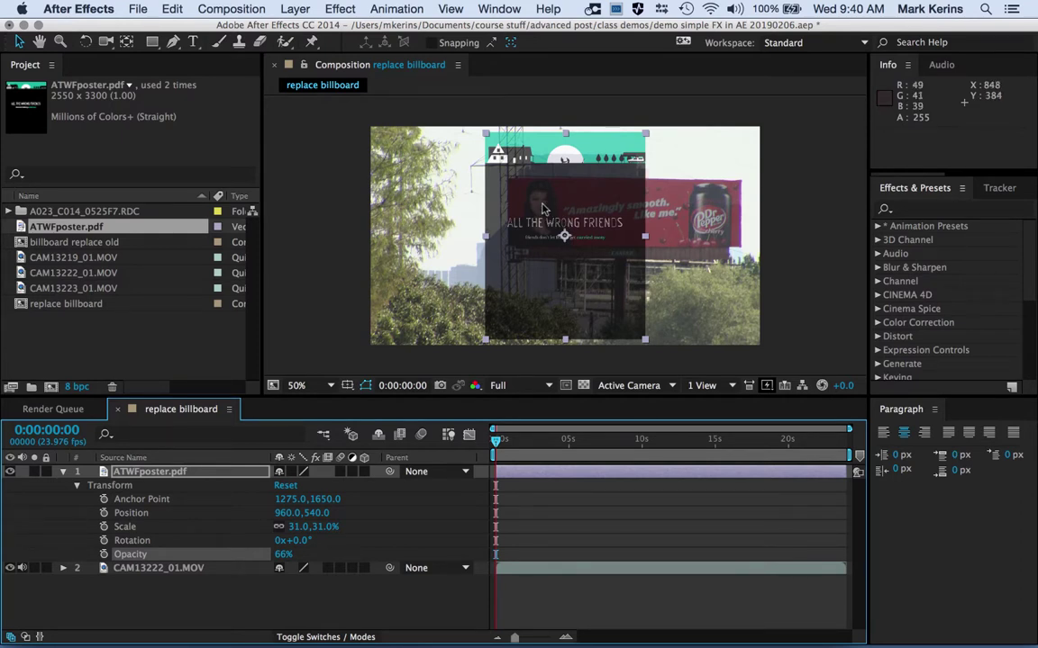
left_click_drag(543, 209, 564, 255)
- At 25% view, enlarge the poster from its corner and move it right and down
key("comma")
key("comma")
key("comma")
key("comma")
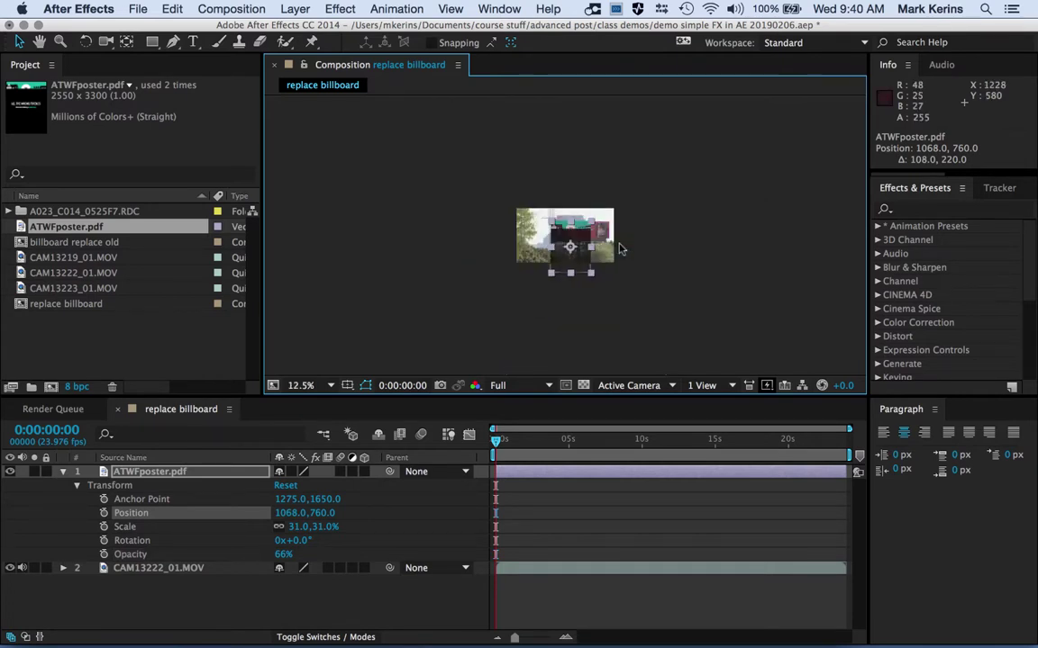
key("period")
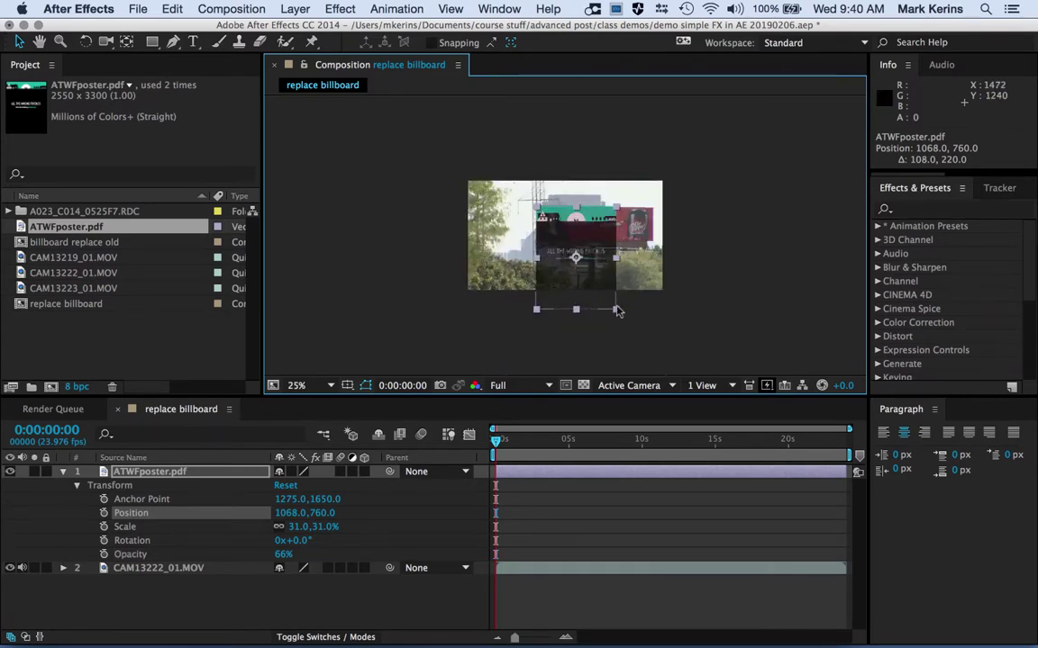
mouse_move(618, 311)
left_mouse_down()
mouse_move(649, 331)
mouse_move(697, 317)
mouse_move(650, 327)
mouse_move(623, 362)
mouse_move(611, 306)
mouse_move(623, 326)
mouse_move(669, 319)
mouse_move(620, 329)
left_mouse_up()
left_click_drag(615, 330, 637, 319)
left_click_drag(586, 230, 609, 256)
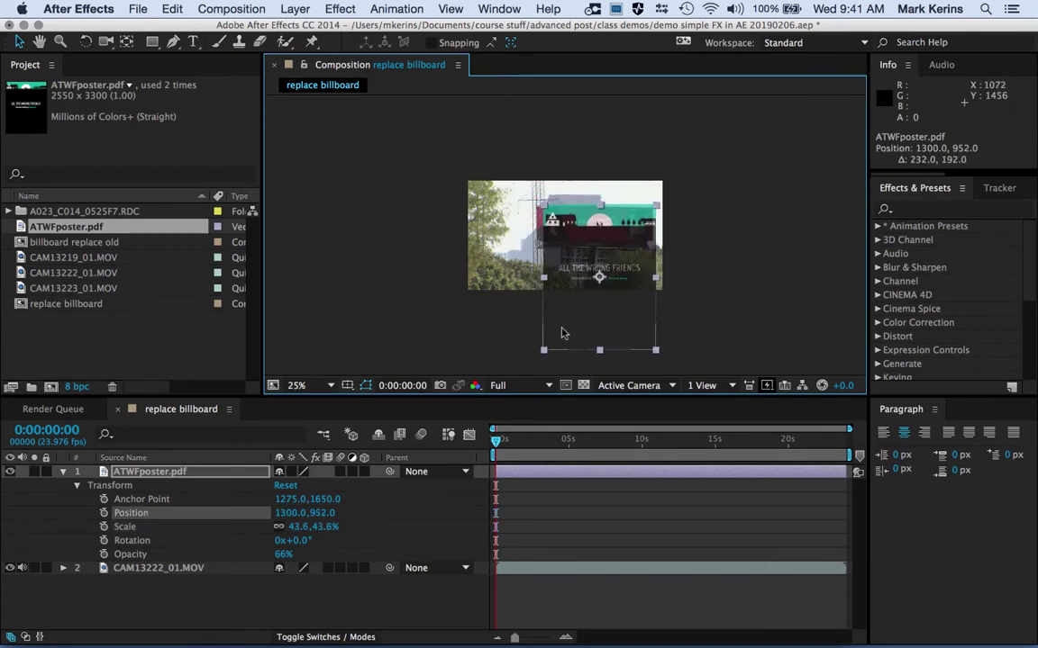
- Rescale the poster evenly to 47% at 1268,1008, then return the view to 100%
left_click(544, 355)
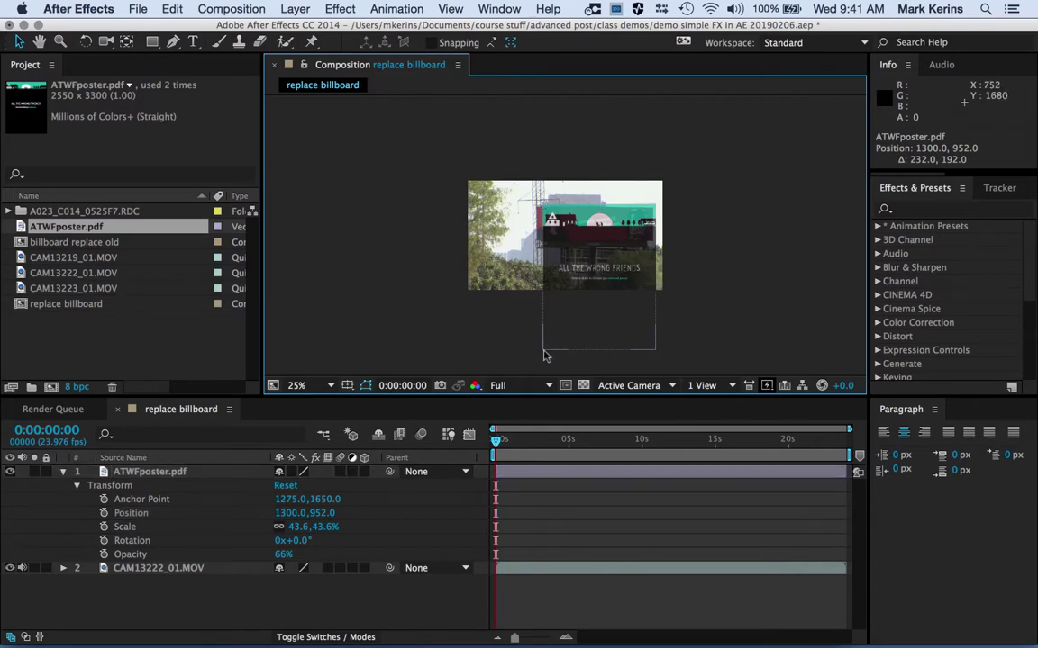
left_click(545, 351)
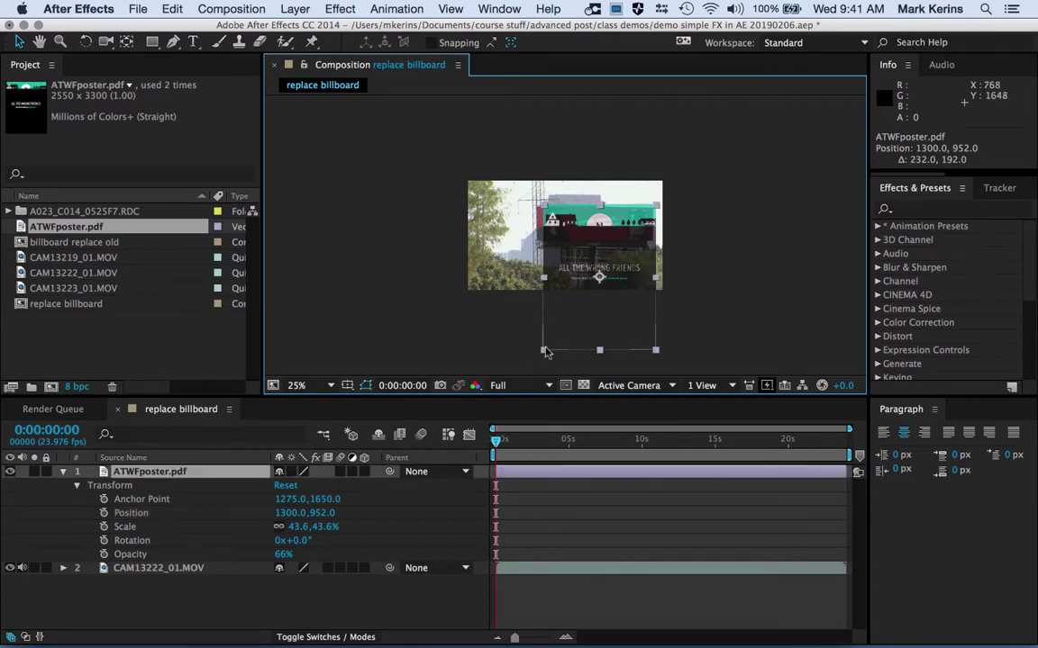
left_click_drag(542, 352, 528, 358)
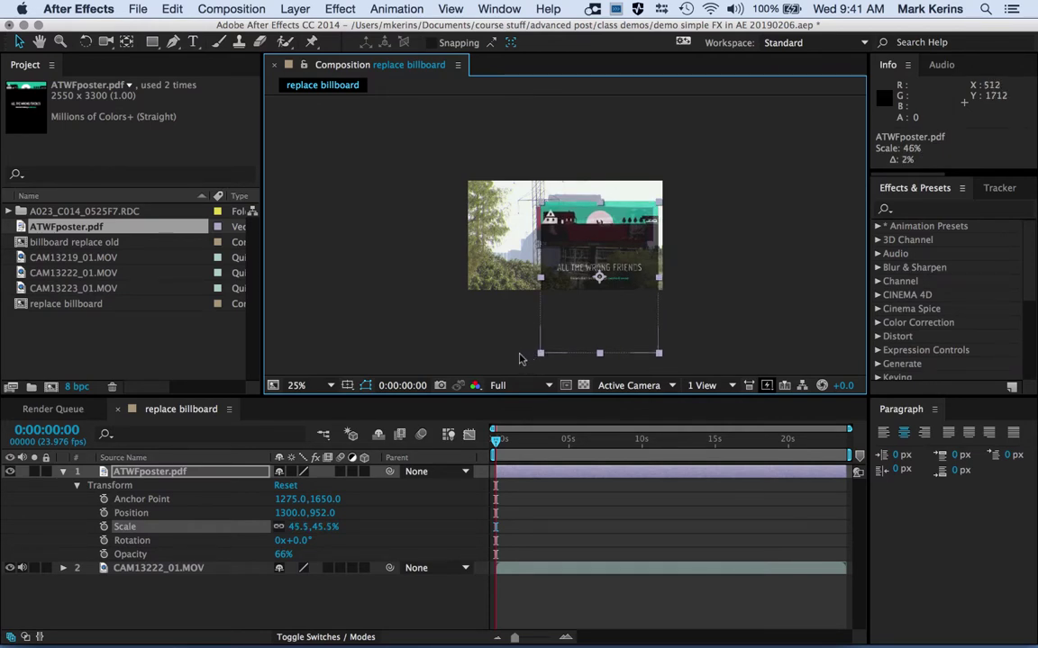
left_click_drag(518, 358, 547, 332)
key("super+z")
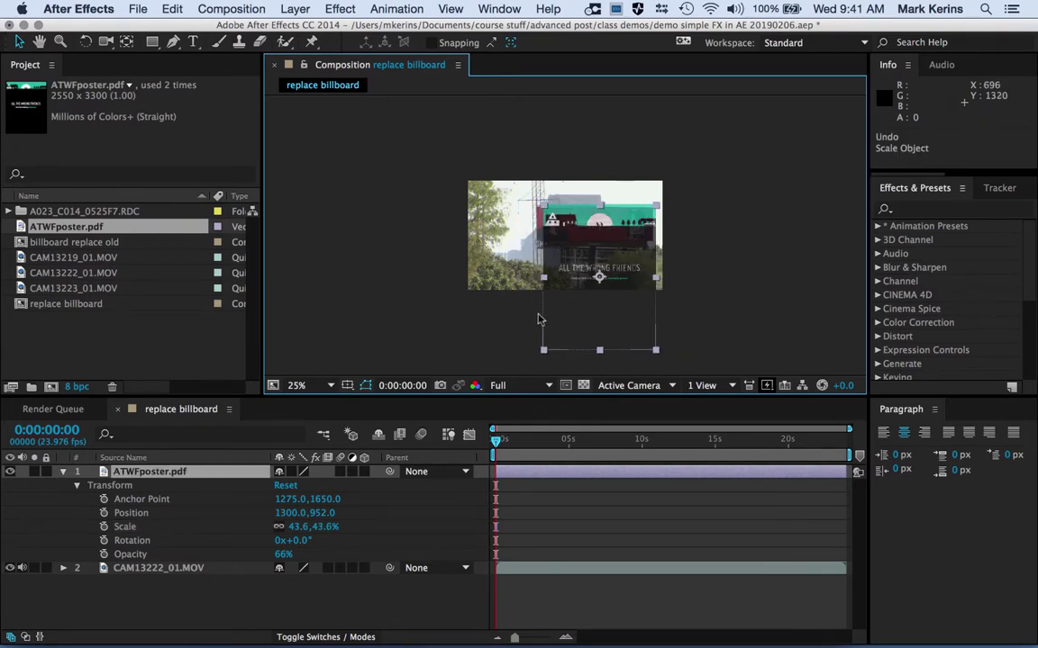
left_click_drag(543, 352, 535, 358)
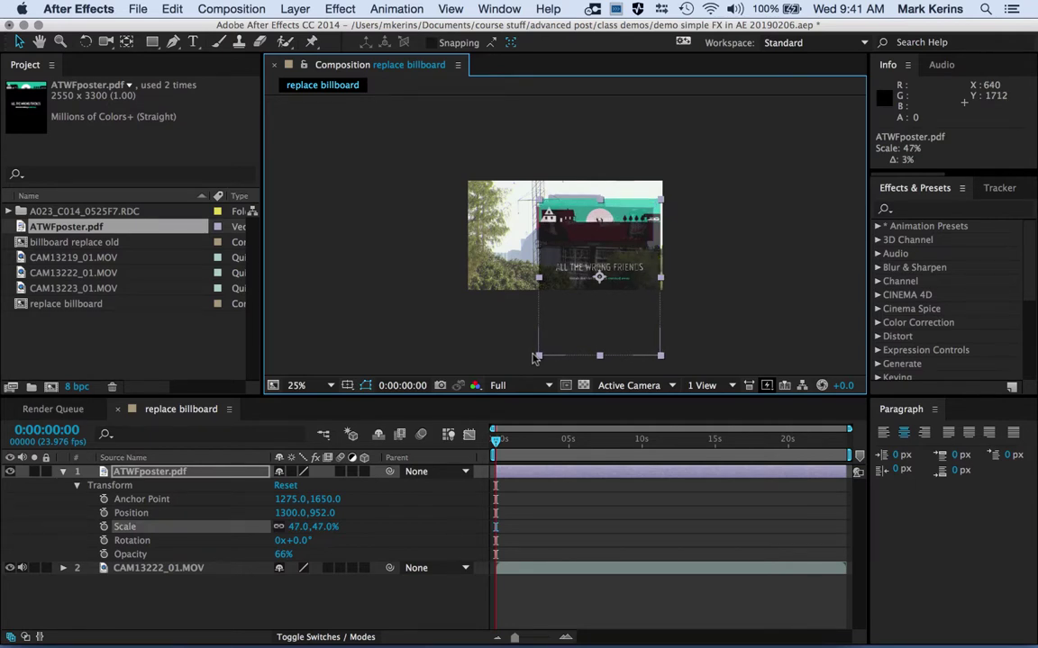
left_click_drag(597, 270, 594, 268)
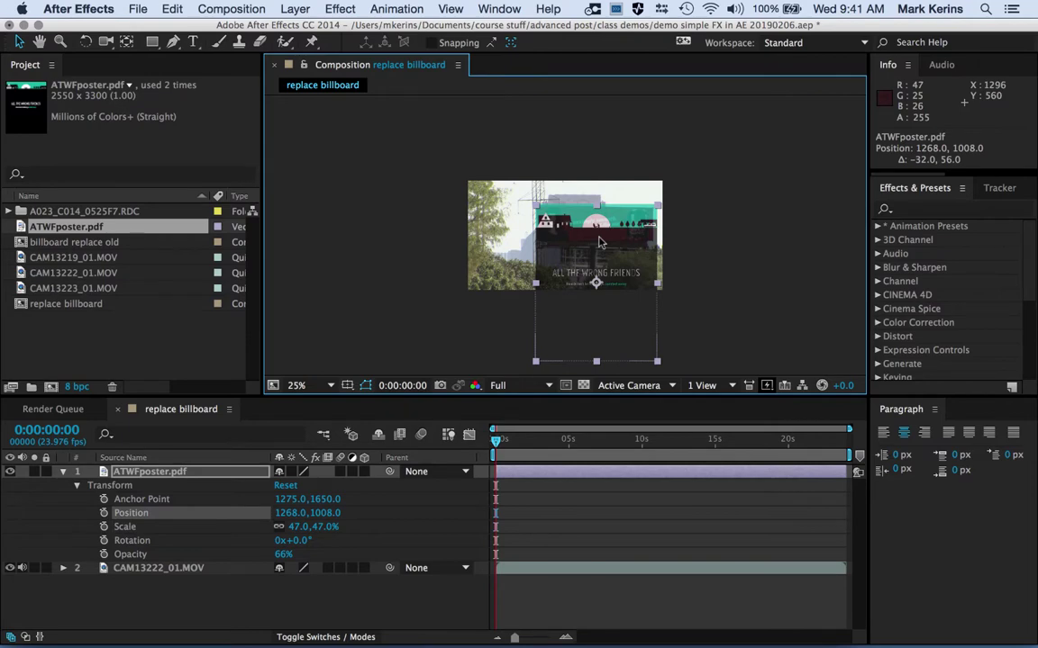
key("slash")
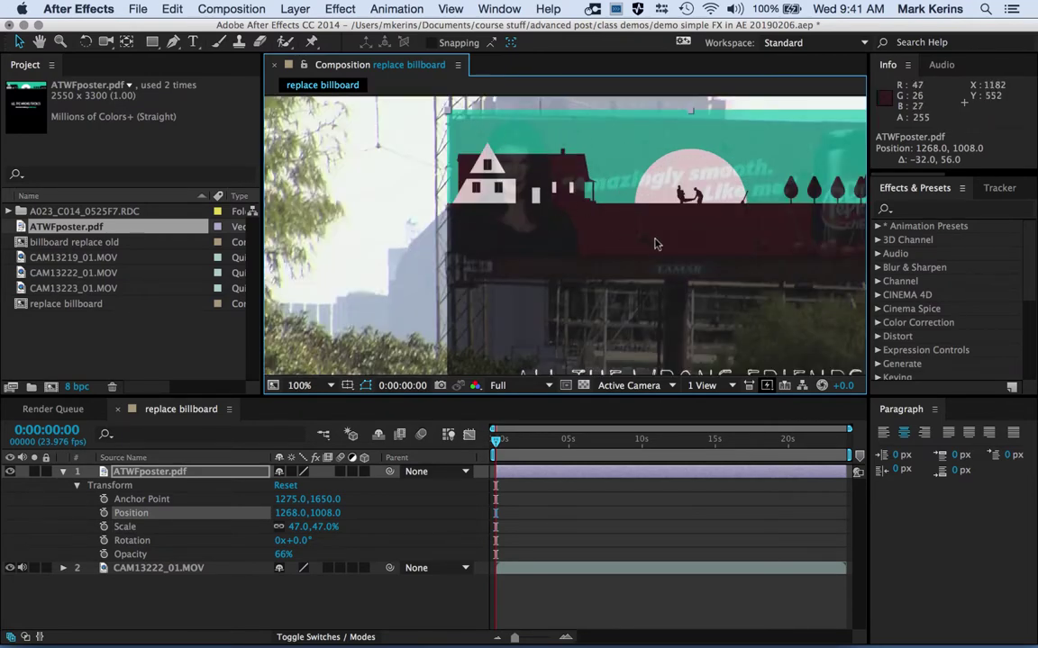
- Nudge the poster to 1256,1010, then turn off its visibility to compare
key("h")
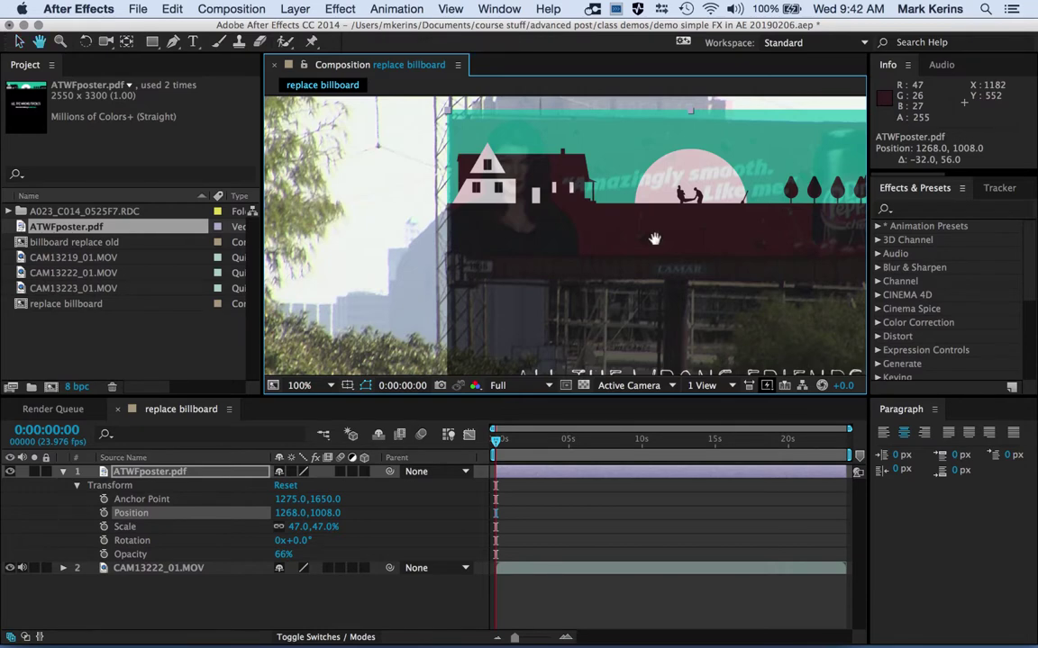
left_click_drag(655, 238, 588, 239)
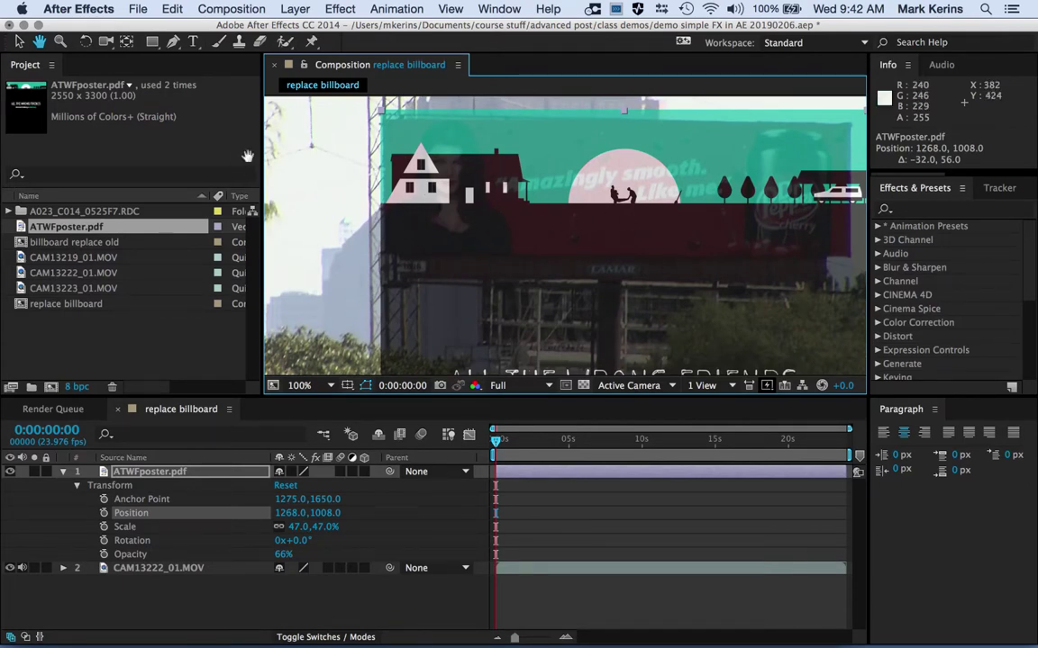
scroll(546, 231, "down", 8)
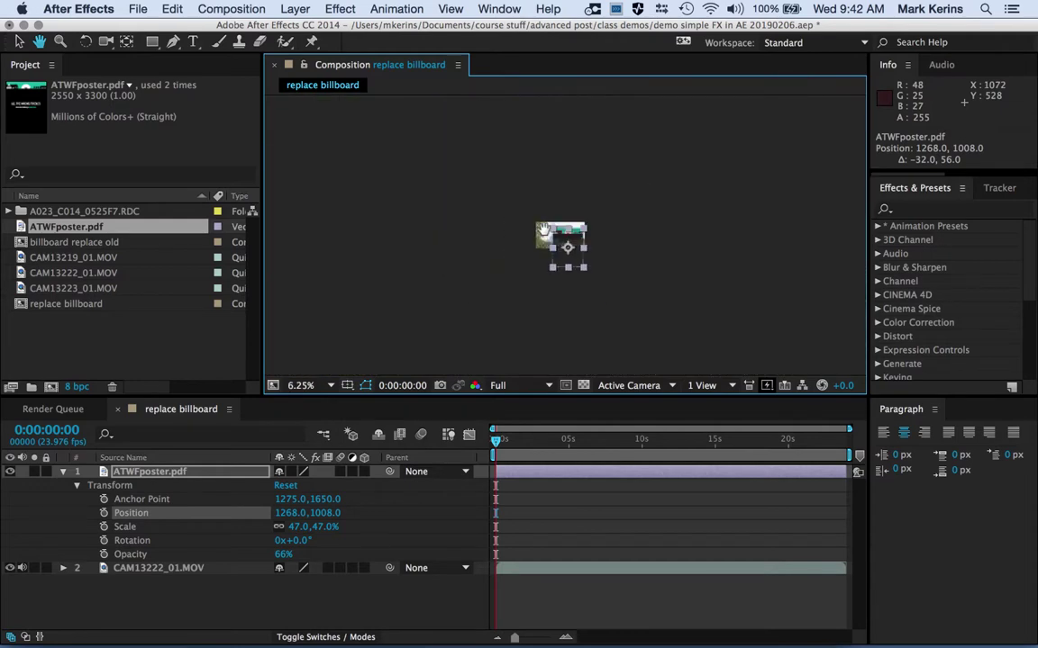
mouse_move(543, 232)
left_mouse_down()
mouse_move(423, 184)
mouse_move(649, 280)
mouse_move(546, 217)
mouse_move(543, 251)
left_mouse_up()
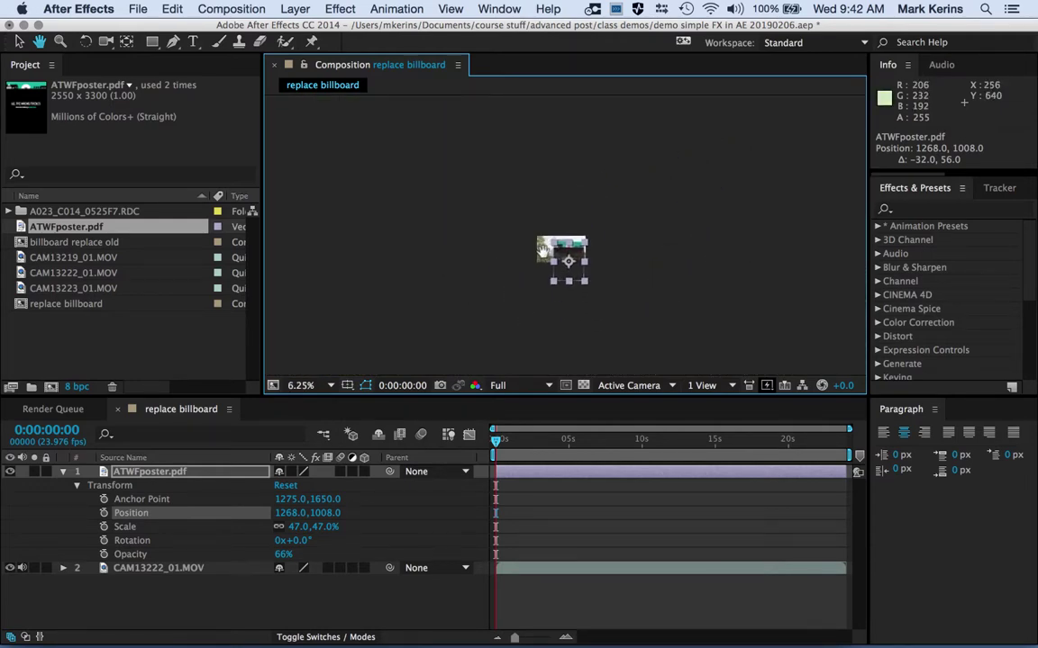
scroll(543, 250, "up", 8)
left_click_drag(583, 343, 547, 139)
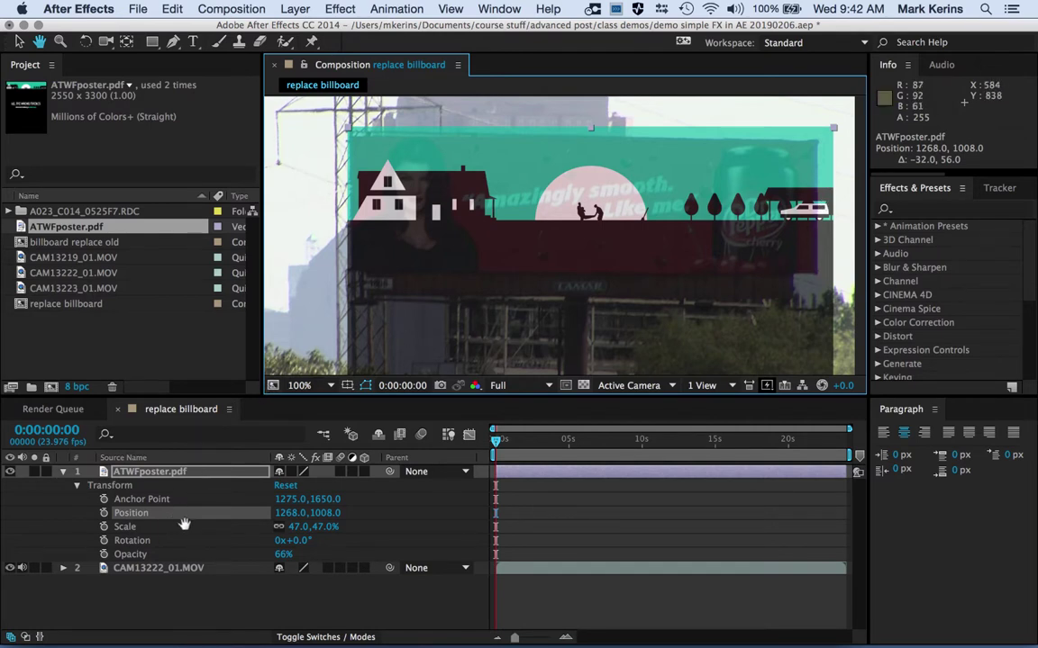
key("v")
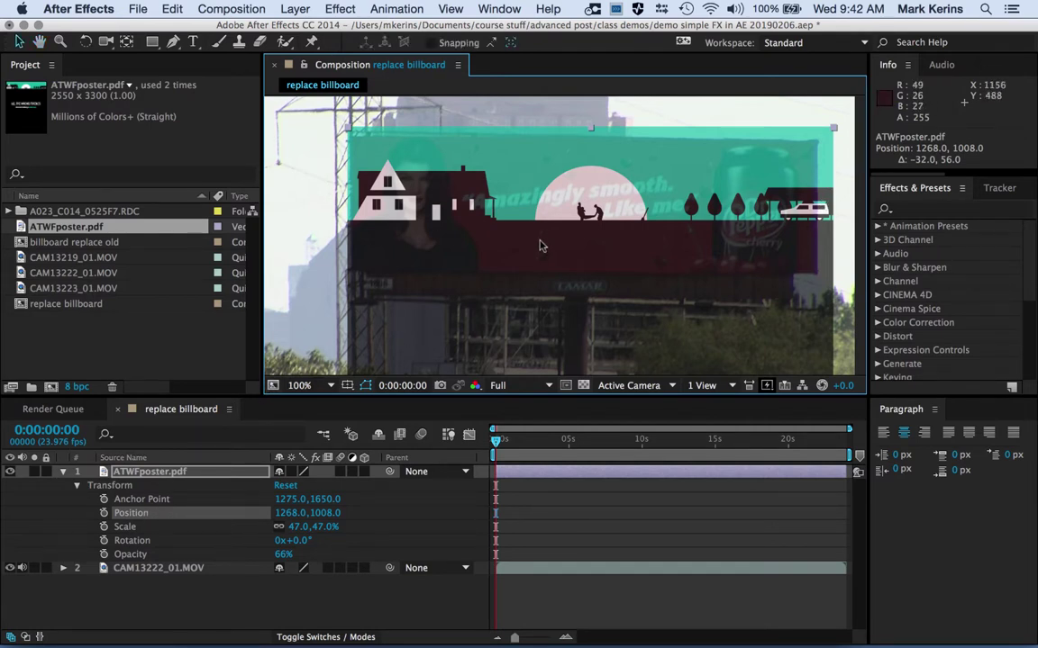
left_click_drag(536, 257, 532, 257)
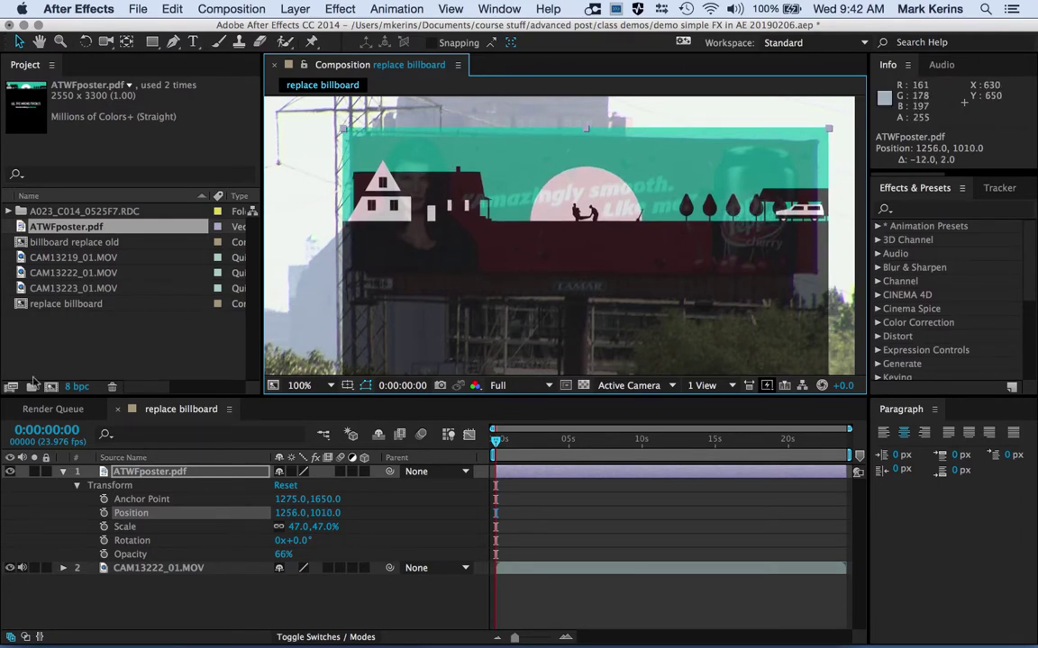
left_click(10, 472)
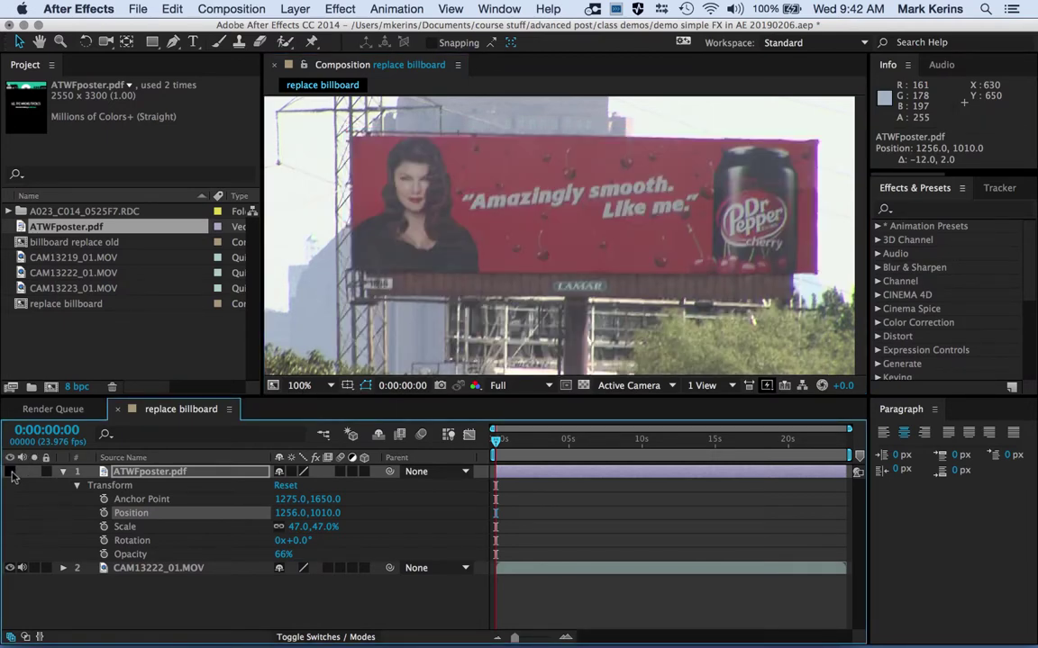
left_click(10, 472)
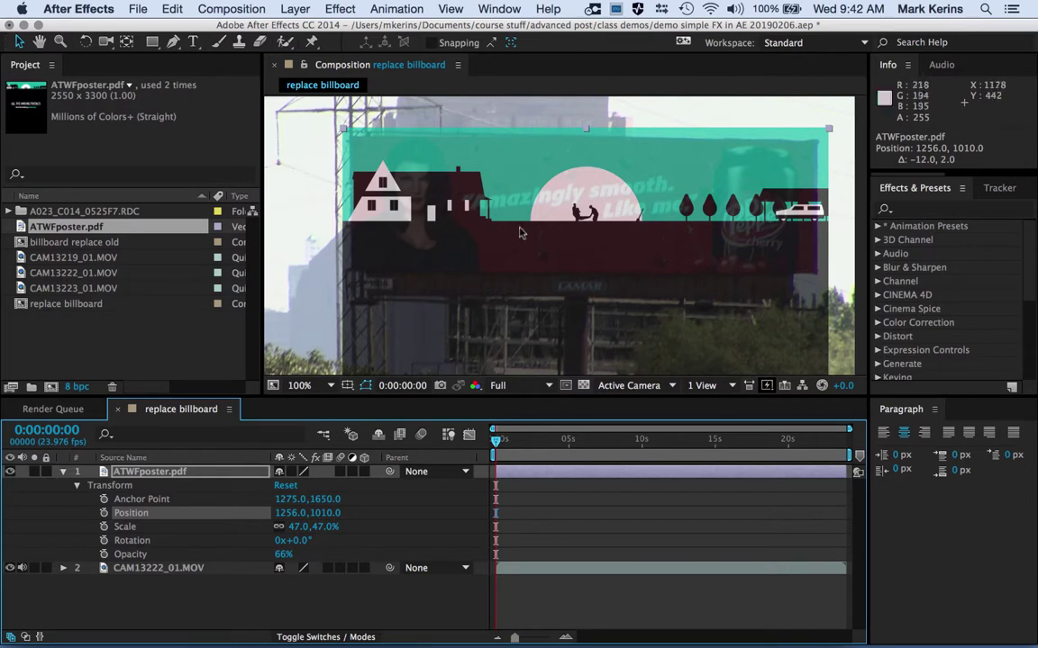
left_click(9, 472)
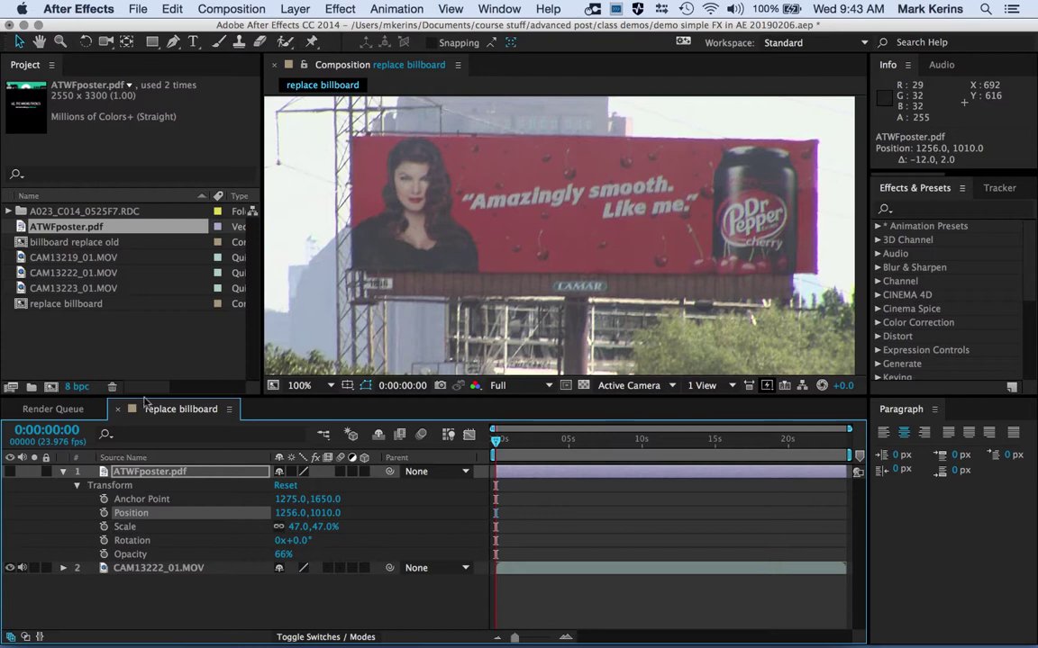
left_click(10, 472)
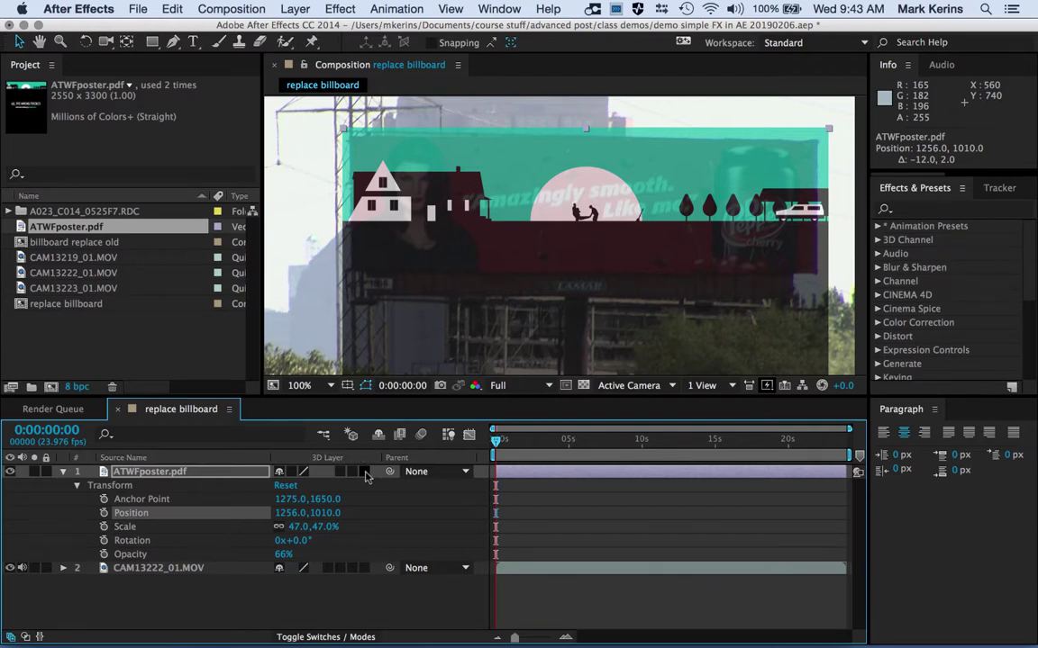
- Make the poster a 3D layer and tilt its Y Rotation to −1.0°
left_click(365, 474)
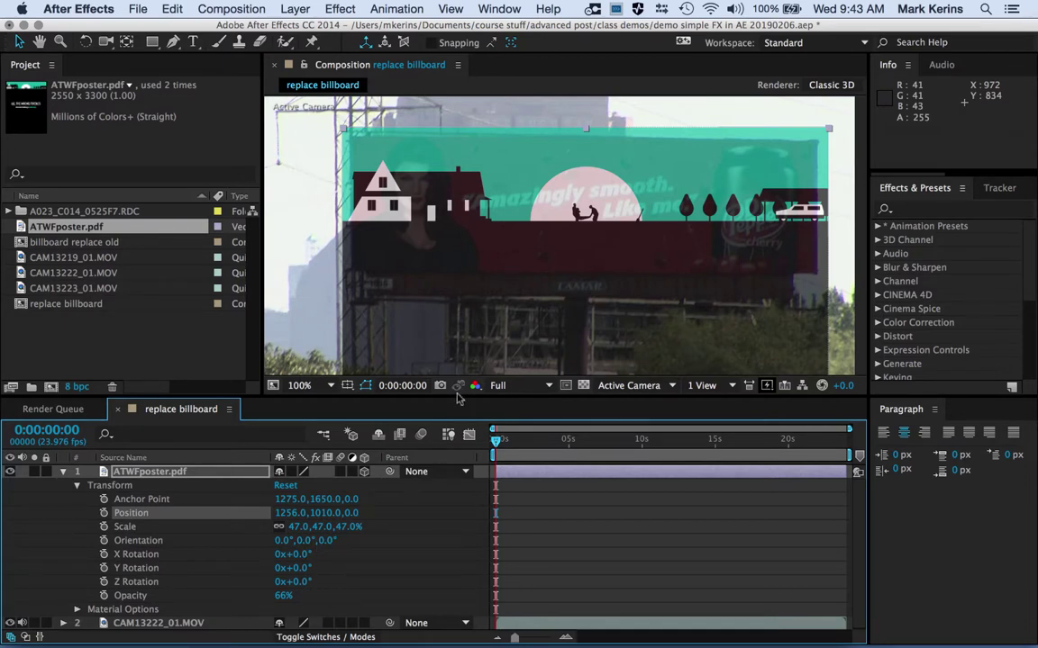
left_click(378, 435)
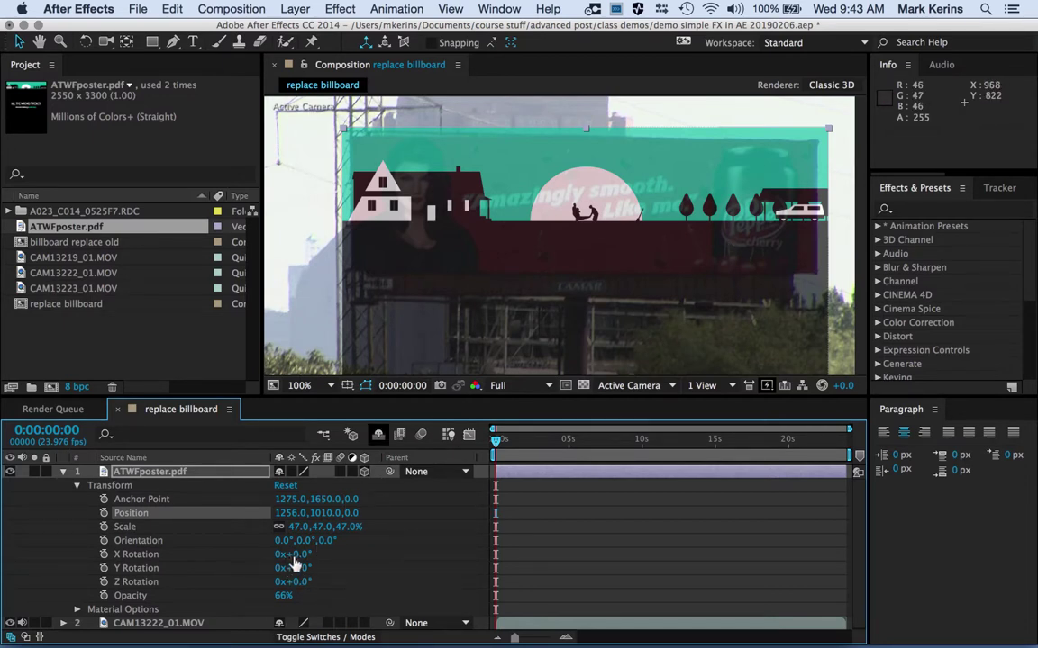
mouse_move(297, 554)
left_mouse_down()
mouse_move(320, 554)
mouse_move(281, 554)
mouse_move(307, 547)
mouse_move(302, 585)
mouse_move(300, 569)
mouse_move(312, 569)
mouse_move(291, 569)
left_mouse_up()
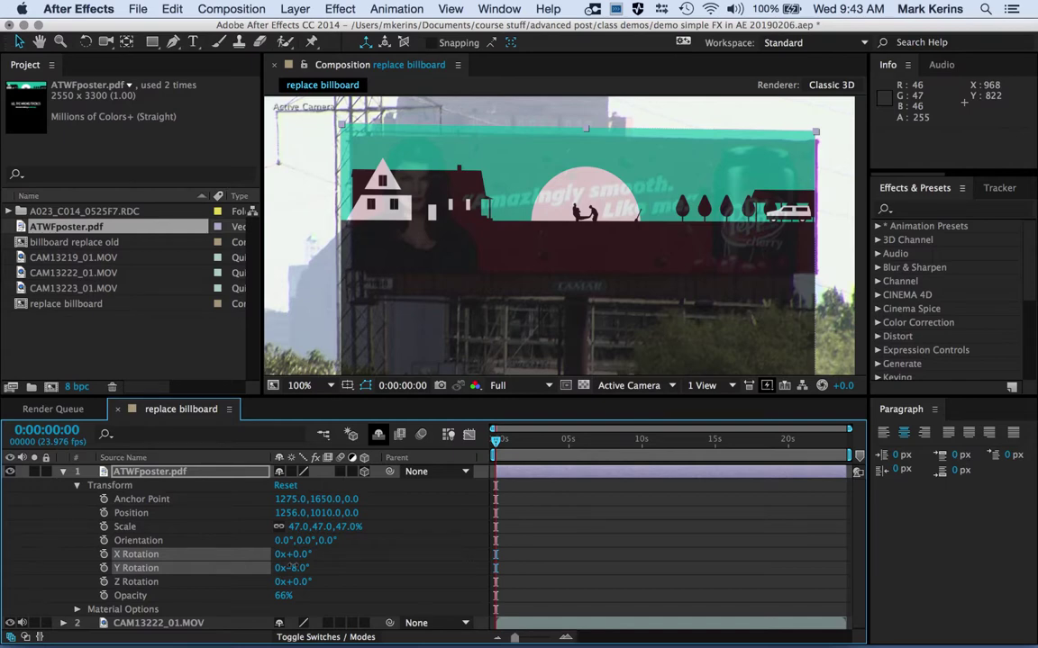
left_click_drag(293, 568, 298, 582)
left_click(297, 582)
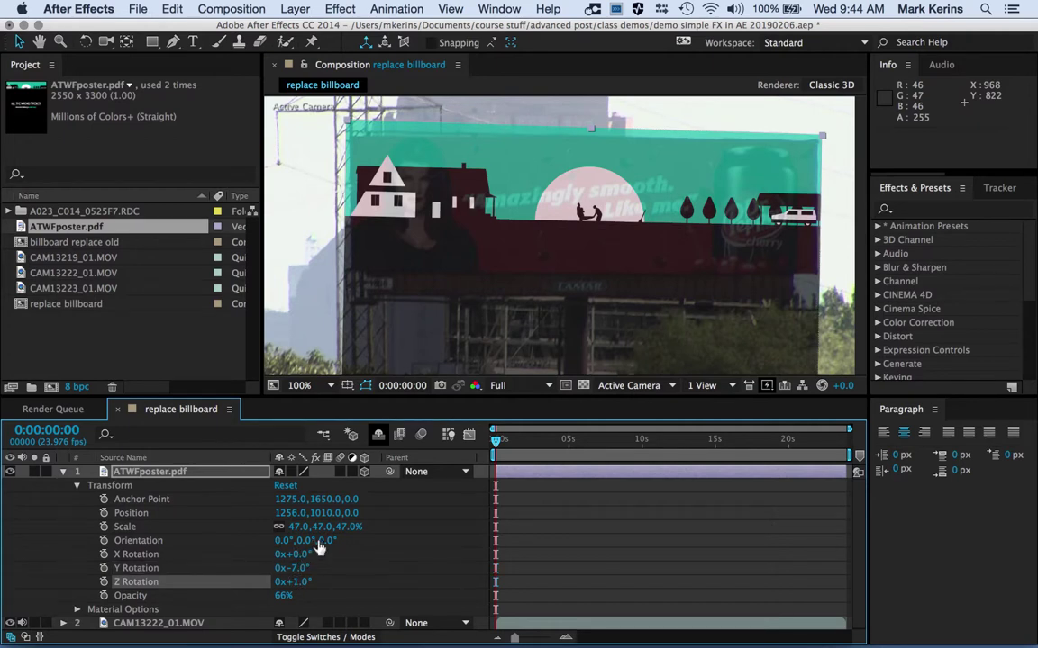
mouse_move(326, 540)
left_mouse_down()
mouse_move(356, 541)
mouse_move(326, 547)
left_mouse_up()
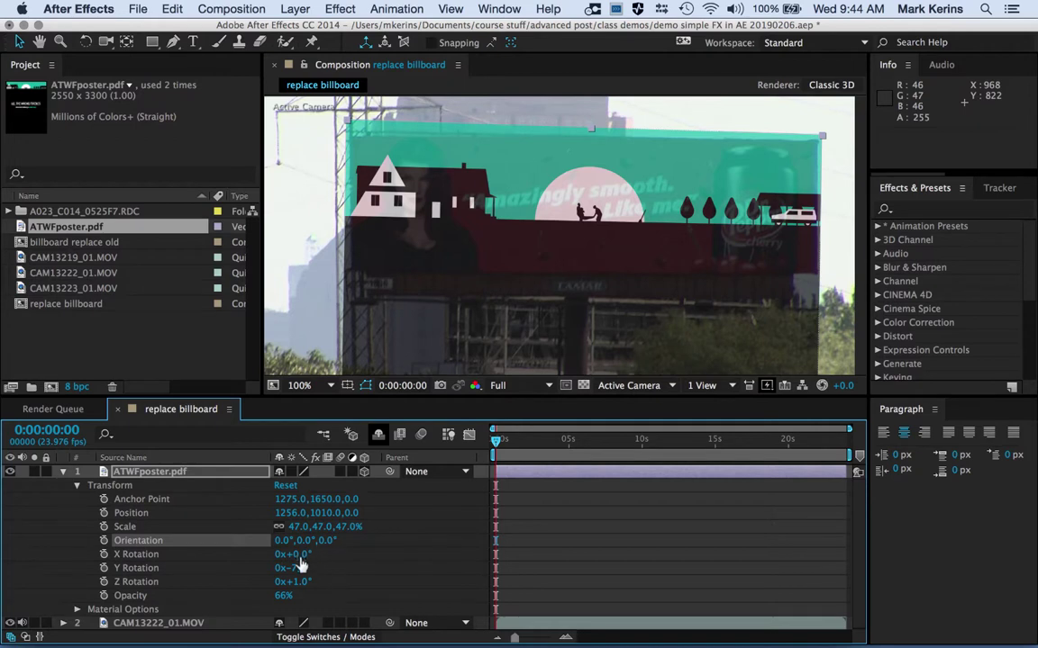
left_click_drag(293, 568, 303, 568)
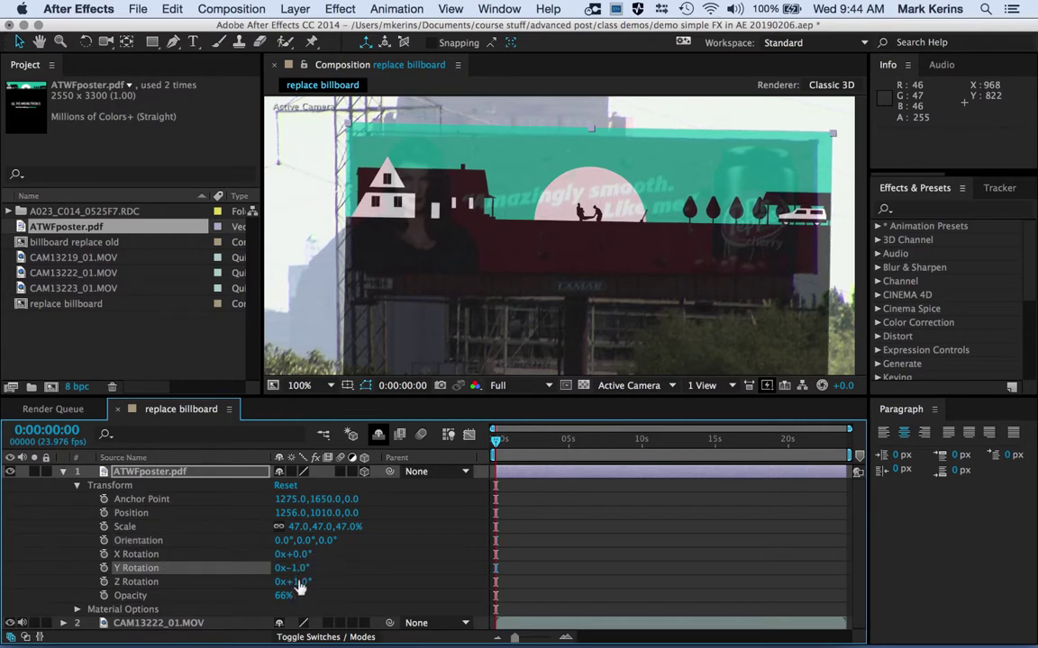
- Set the poster's Z Rotation to 0.7°, after trying 0.5°
left_click(302, 586)
key("Return")
left_click(300, 583)
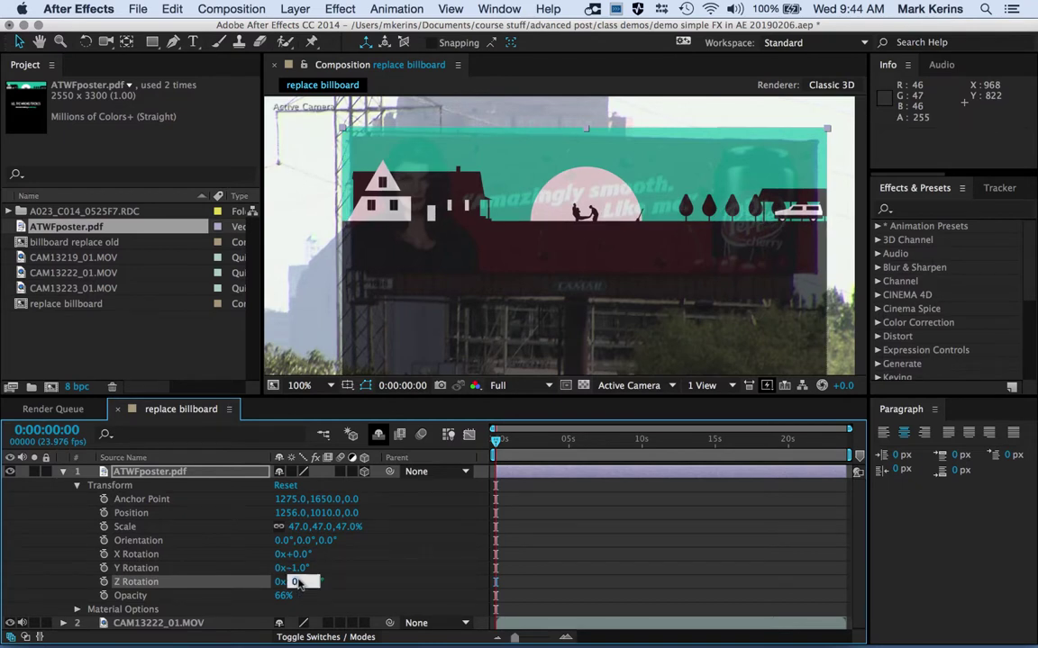
type(".5")
key("Return")
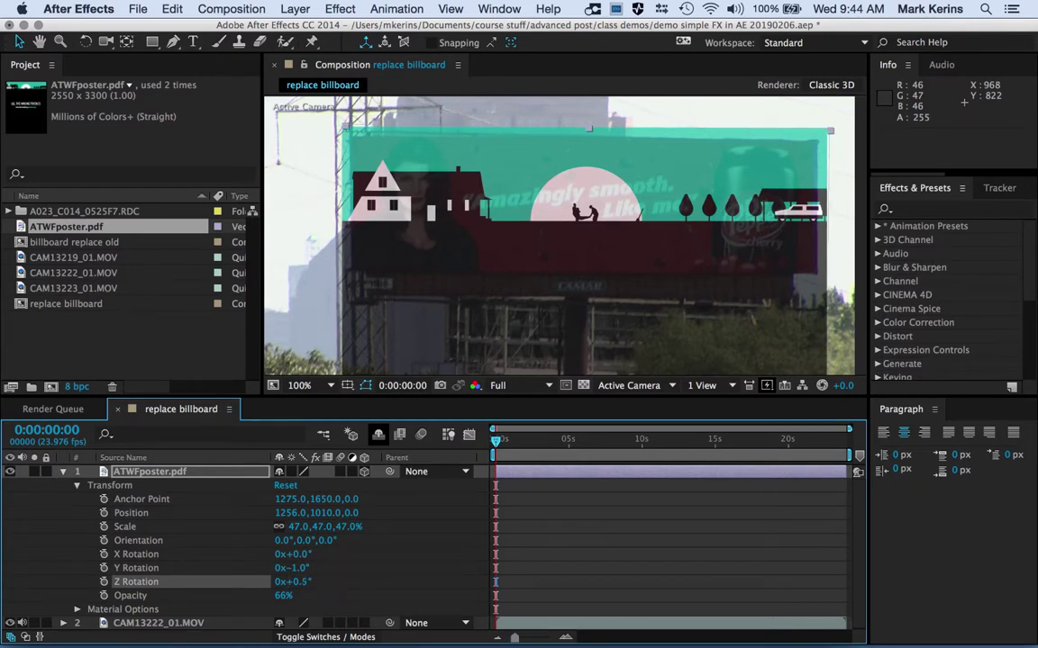
left_click(298, 583)
type(".7")
key("Return")
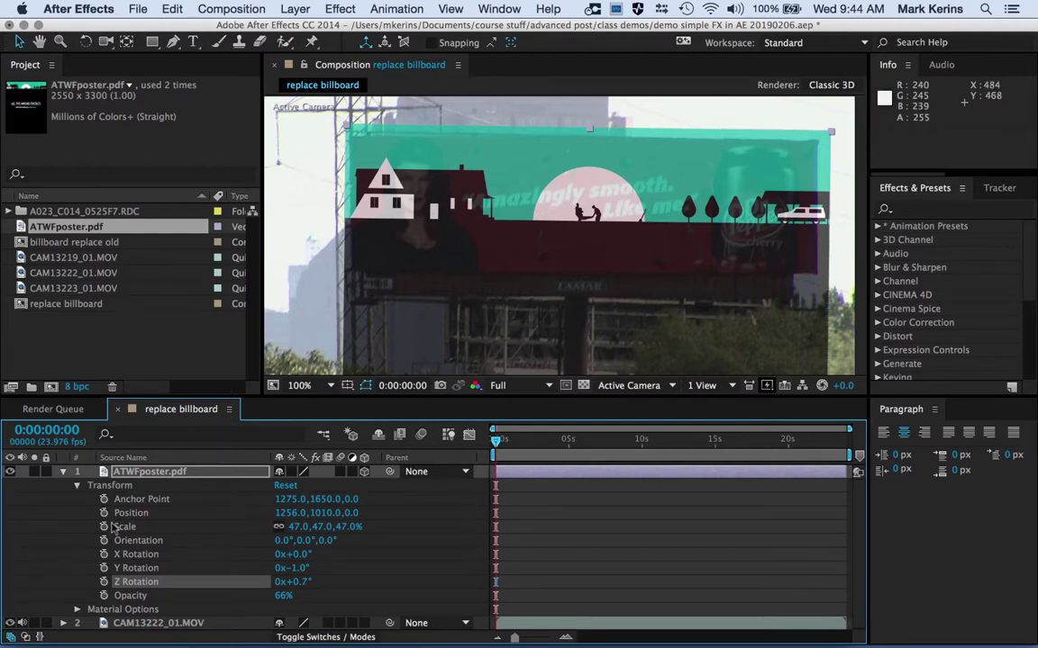
left_click(361, 144)
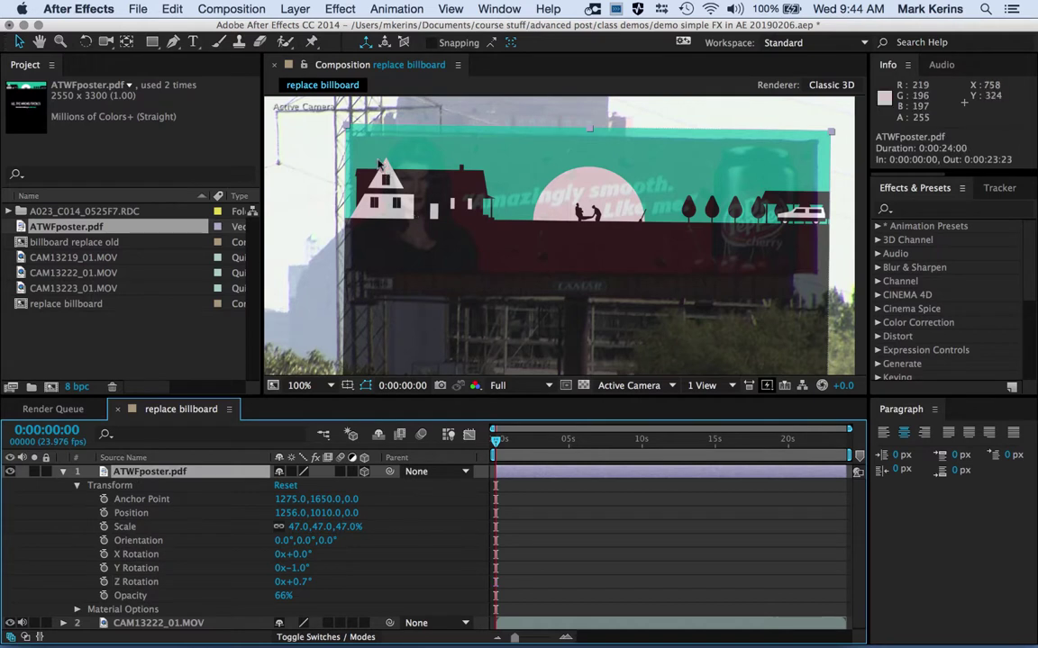
- With the Pen tool, trace mask points down the billboard's left, bottom and right edges
left_click(174, 42)
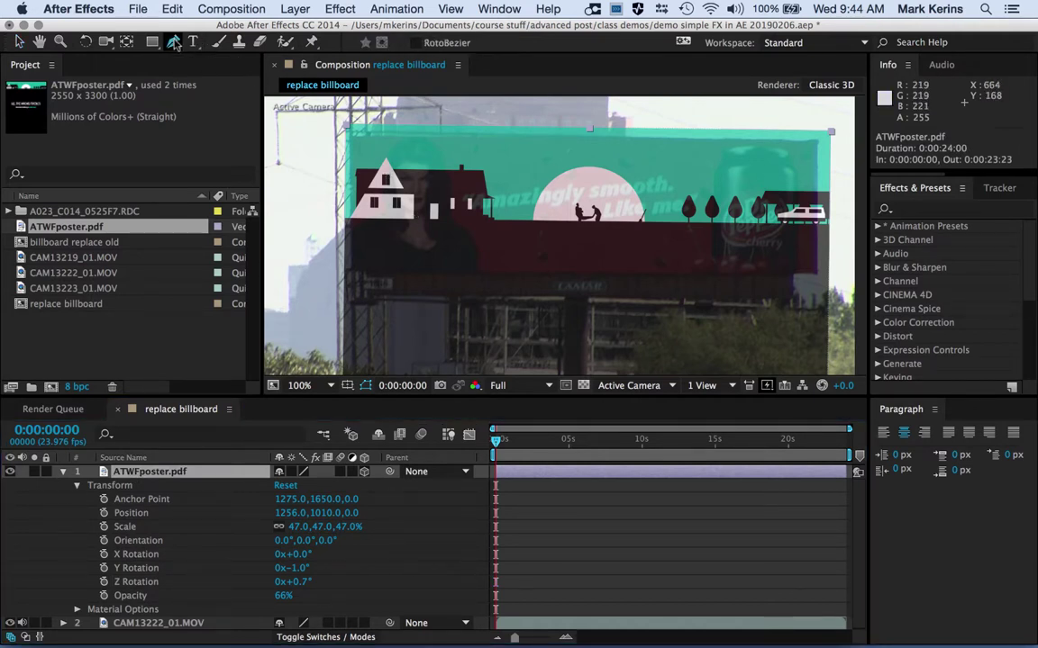
left_click(350, 138)
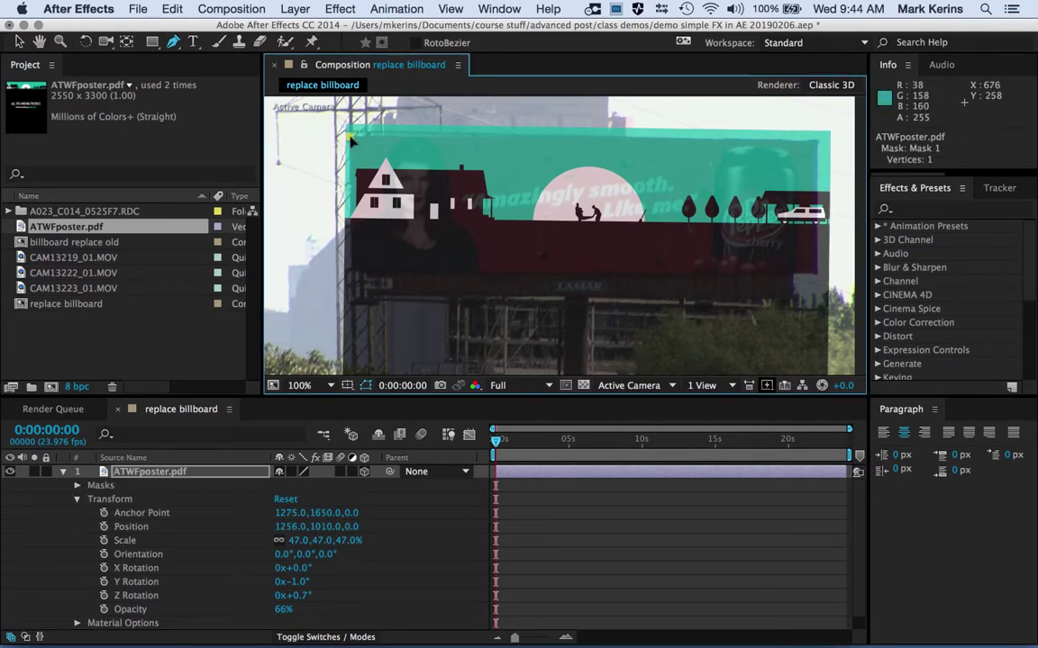
left_click(350, 270)
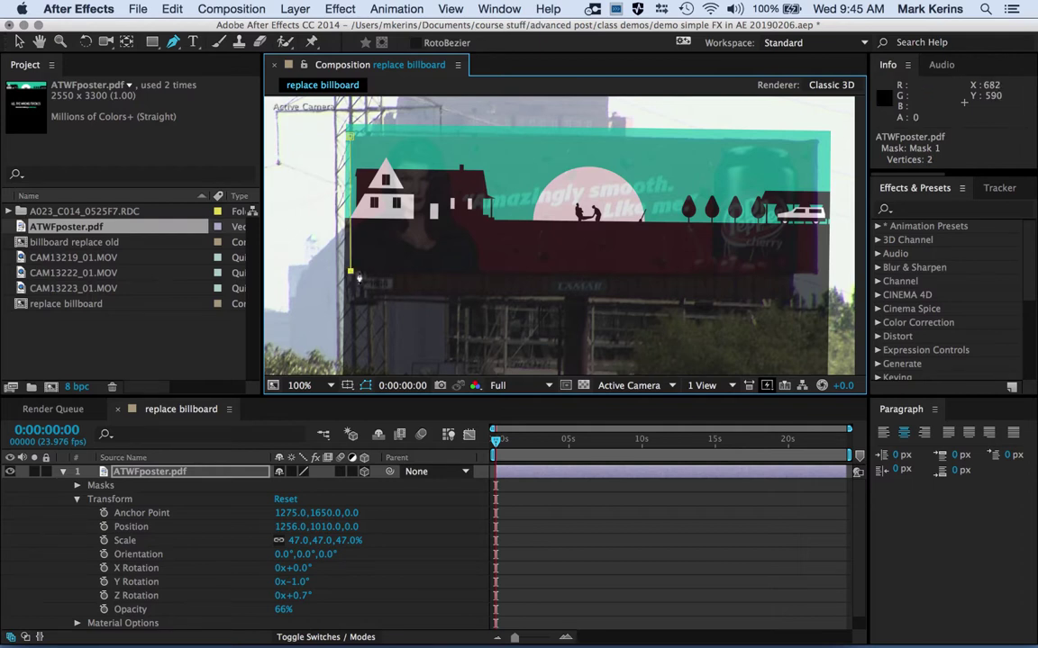
left_click(577, 274)
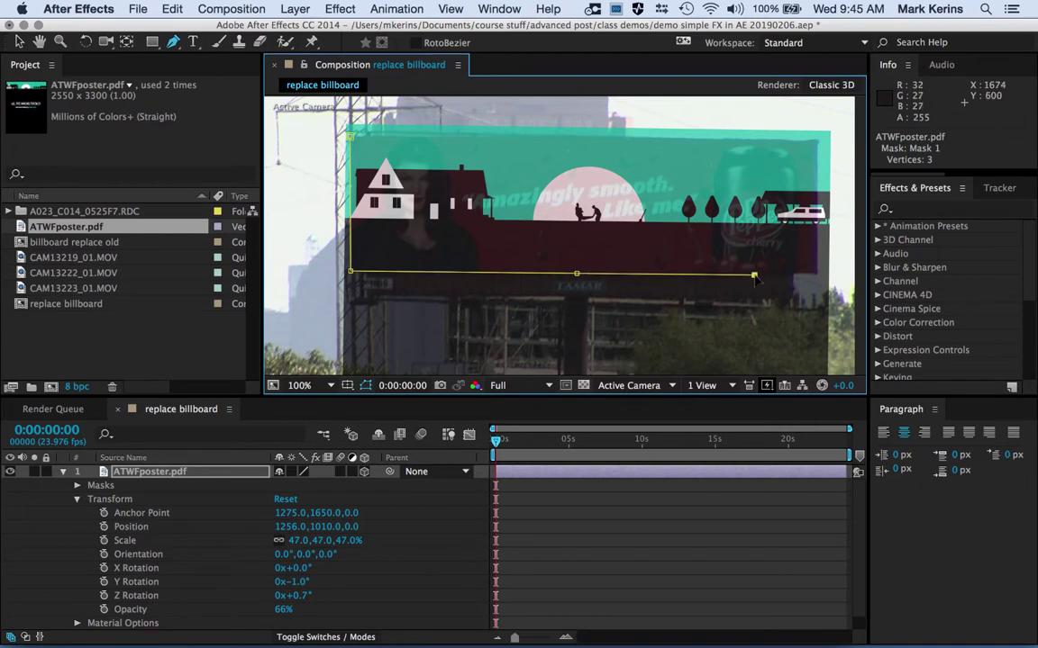
left_click(754, 275)
left_click(815, 275)
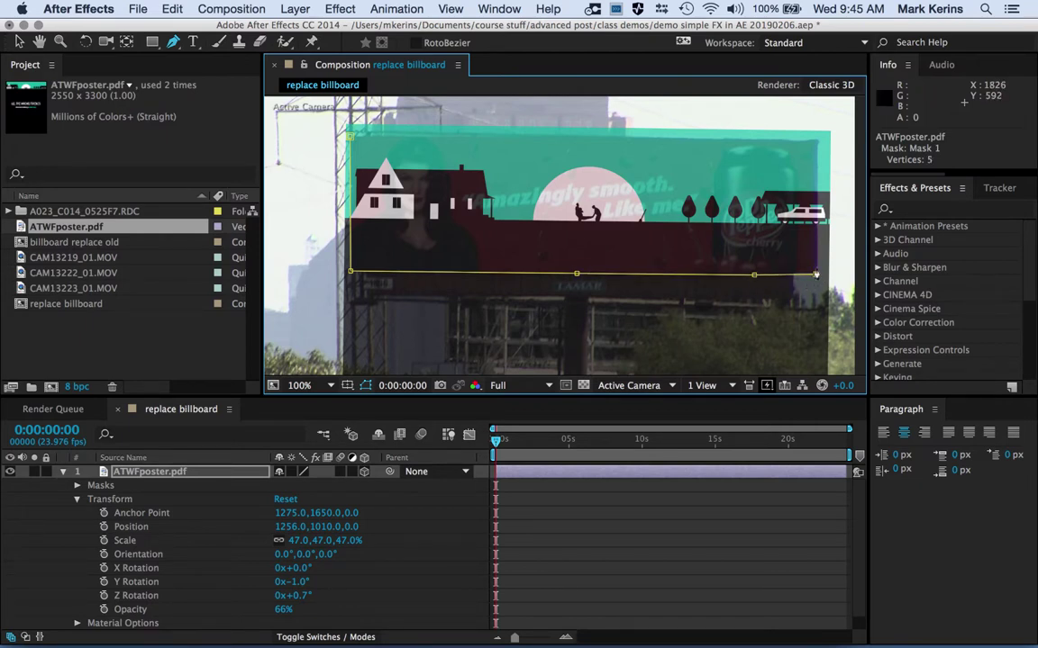
left_click(816, 146)
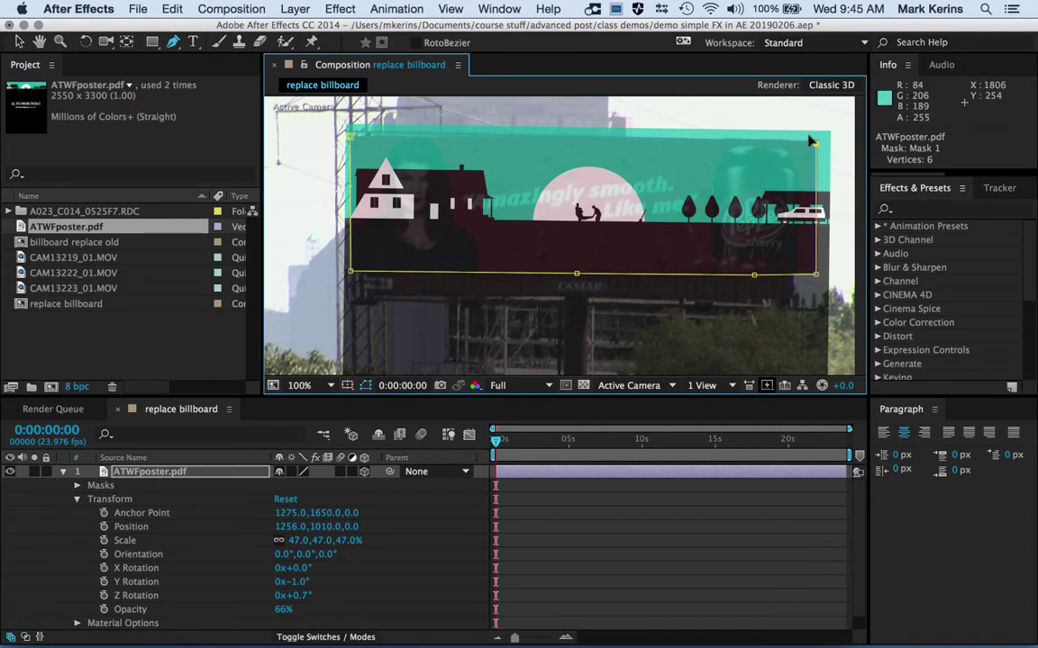
left_click(819, 138)
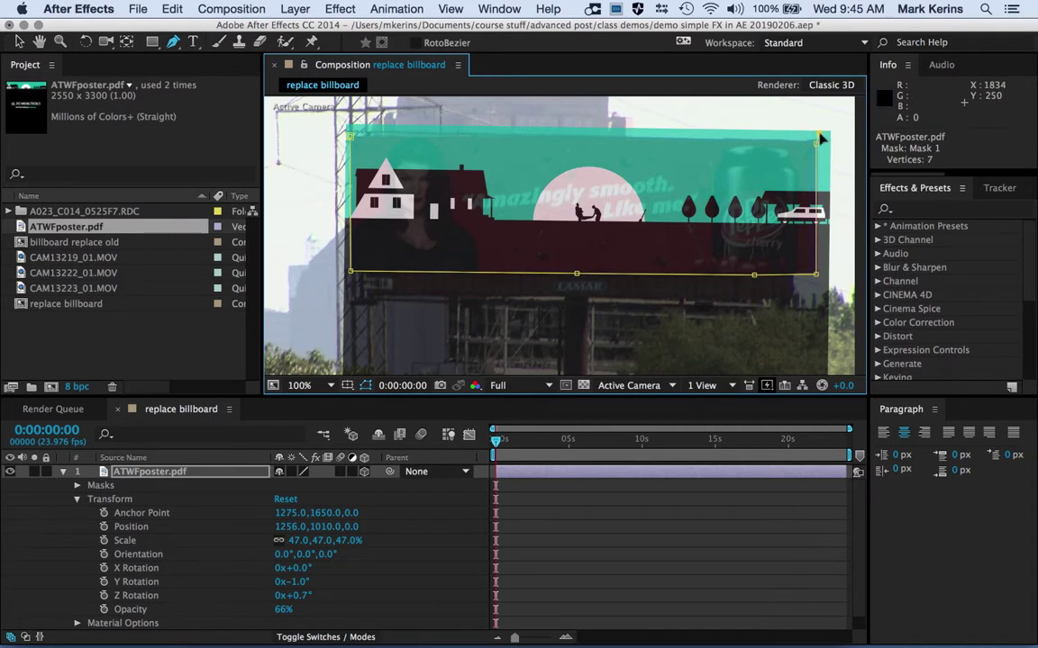
- Trace the top edge, close the 14-vertex mask, and nudge its top-right corner down
left_click(763, 139)
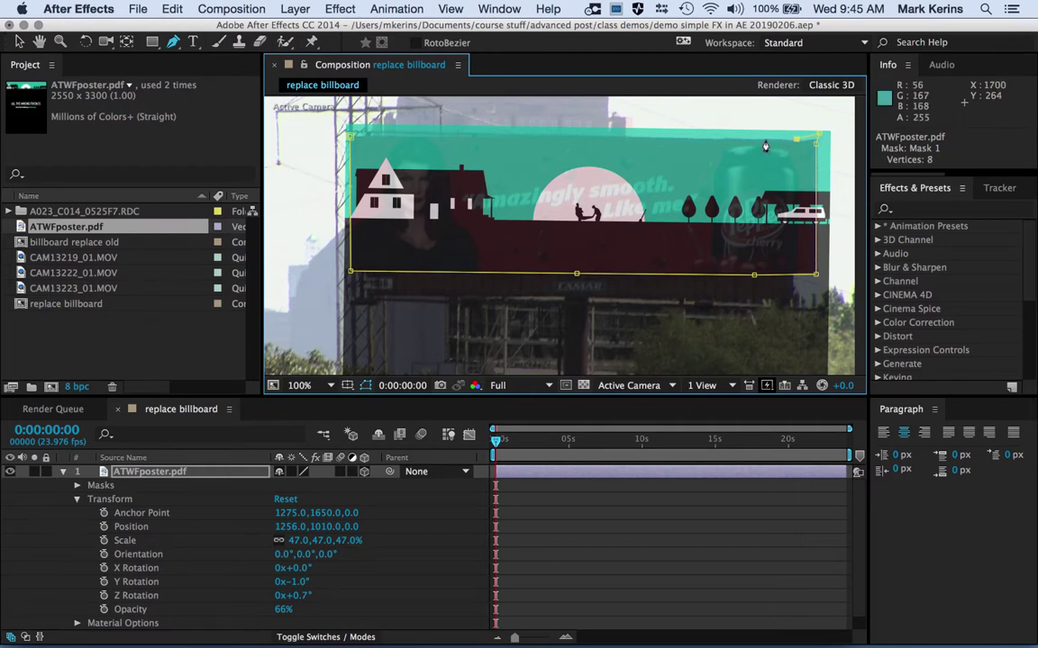
left_click(682, 140)
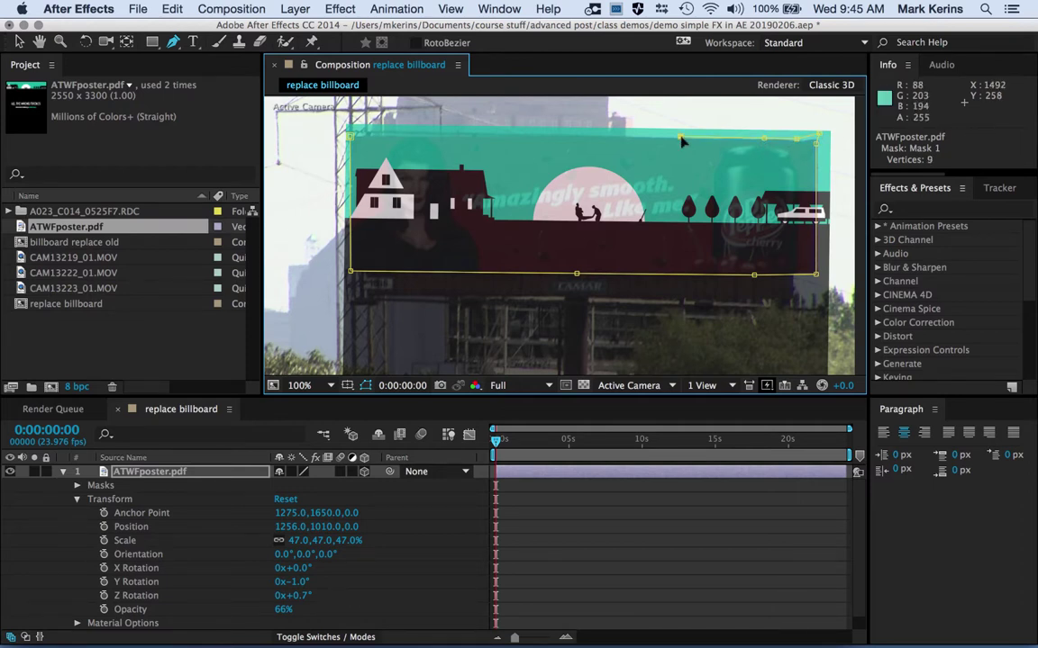
left_click(581, 137)
left_click(468, 137)
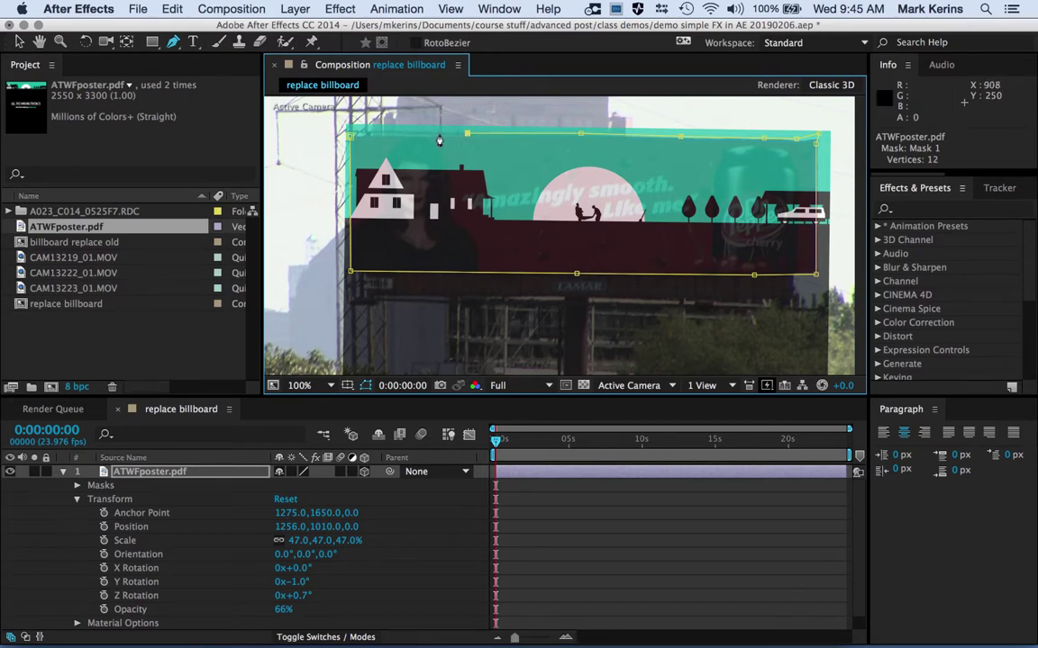
left_click(409, 136)
left_click(364, 137)
left_click(350, 137)
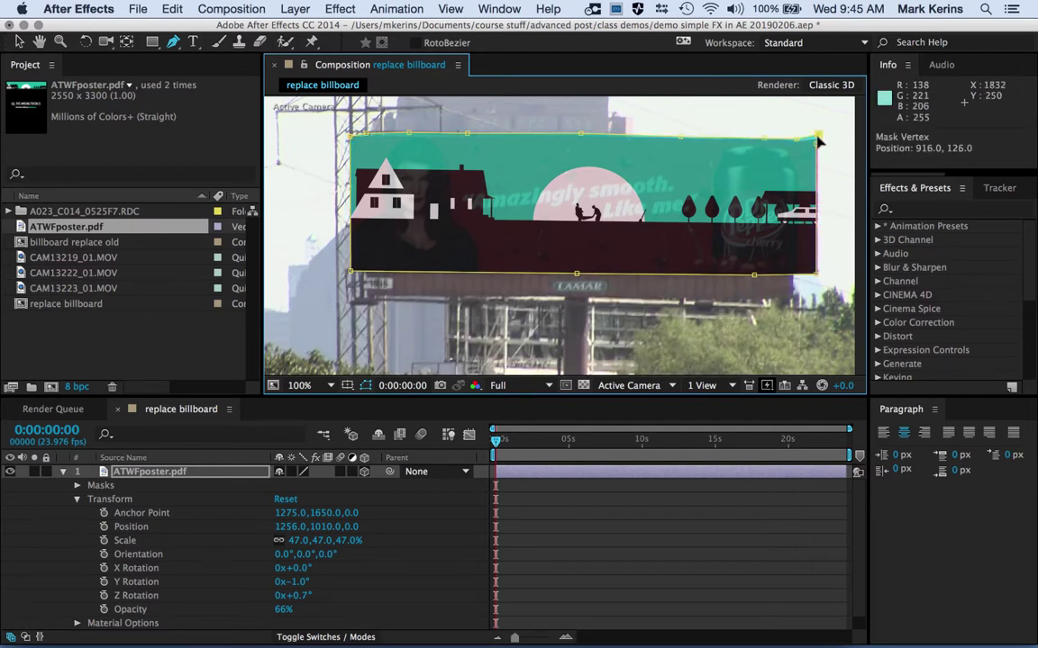
left_click_drag(816, 139, 817, 141)
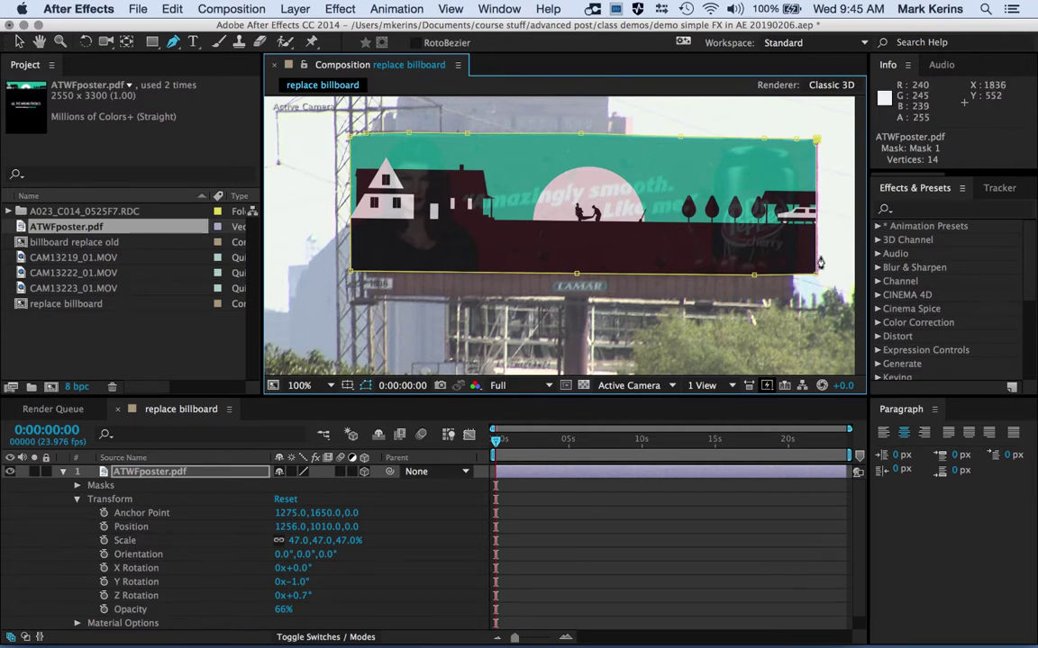
- At 200% zoom, snap the mask's lower-right and top-right corners onto the billboard's edges
key("period")
key("h")
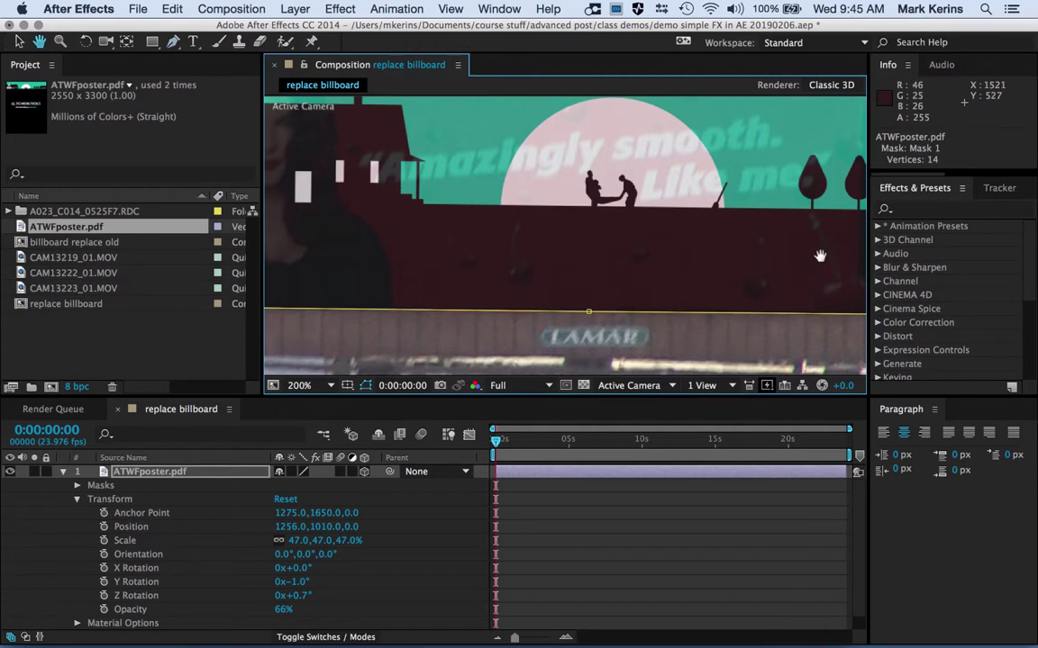
left_click_drag(820, 263, 498, 226)
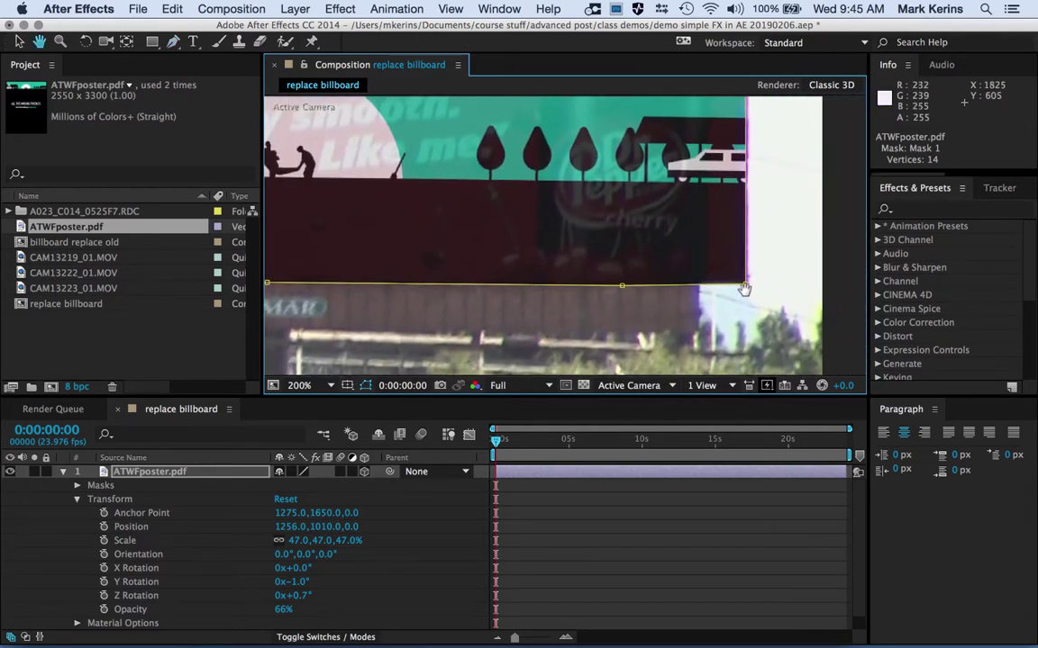
key("v")
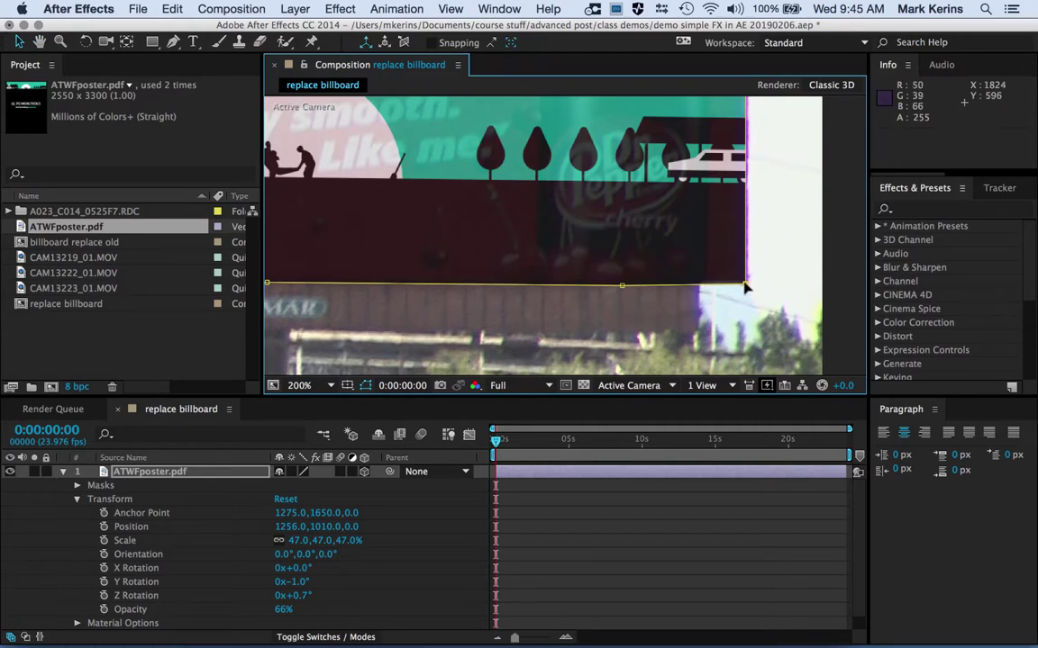
left_click_drag(746, 284, 748, 286)
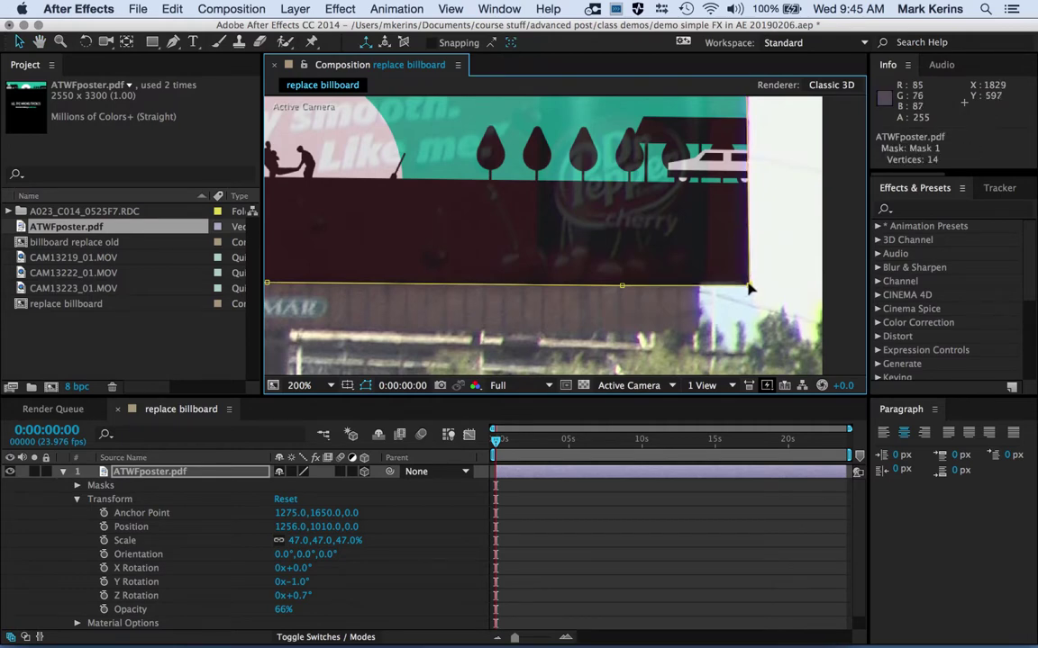
scroll(761, 234, "up", 3)
scroll(761, 236, "down", 3)
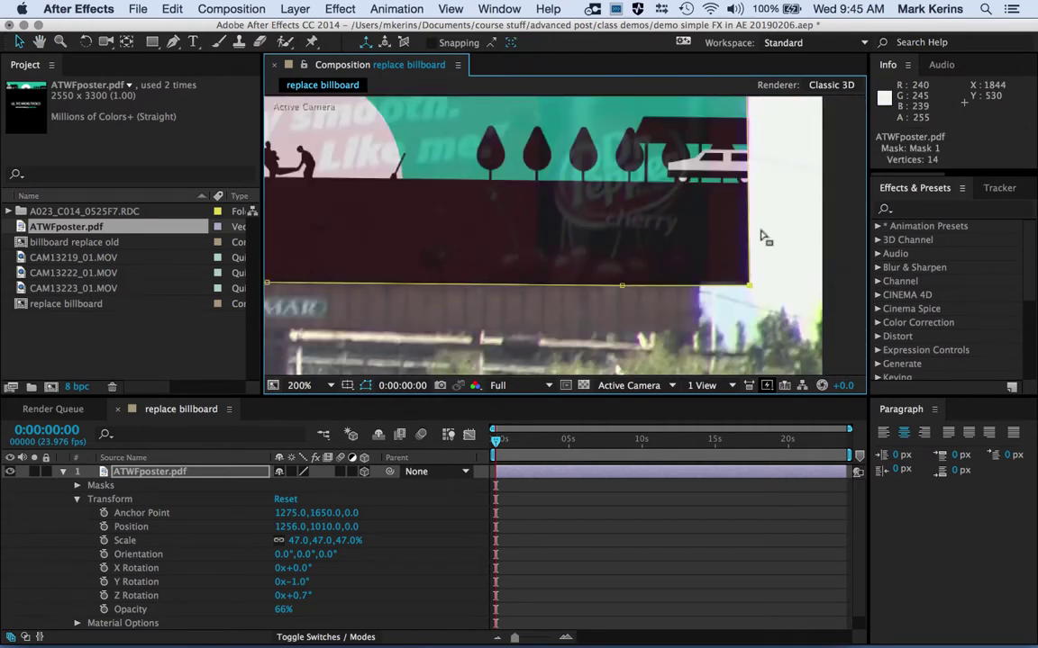
left_click_drag(757, 227, 737, 331)
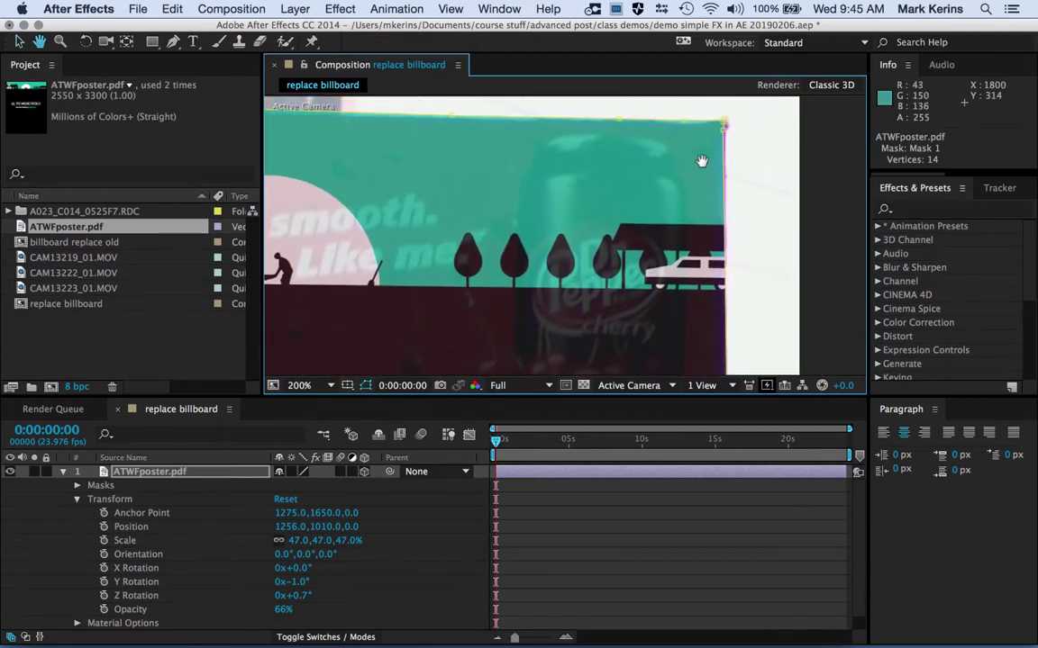
key("v")
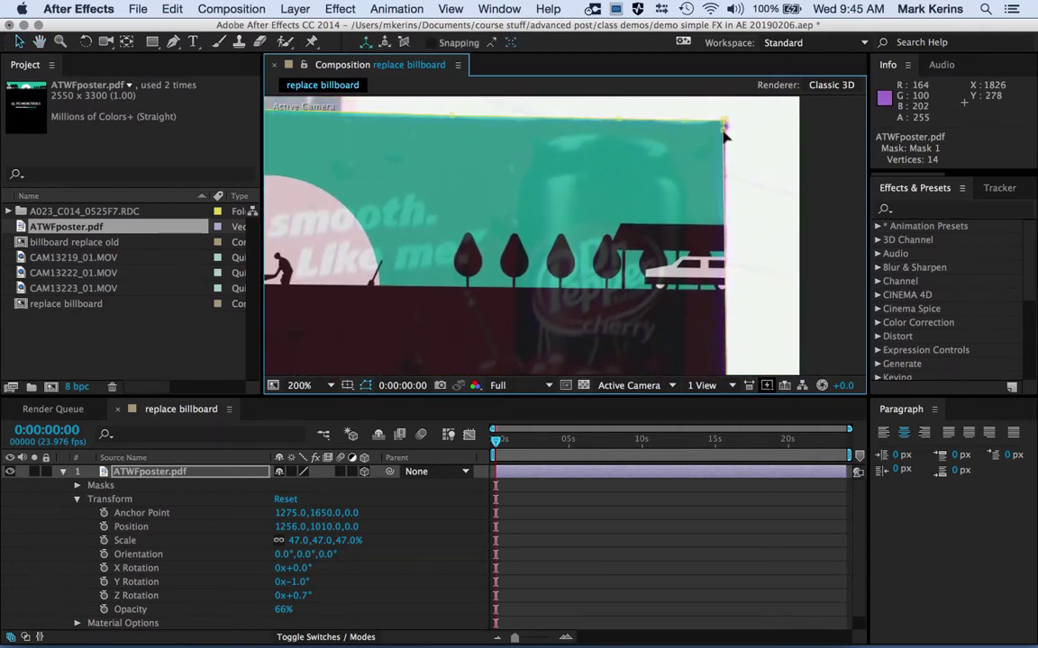
left_click_drag(723, 132, 727, 118)
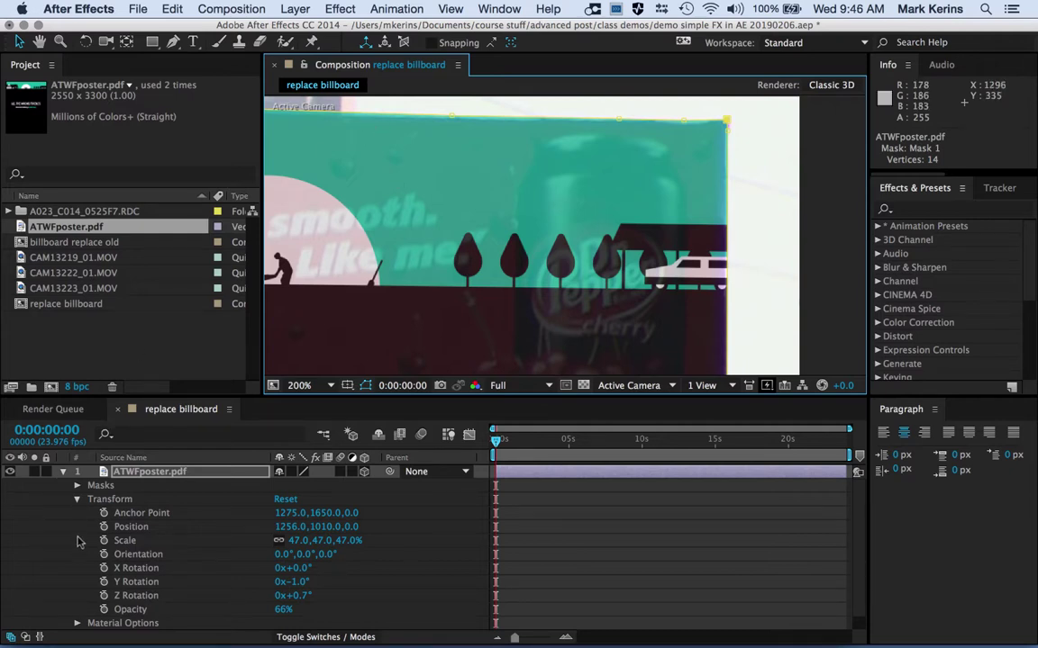
- Feather Mask 1 on the poster by 4.0 pixels, trying 2 pixels first
left_click(77, 486)
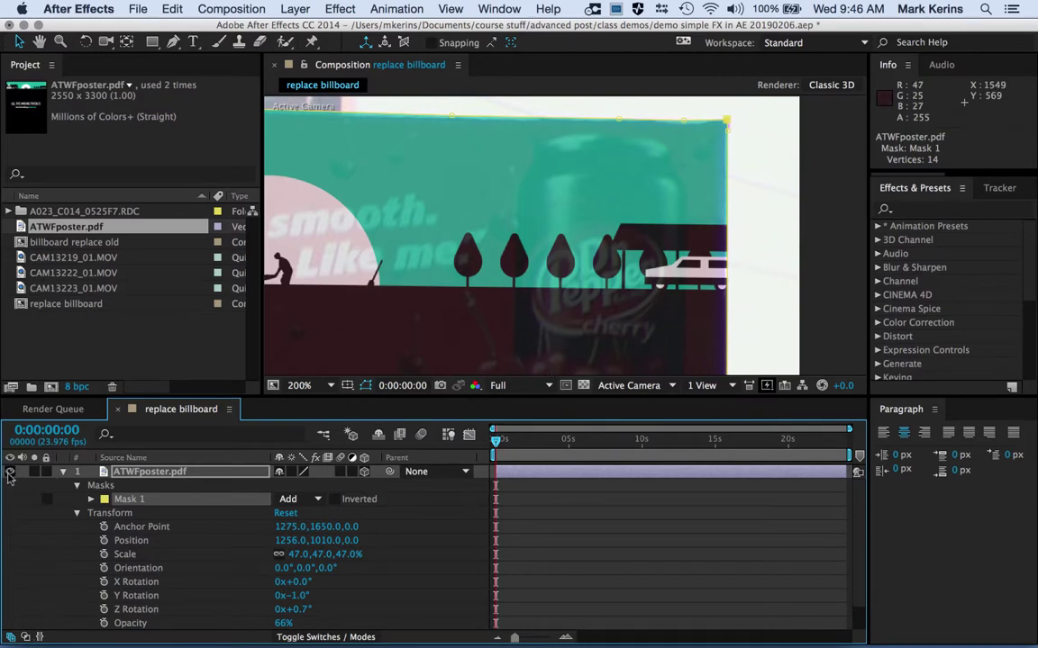
left_click(10, 473)
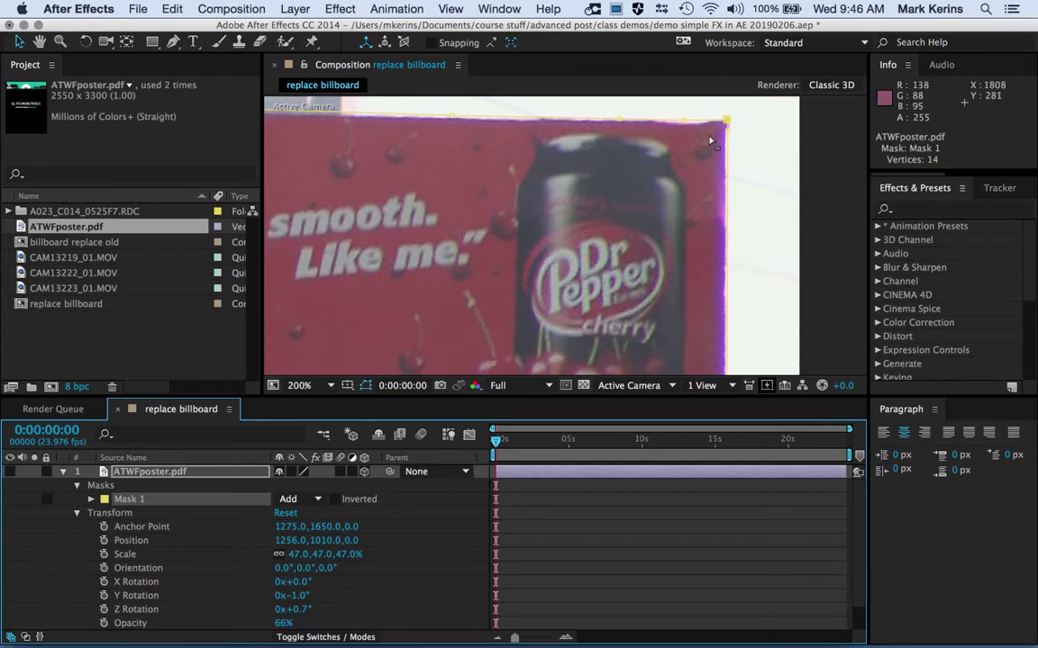
left_click(10, 472)
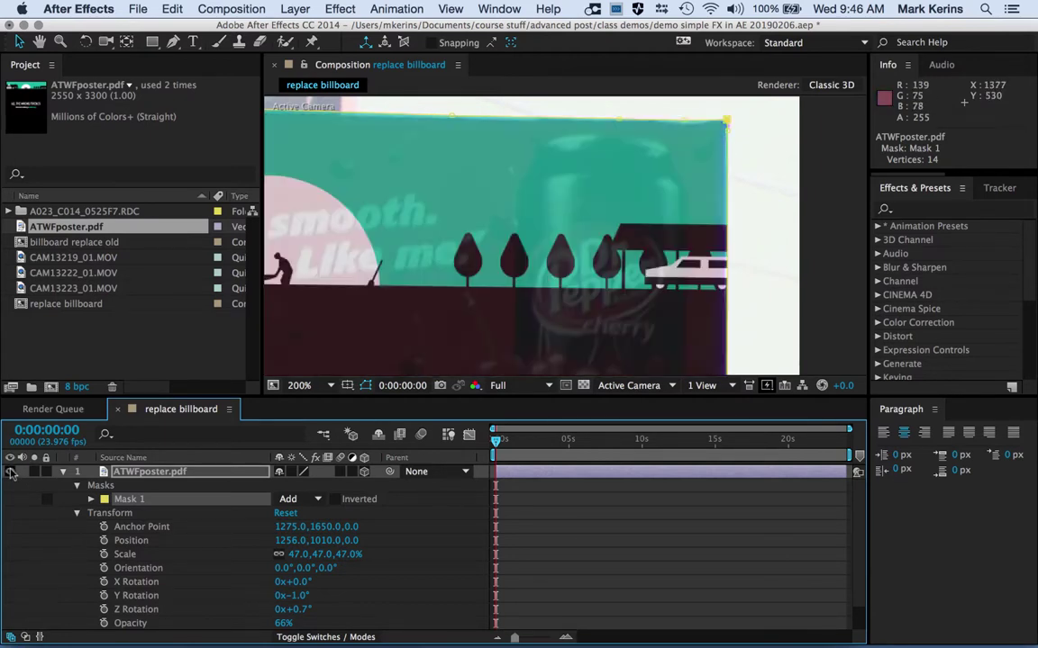
left_click(91, 500)
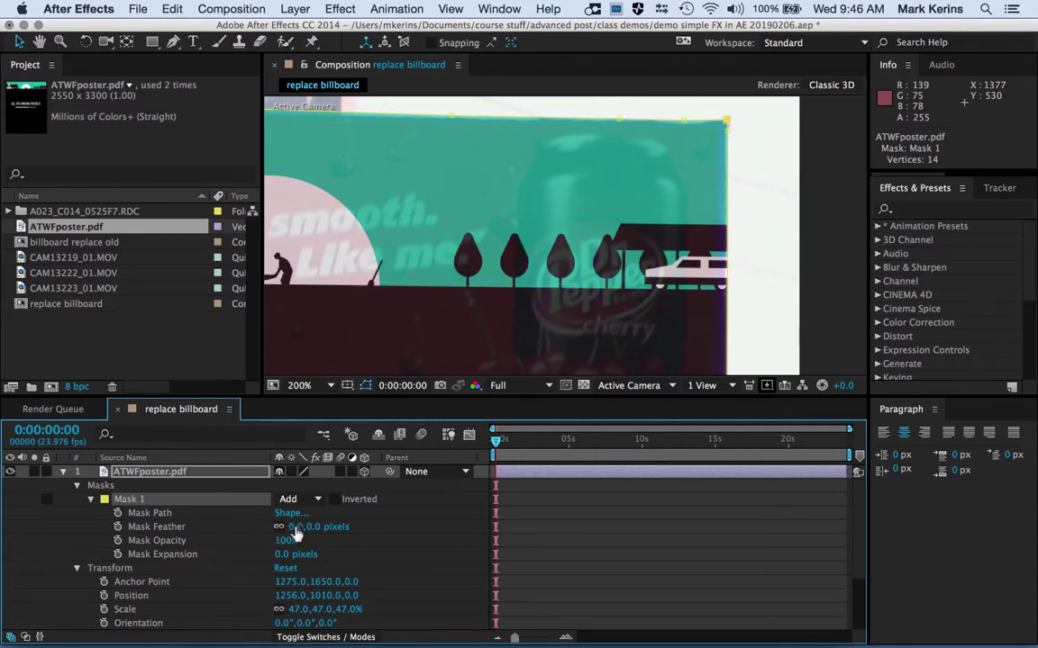
left_click_drag(296, 530, 349, 527)
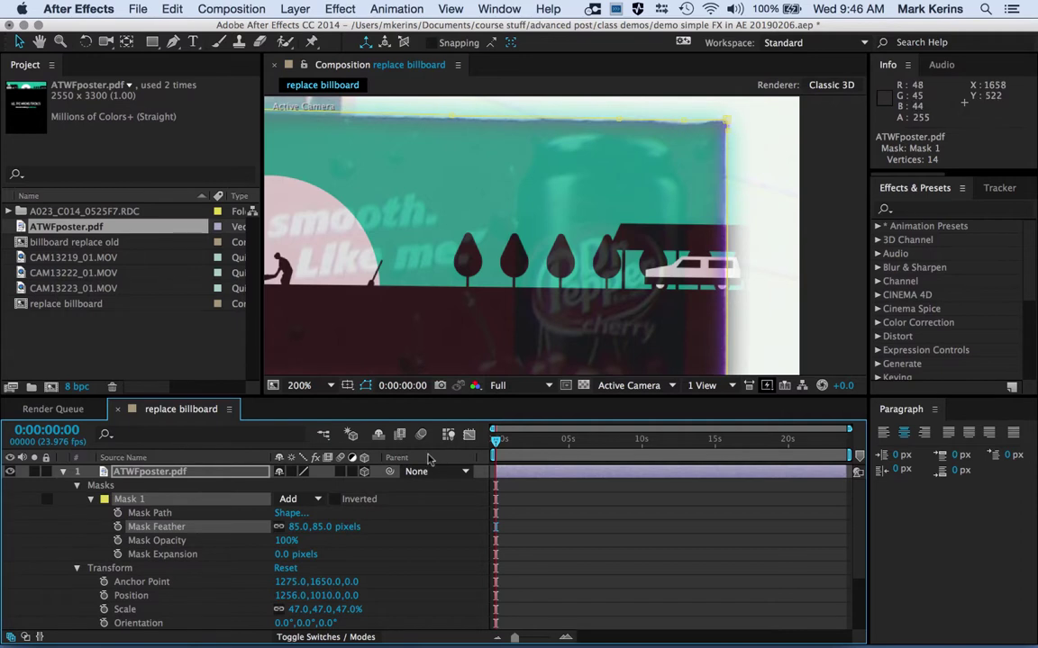
left_click(295, 530)
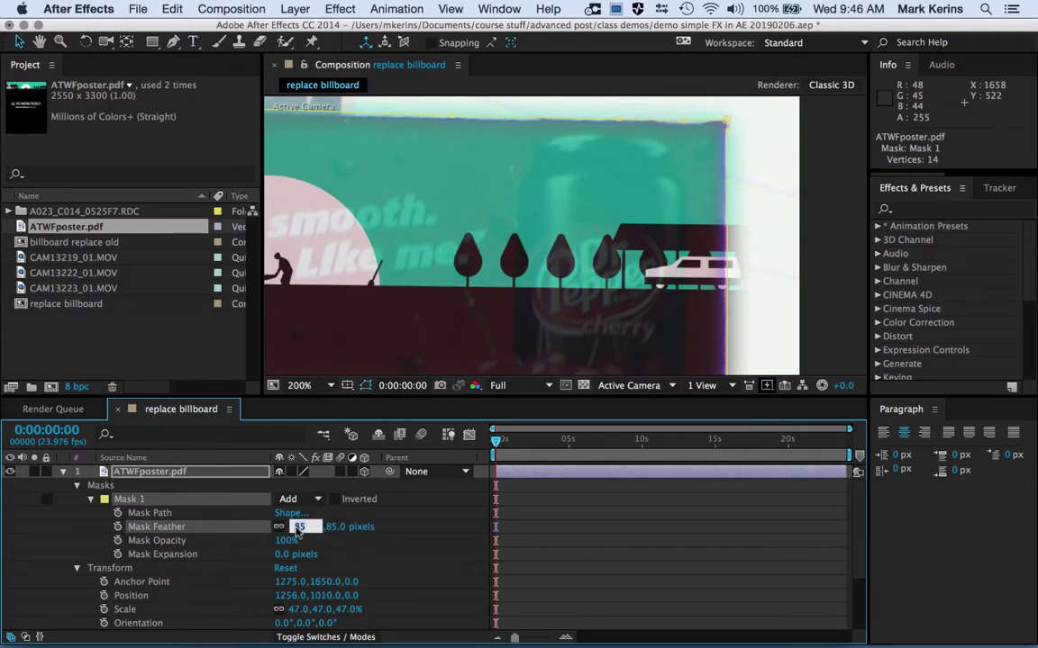
type("2")
key("Return")
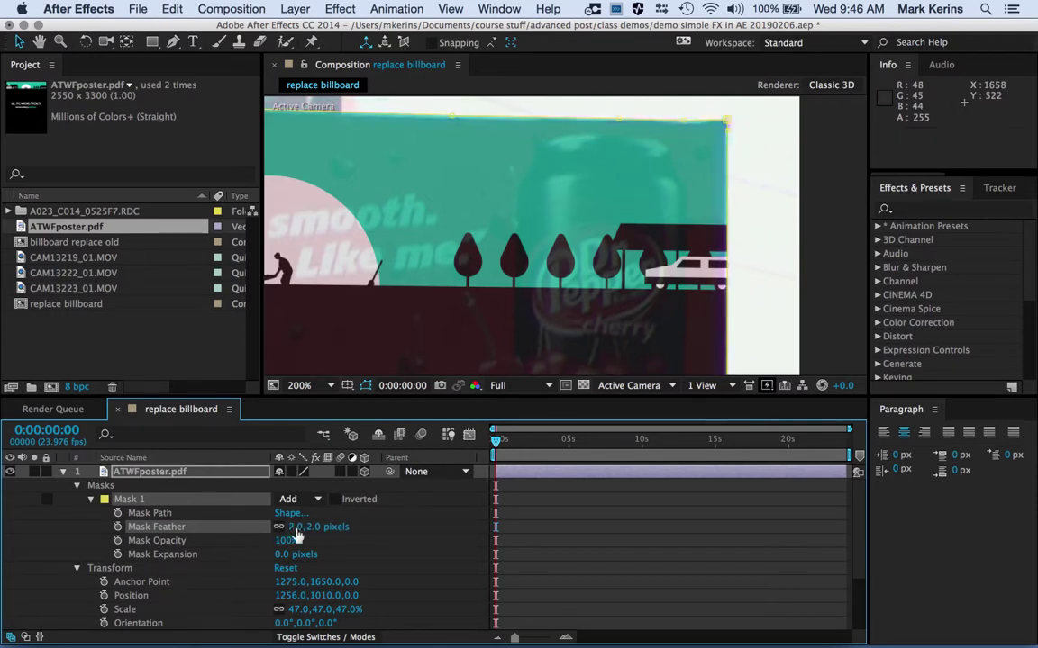
left_click(295, 531)
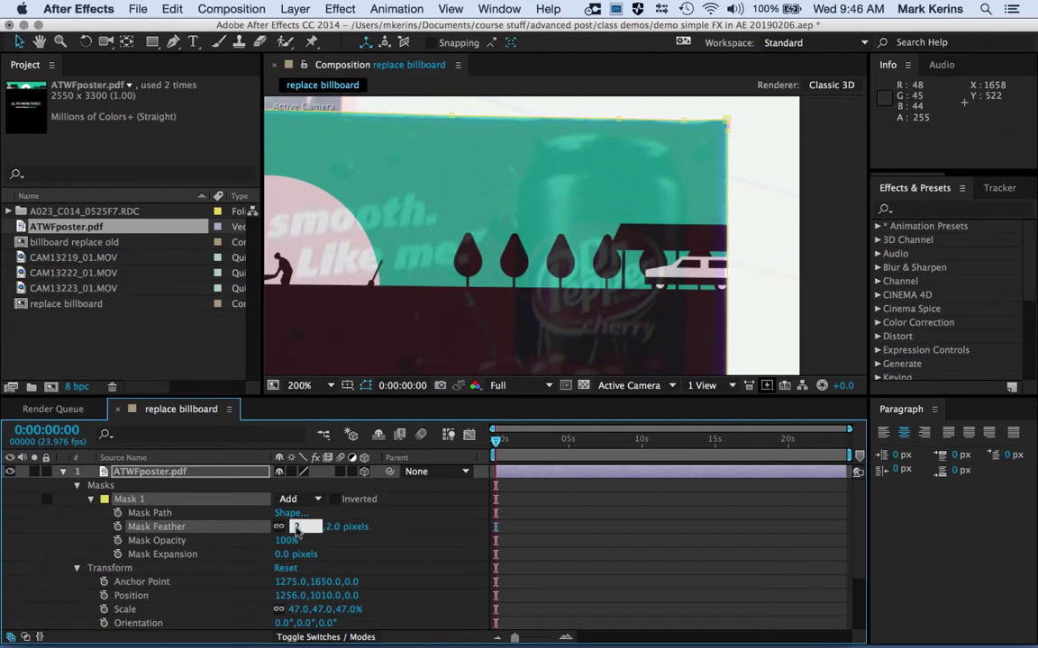
key("Return")
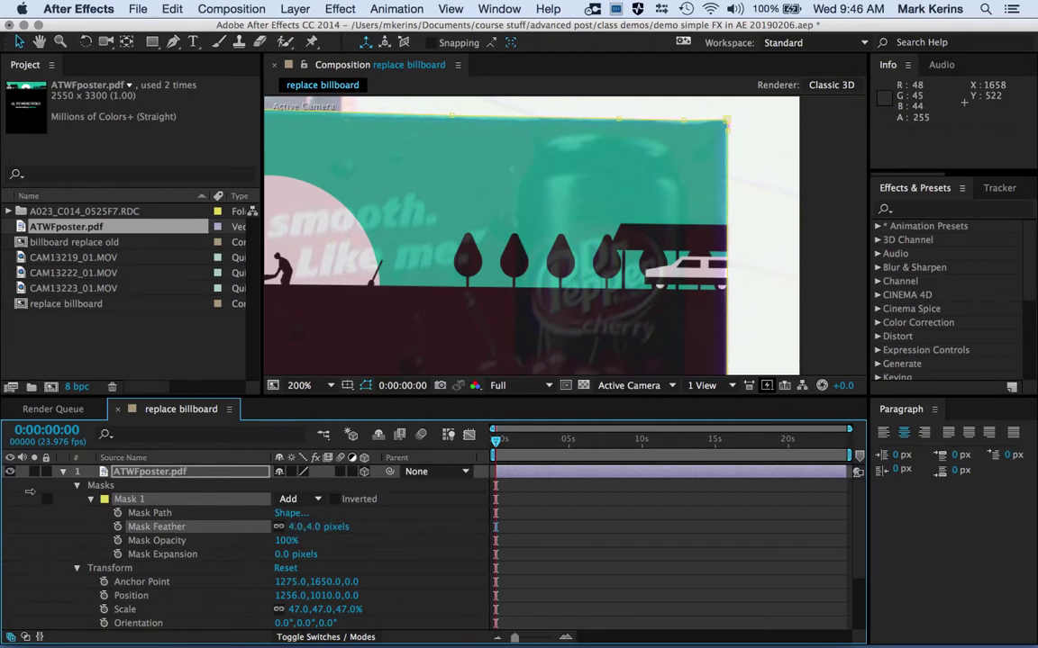
scroll(168, 602, "down", 5)
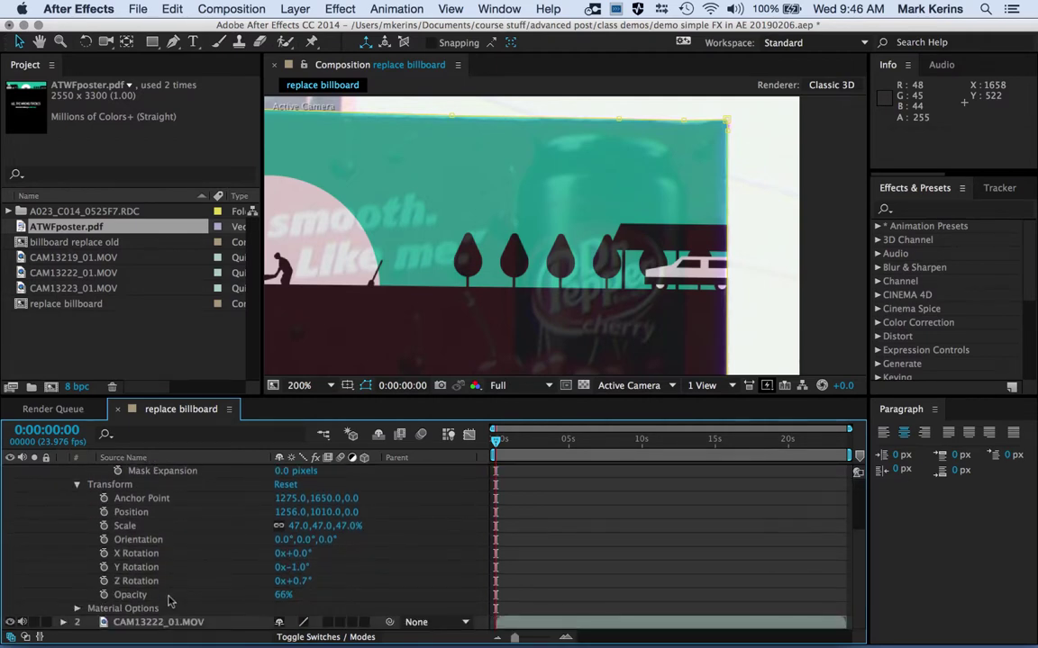
- Set the ATWF poster layer's Opacity to 100%
left_click(282, 596)
type("100")
key("Return")
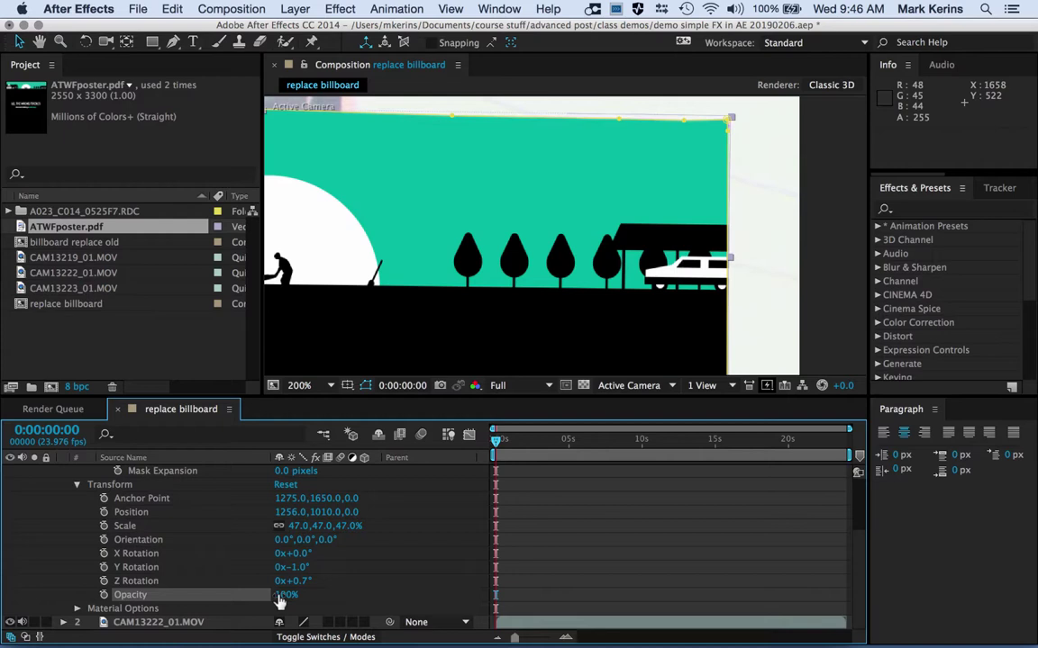
scroll(462, 270, "down", 1)
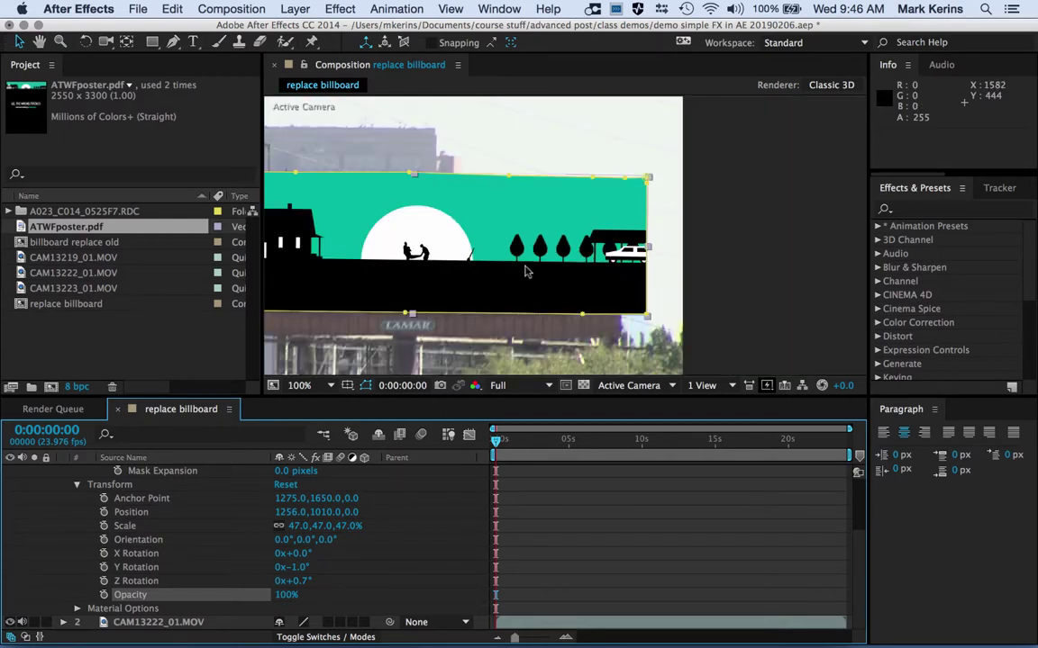
- Centre the billboard in view and raise the poster's Mask Feather to 6 pixels
left_click(130, 623)
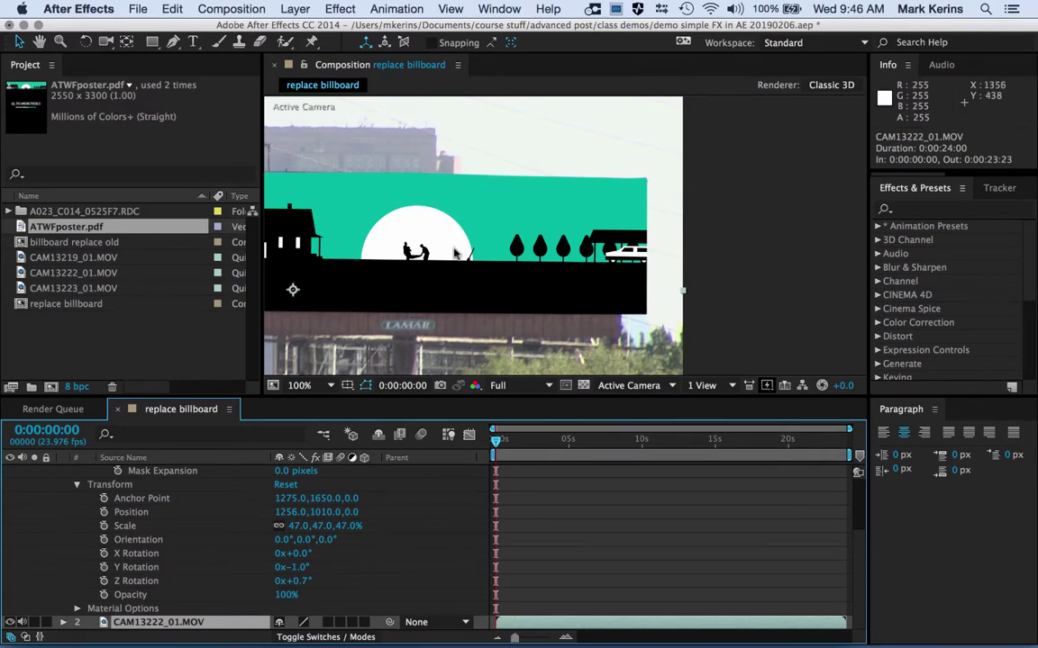
key("h")
left_click_drag(455, 255, 606, 212)
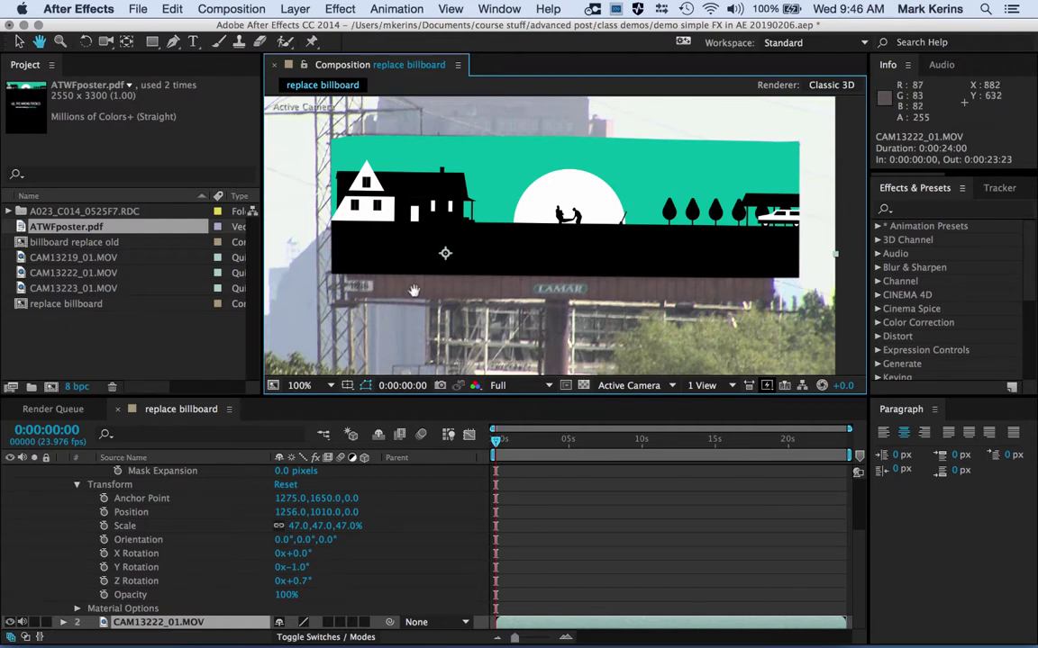
scroll(204, 548, "up", 5)
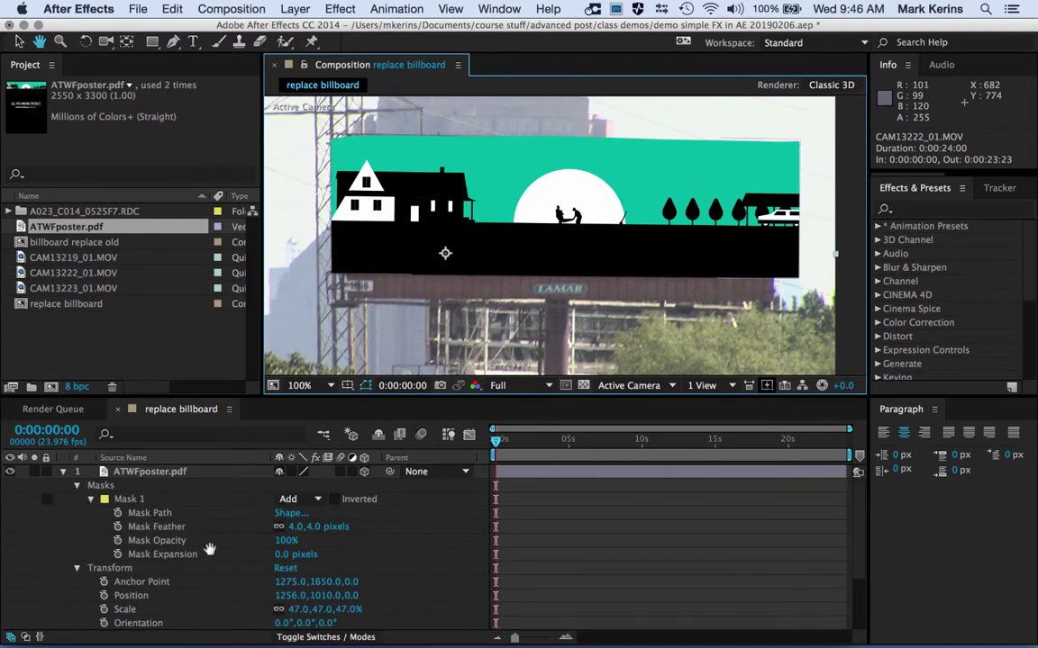
key("v")
left_click(294, 528)
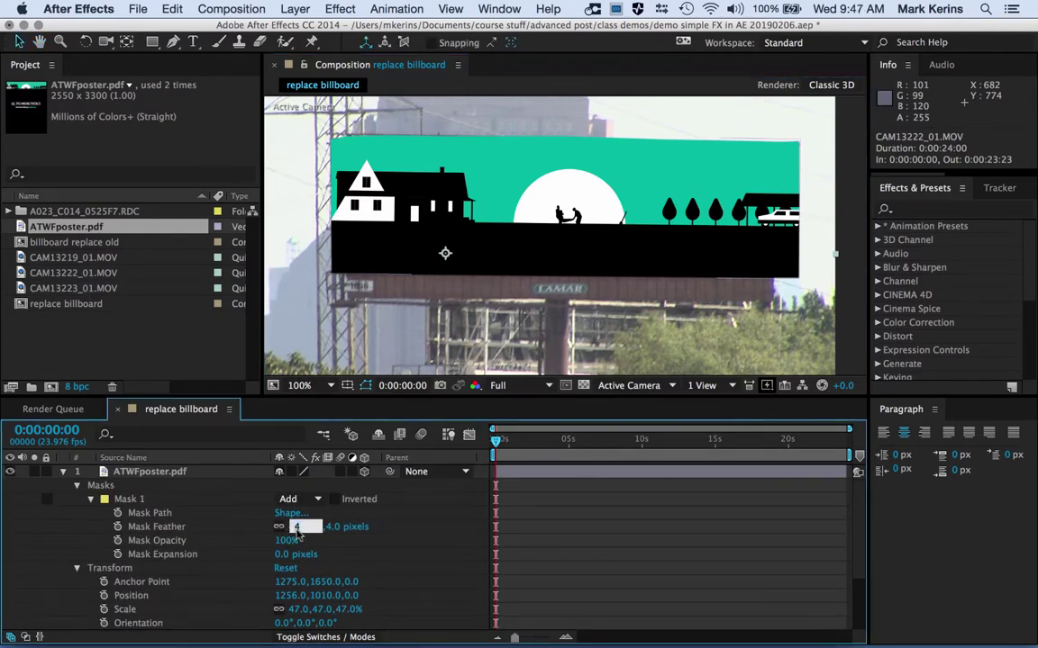
type("6")
key("Return")
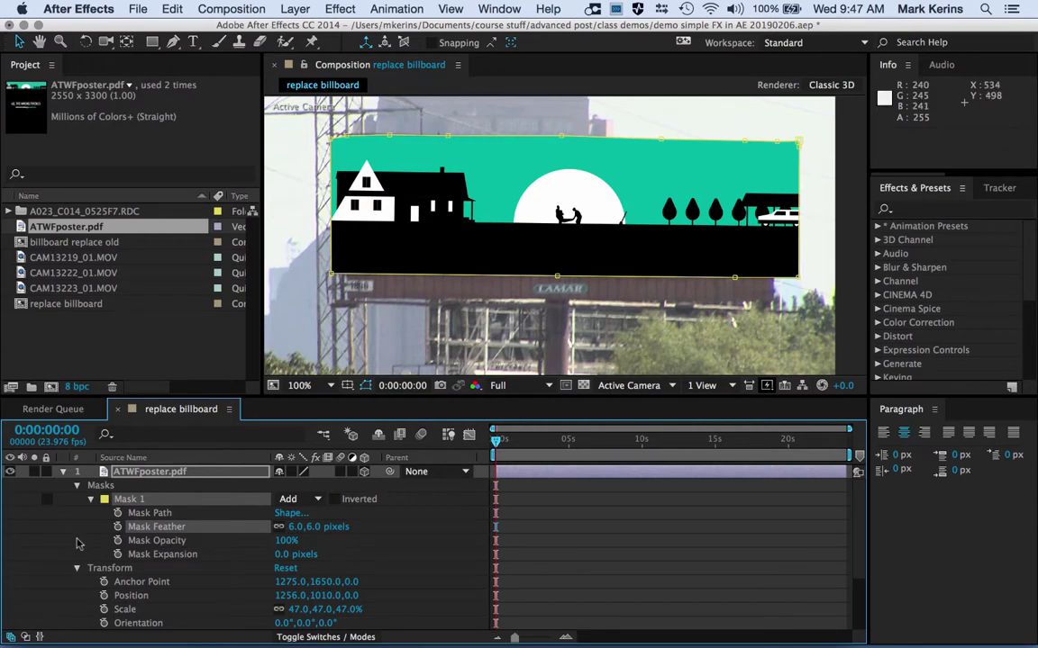
- Select the CAM13222_01.MOV layer, preview the composition, and return to the first frame
scroll(127, 554, "down", 3)
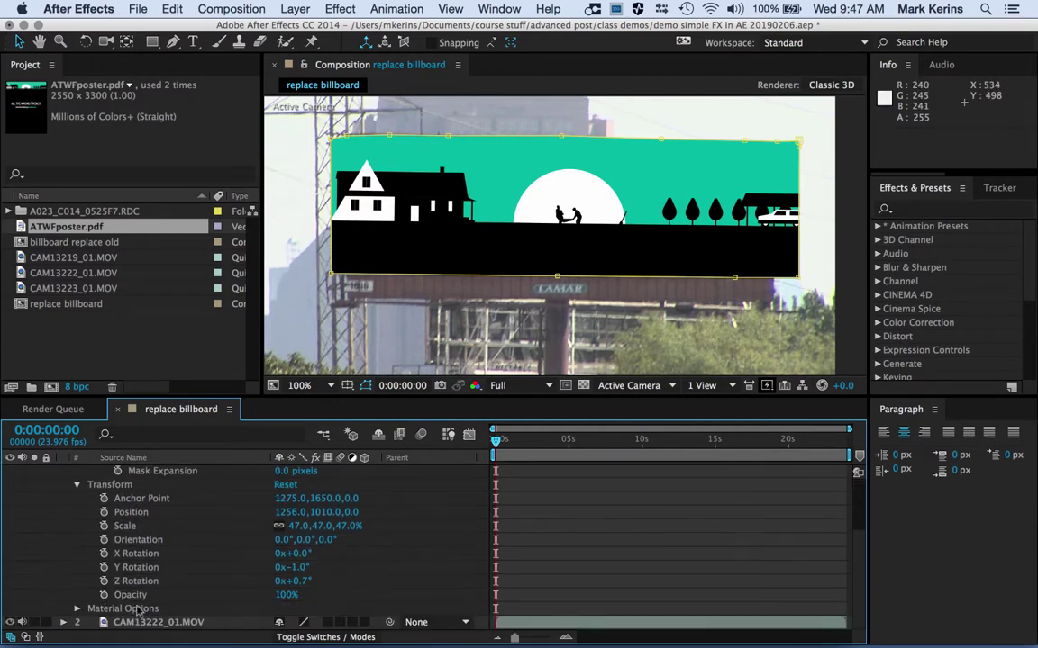
left_click(141, 626)
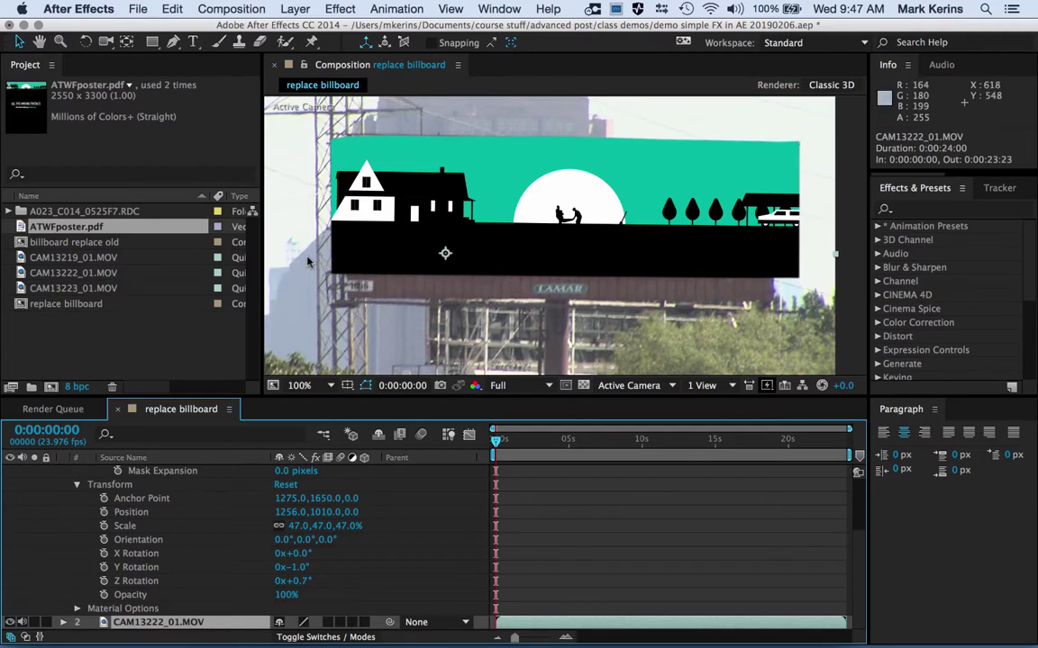
scroll(306, 261, "down", 2)
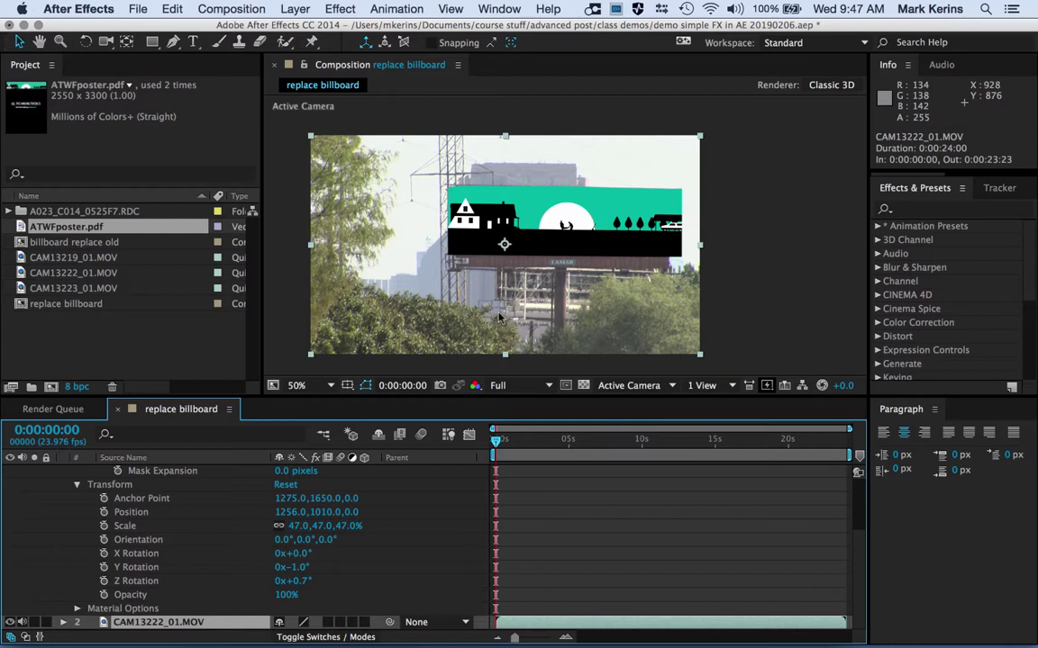
key("space")
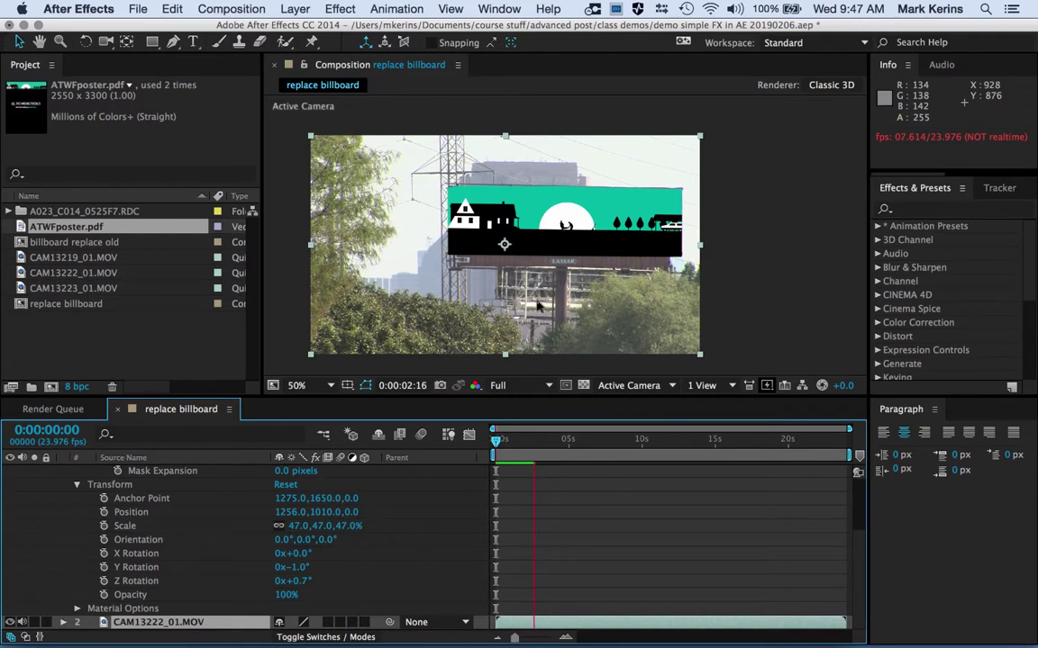
key("space")
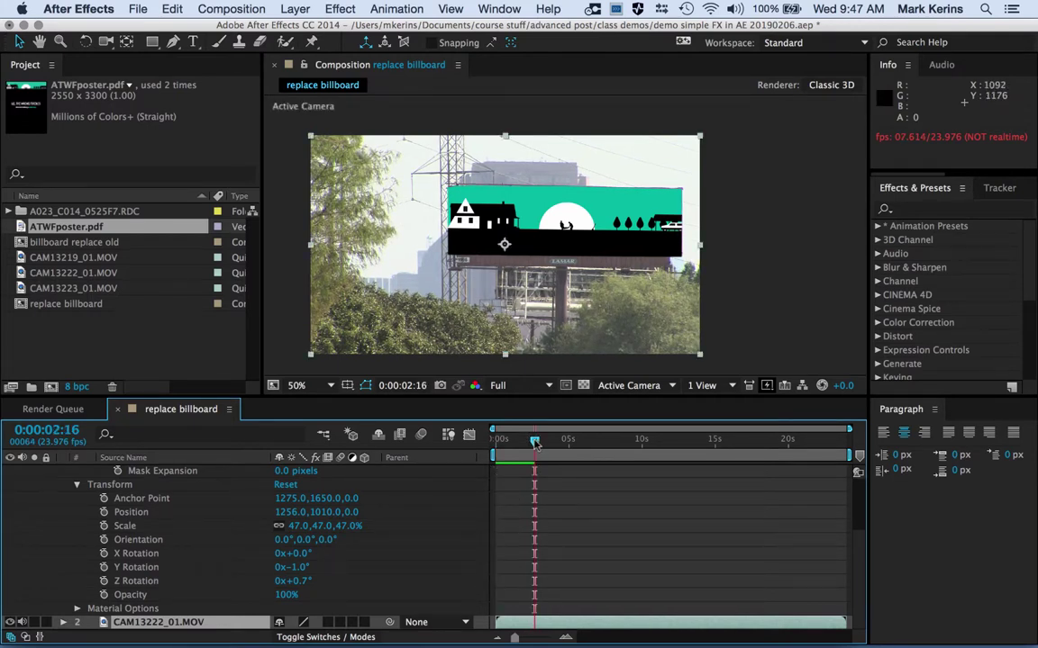
key("Home")
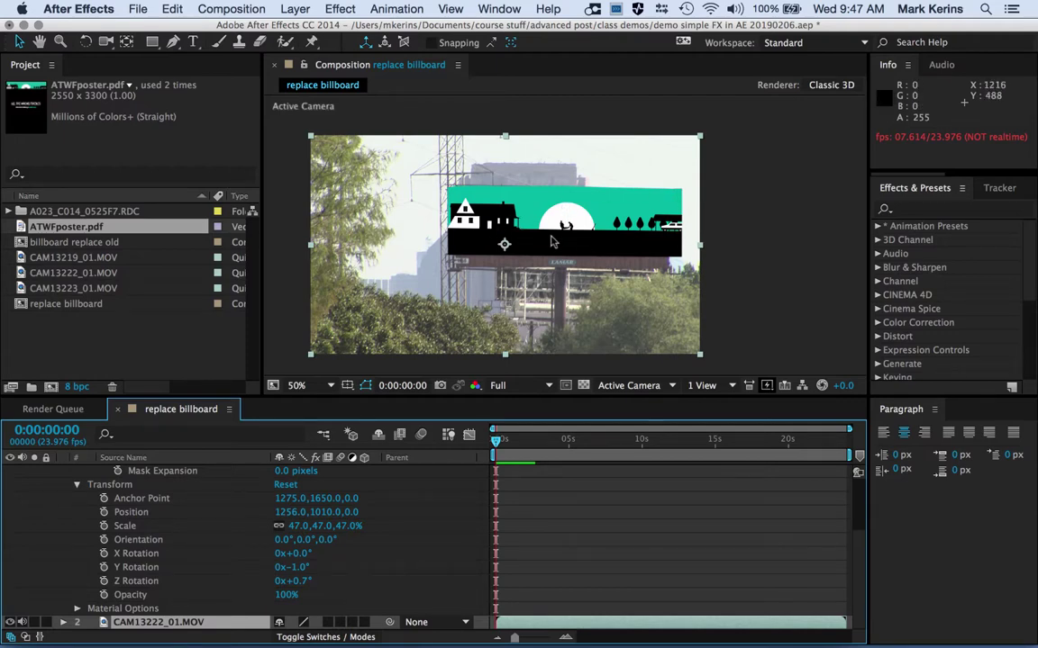
- Toggle the ATWFposter layer's visibility to compare with the original billboard, leaving it hidden
scroll(561, 232, "up", 2)
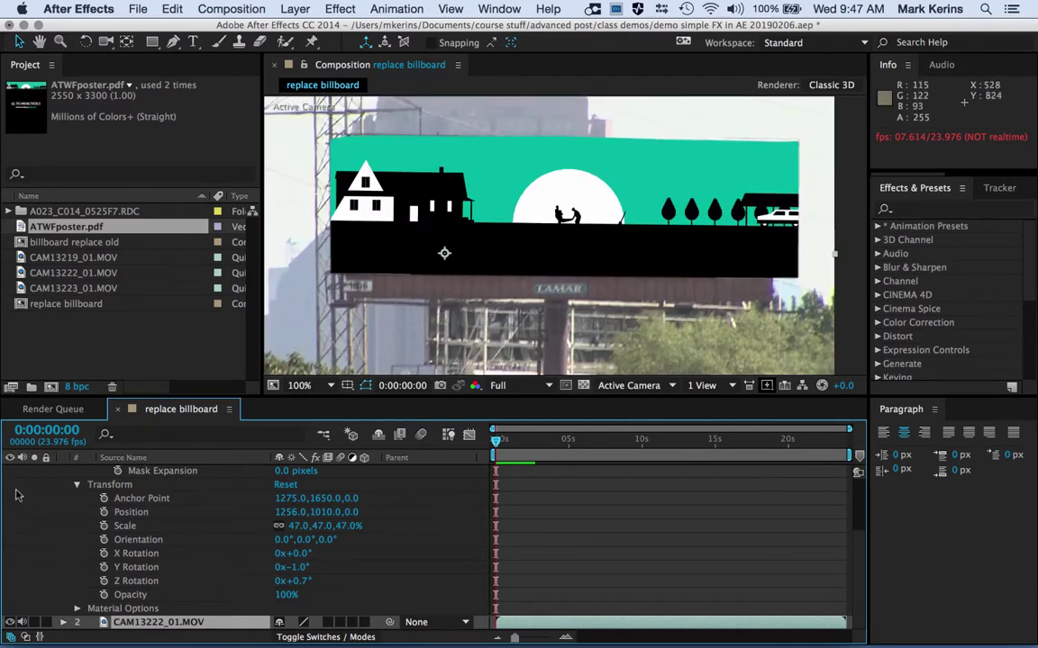
scroll(14, 451, "up", 3)
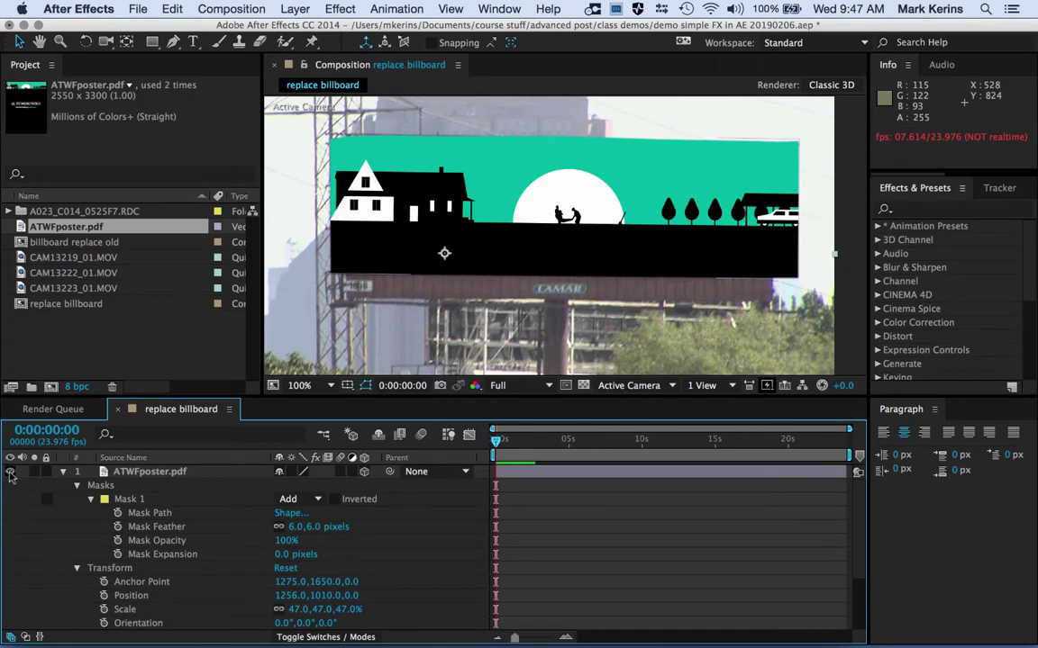
left_click(10, 473)
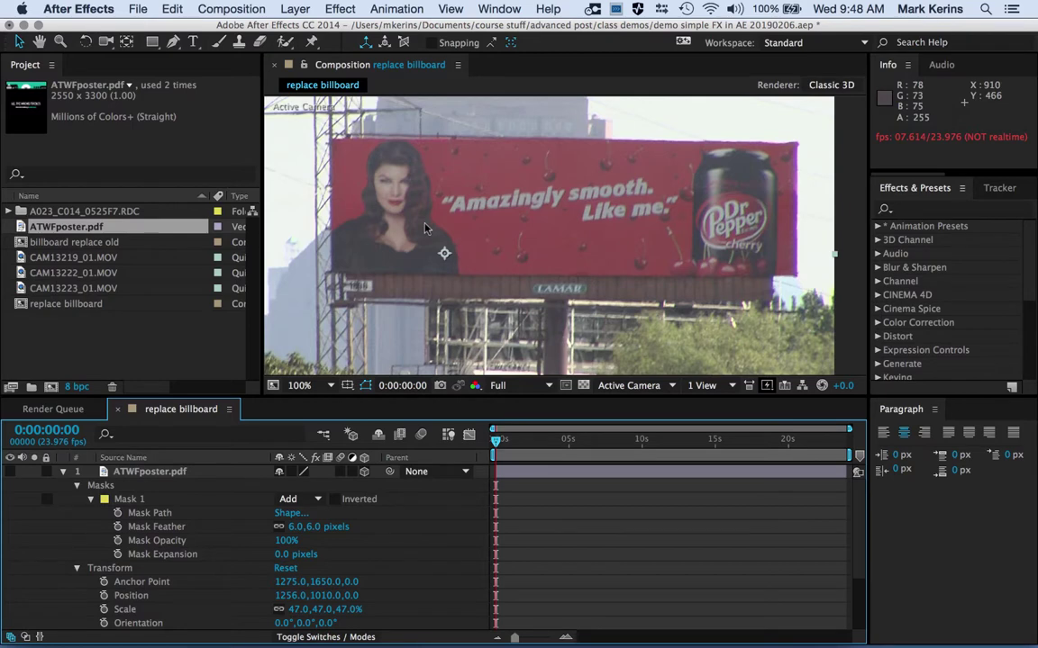
key("period")
key("period")
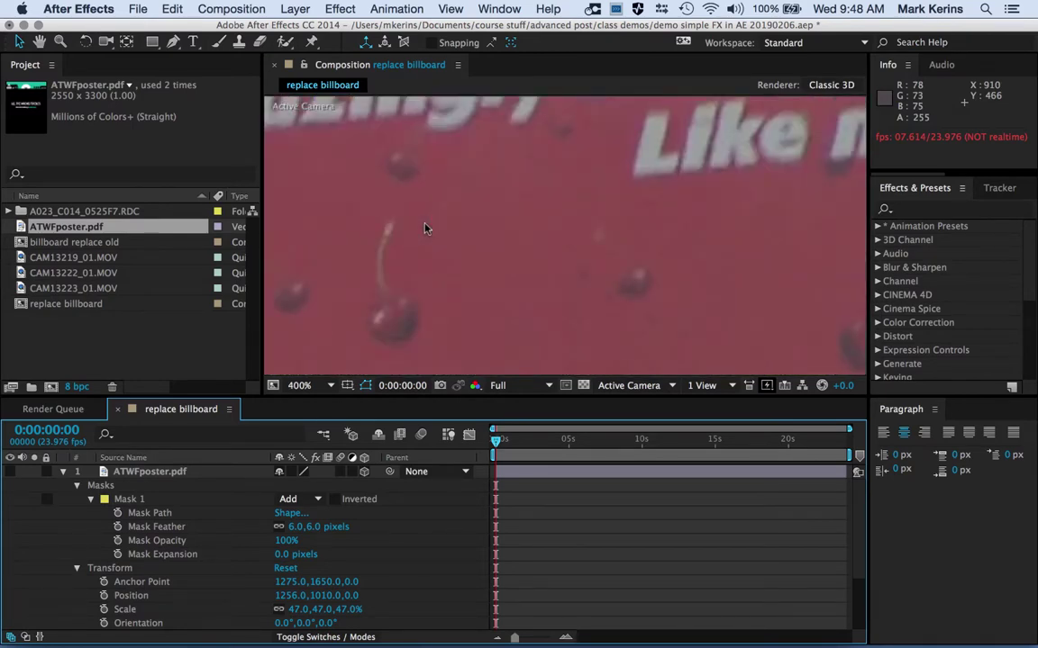
key("comma")
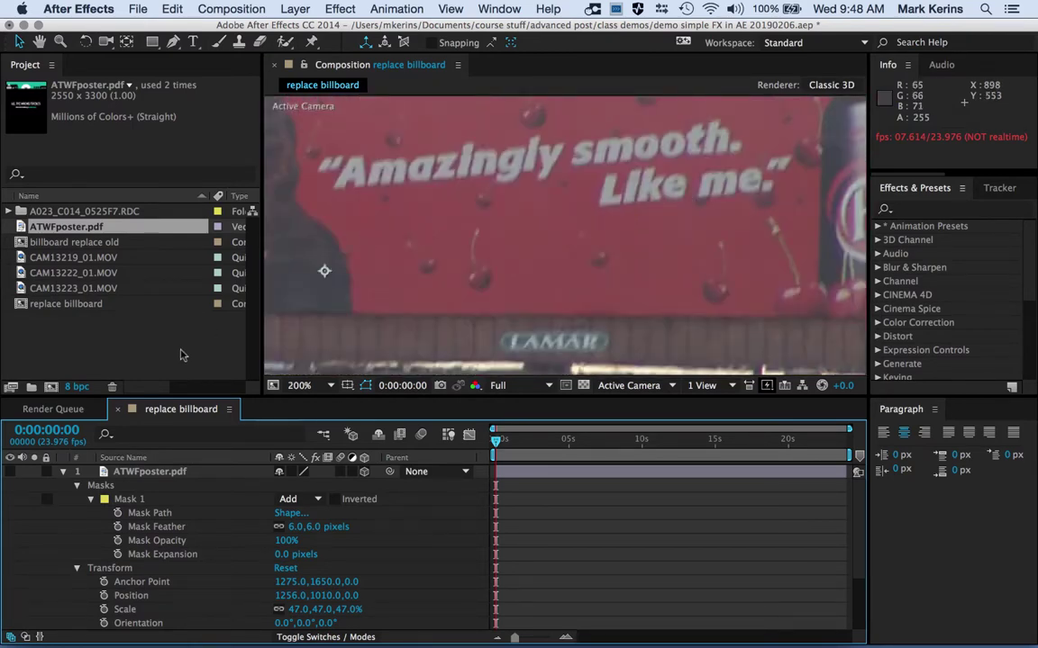
left_click(10, 472)
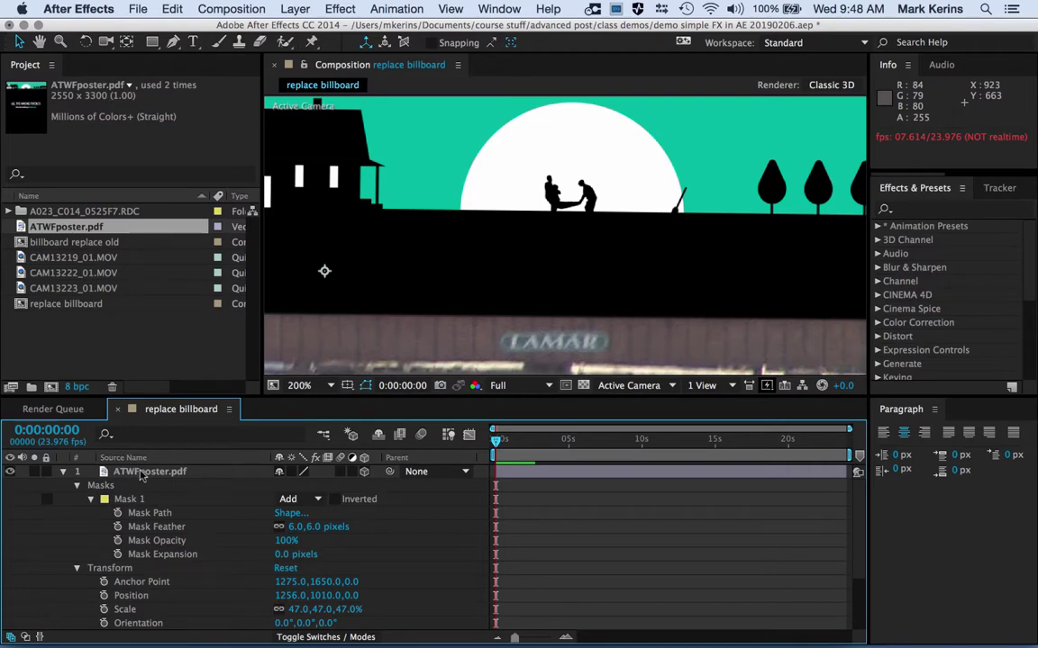
left_click(10, 474)
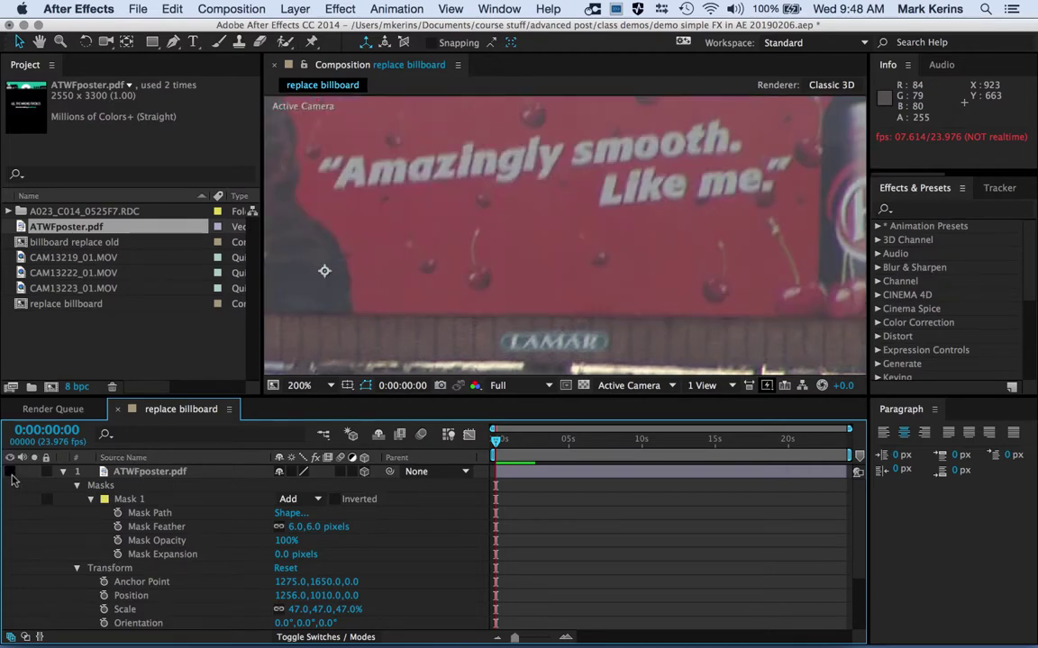
scroll(547, 174, "down", 4)
scroll(546, 174, "up", 2)
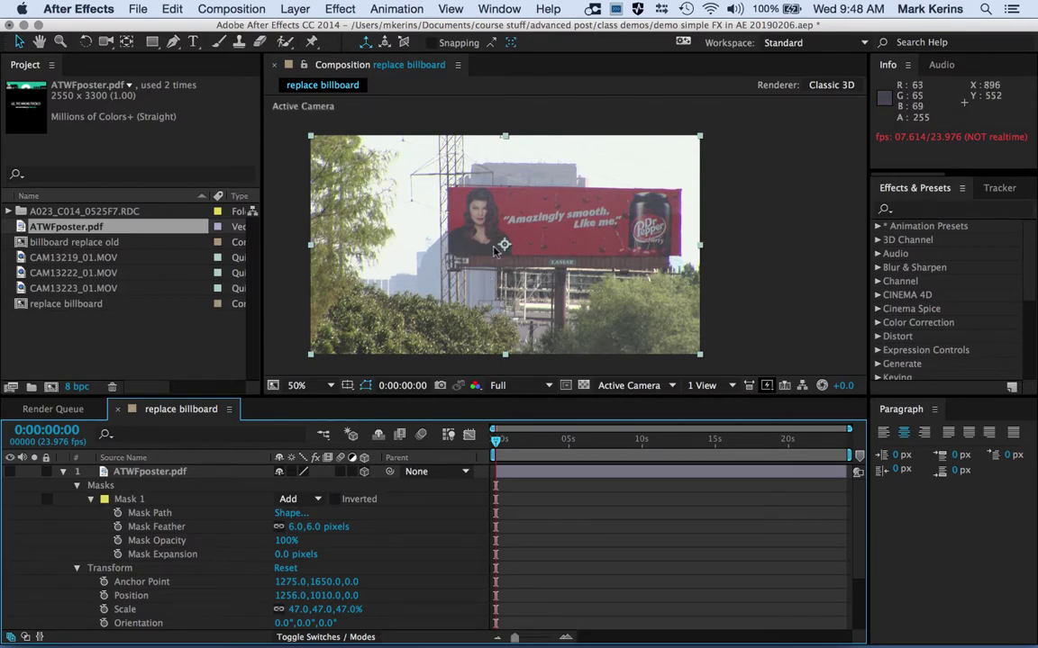
- Inspect the billboard up close, then turn ATWFposter.pdf's visibility back on
scroll(467, 251, "up", 5)
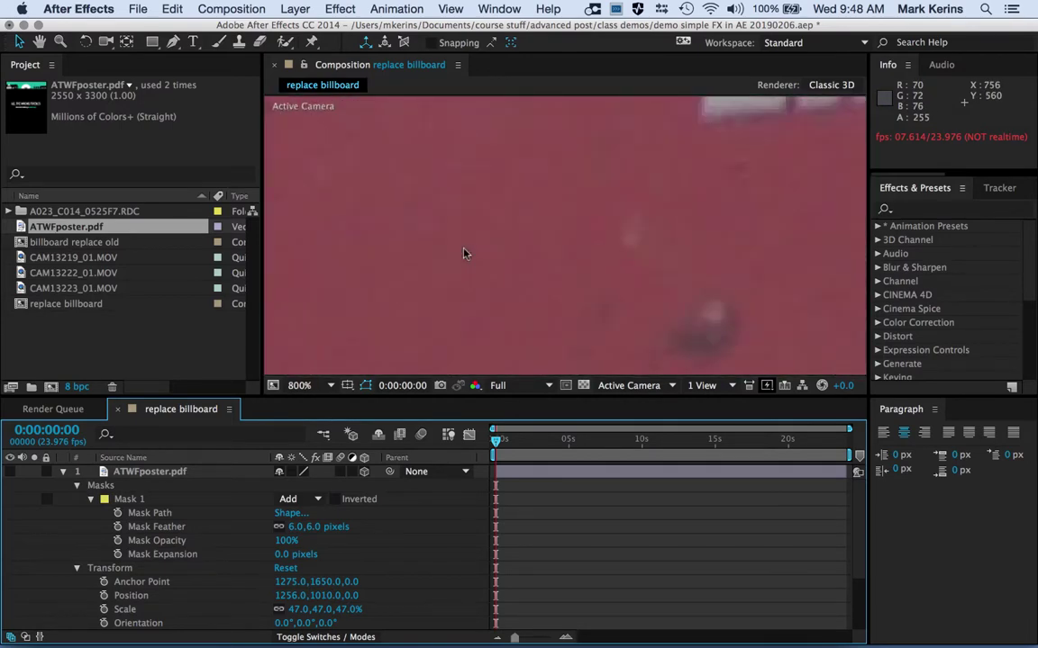
scroll(463, 253, "down", 2)
scroll(427, 259, "down", 3)
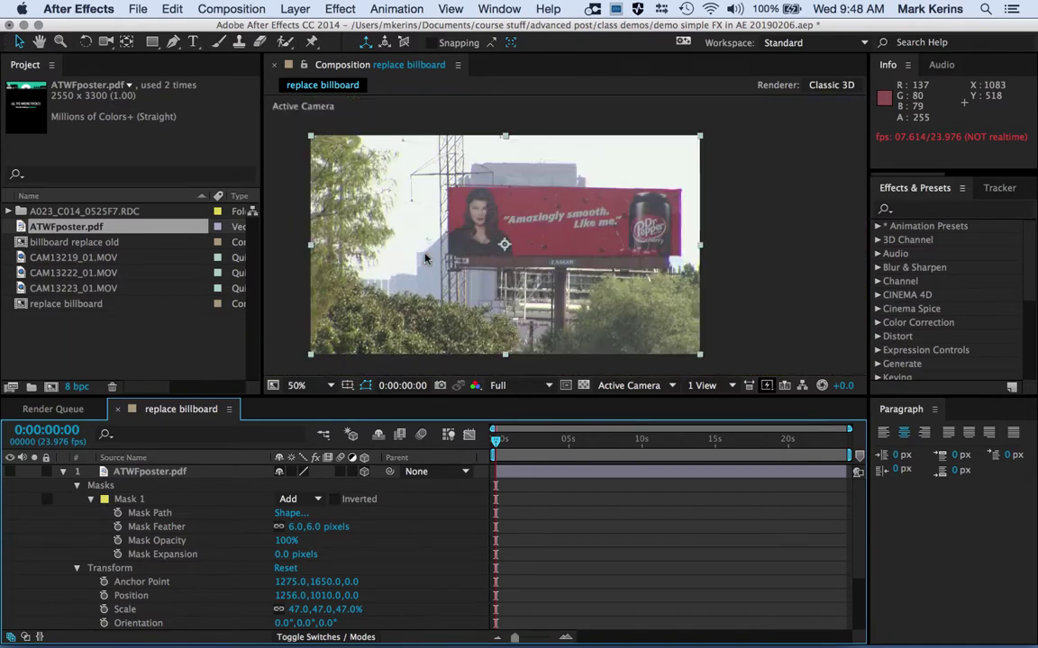
scroll(427, 259, "up", 2)
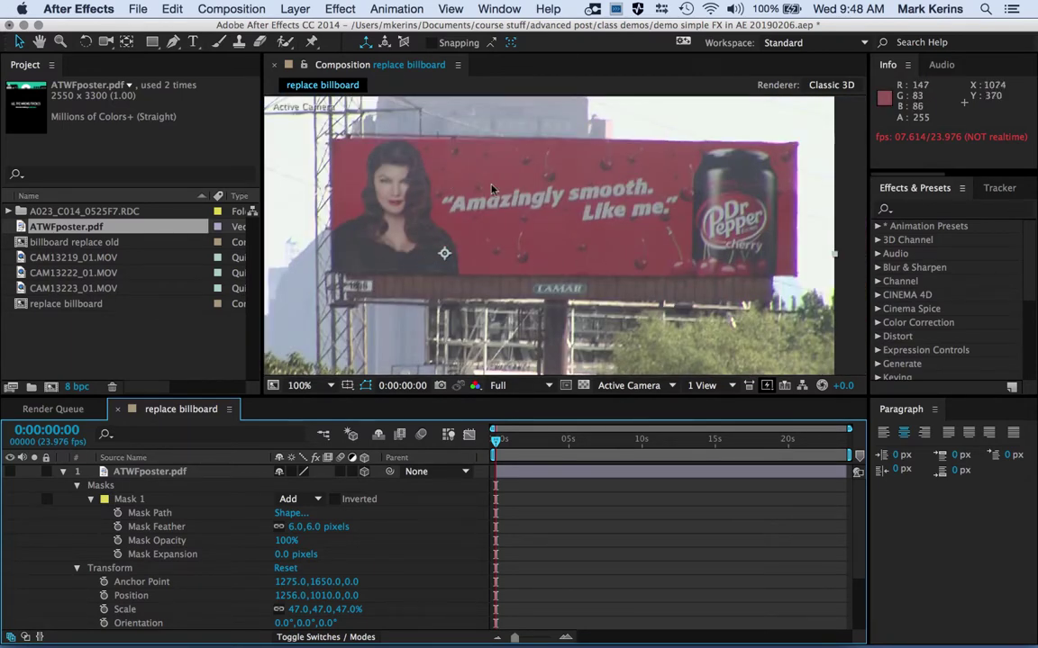
scroll(491, 188, "down", 2)
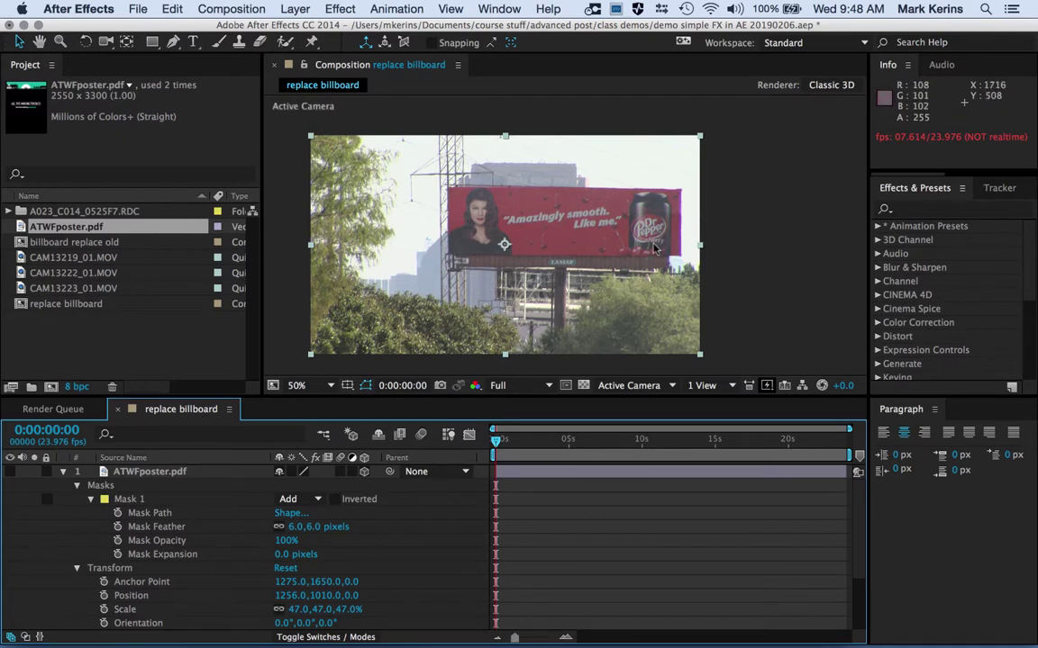
left_click(9, 472)
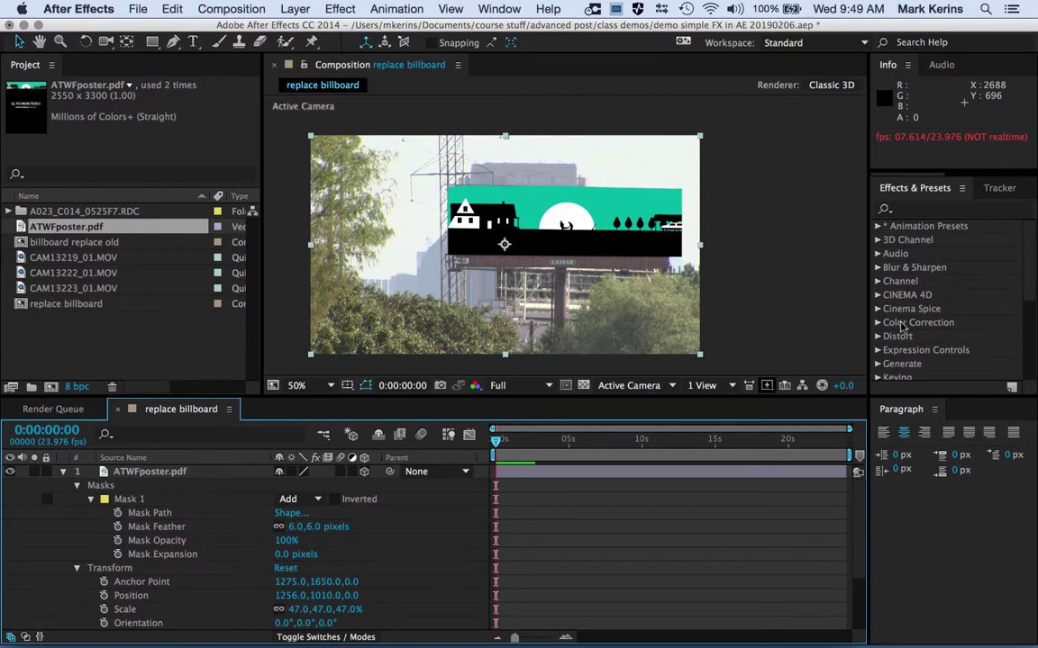
- Bring the Effects & Presets panel forward from the Window menu and browse Color Correction
left_click(927, 187)
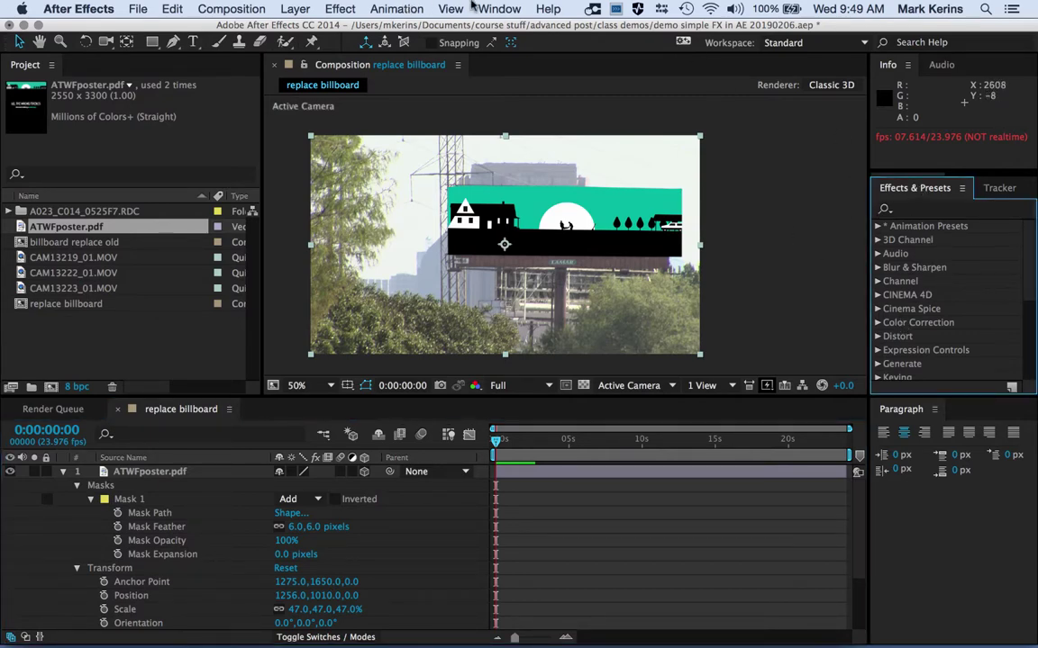
left_click(493, 7)
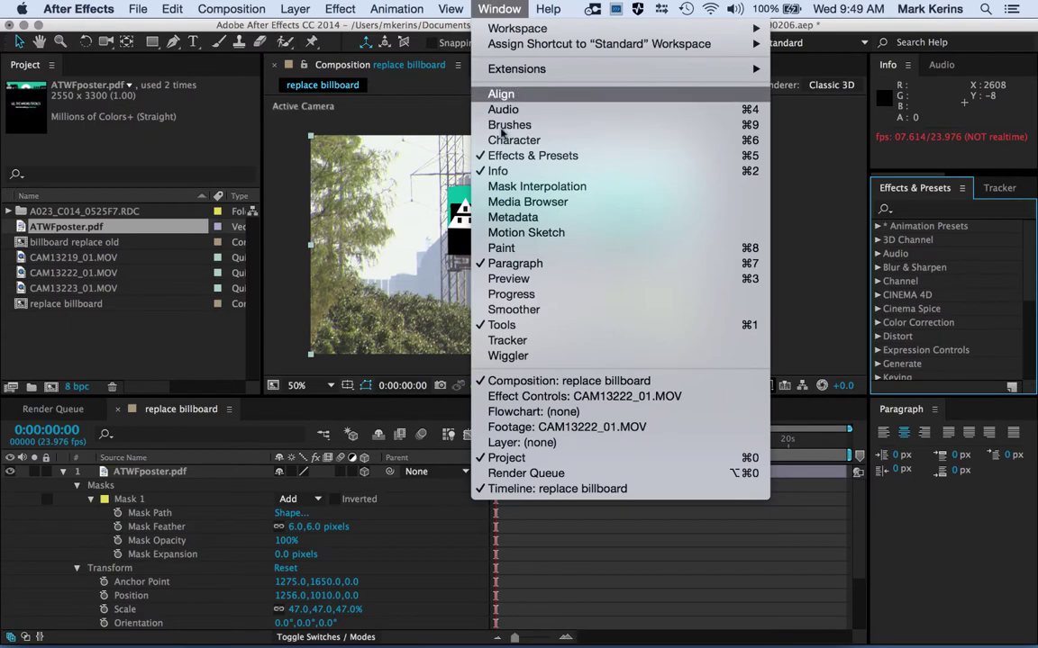
left_click(544, 158)
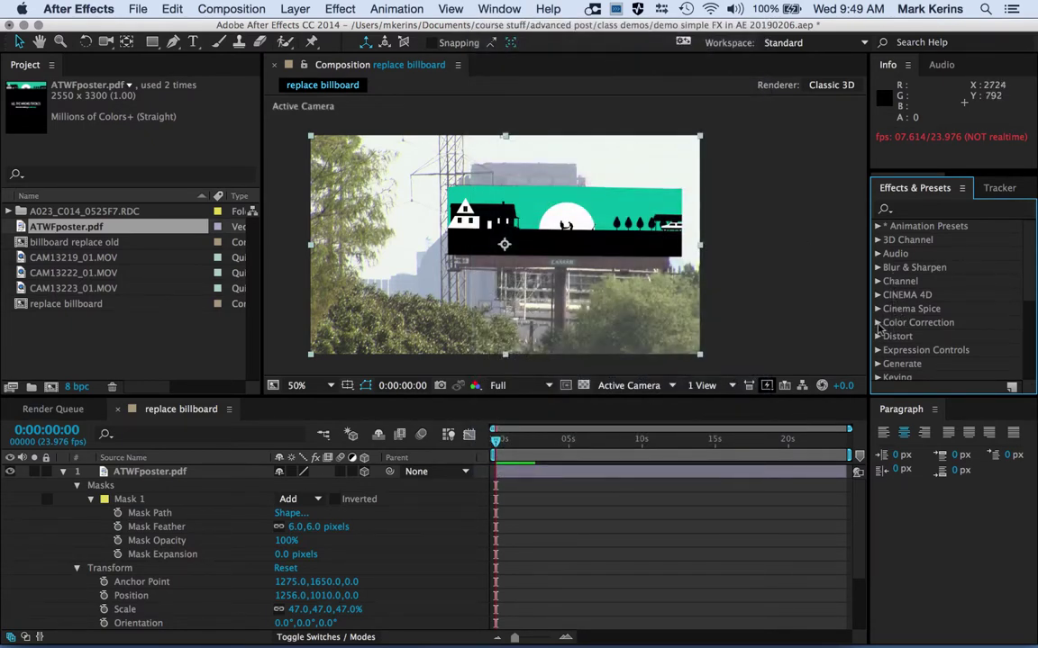
left_click(877, 323)
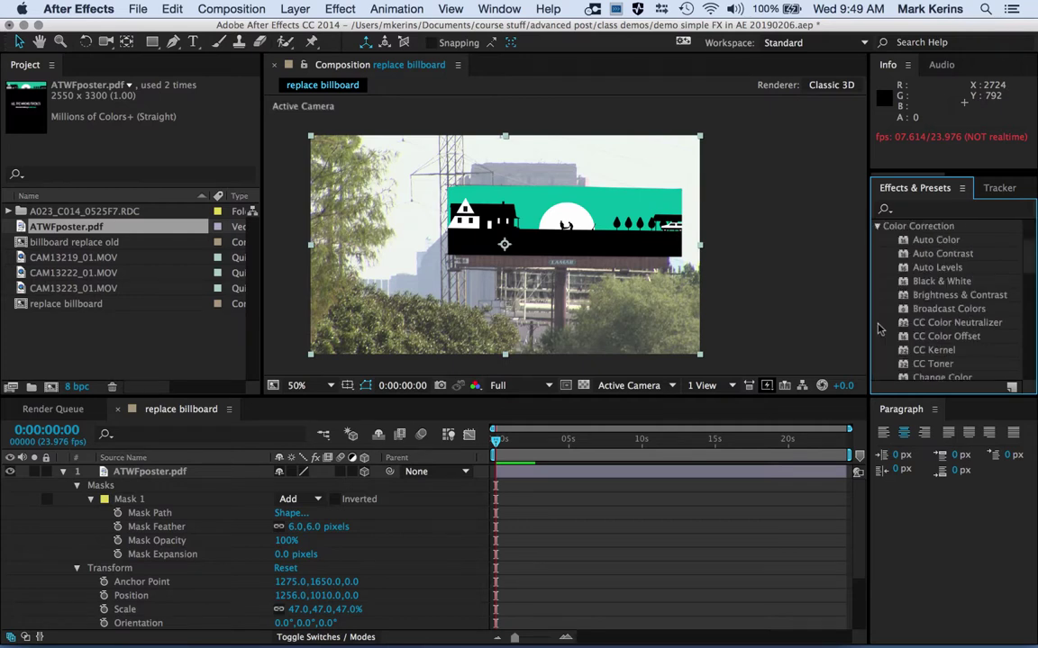
left_click(877, 227)
- Try searching the effects for 'brightness' and 'color', then clear the search
left_click(916, 209)
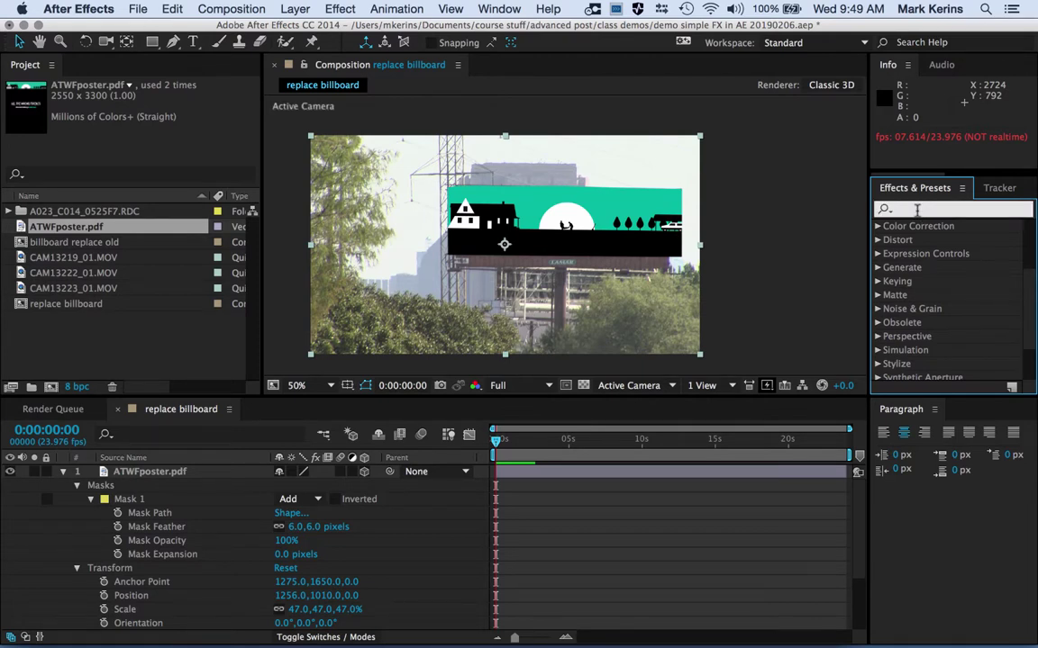
type("birhgne")
key("BackSpace")
key("BackSpace")
key("BackSpace")
key("BackSpace")
key("BackSpace")
key("BackSpace")
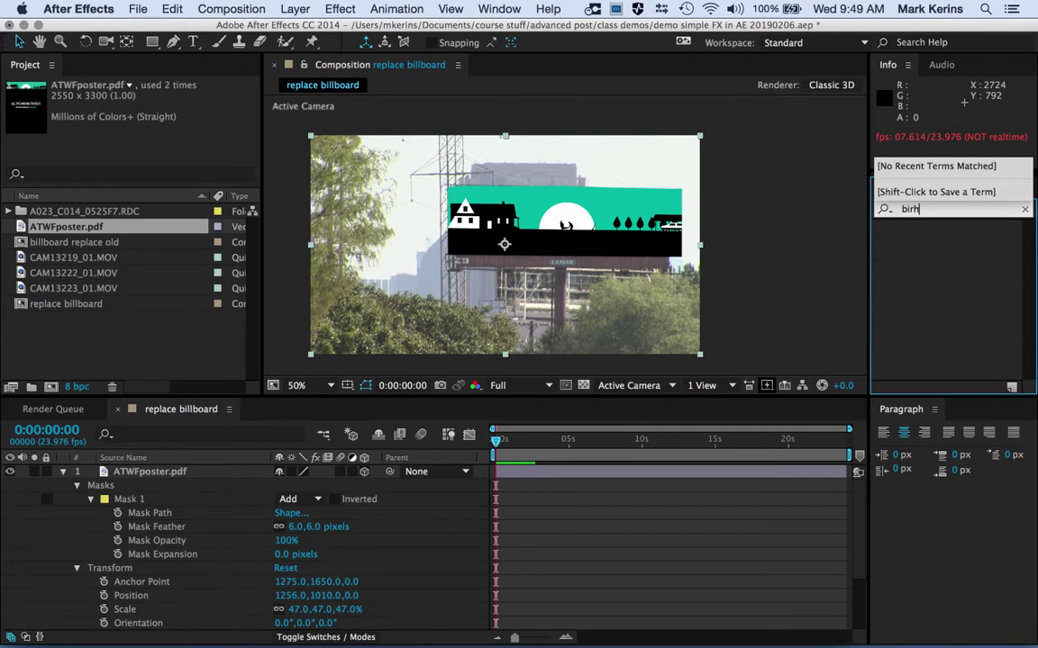
type("rightnes")
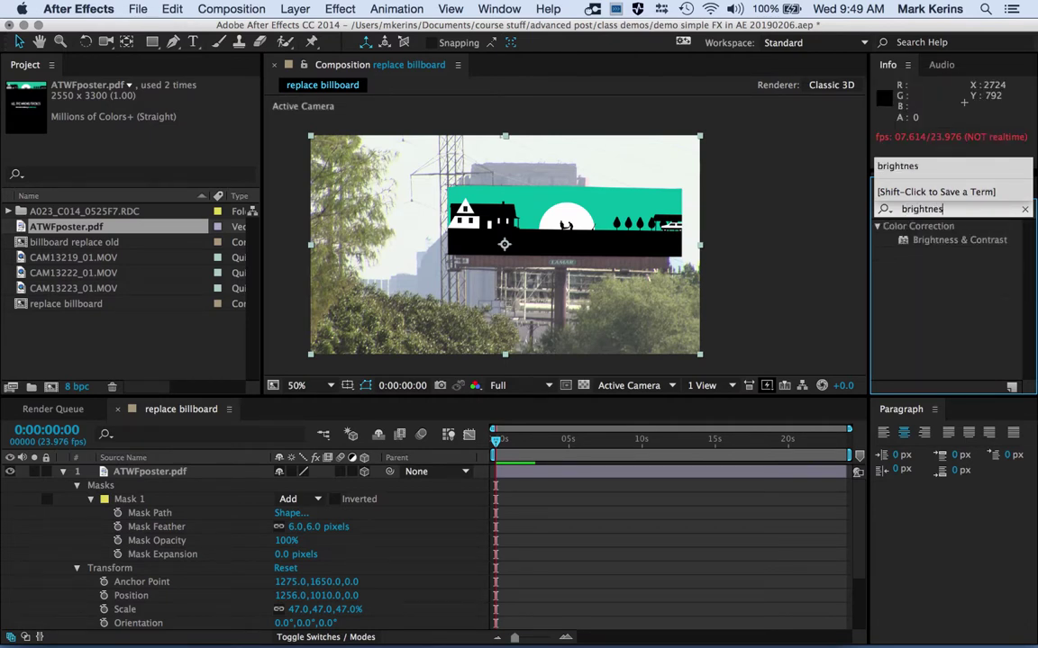
key("Return")
key("BackSpace")
key("BackSpace")
key("BackSpace")
key("BackSpace")
key("BackSpace")
key("BackSpace")
key("BackSpace")
key("BackSpace")
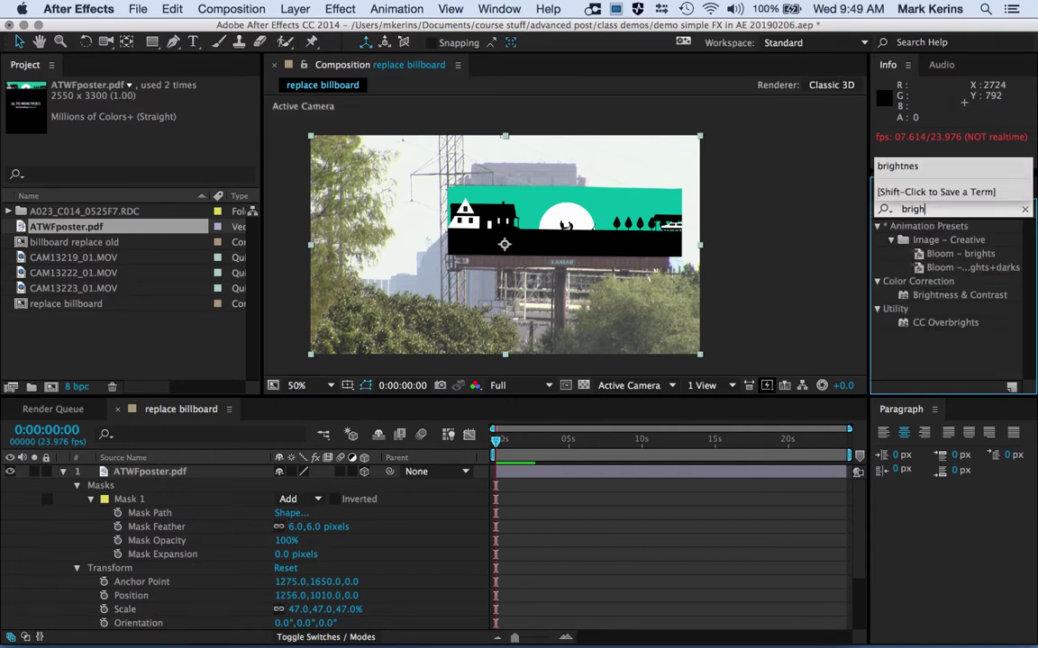
type("color ")
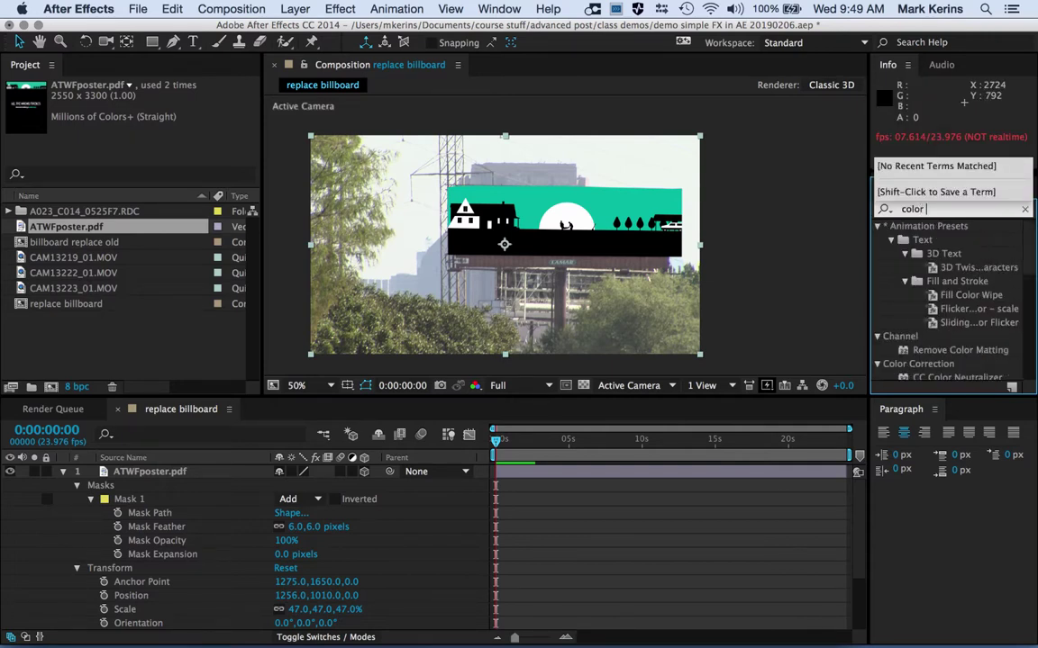
type("coo")
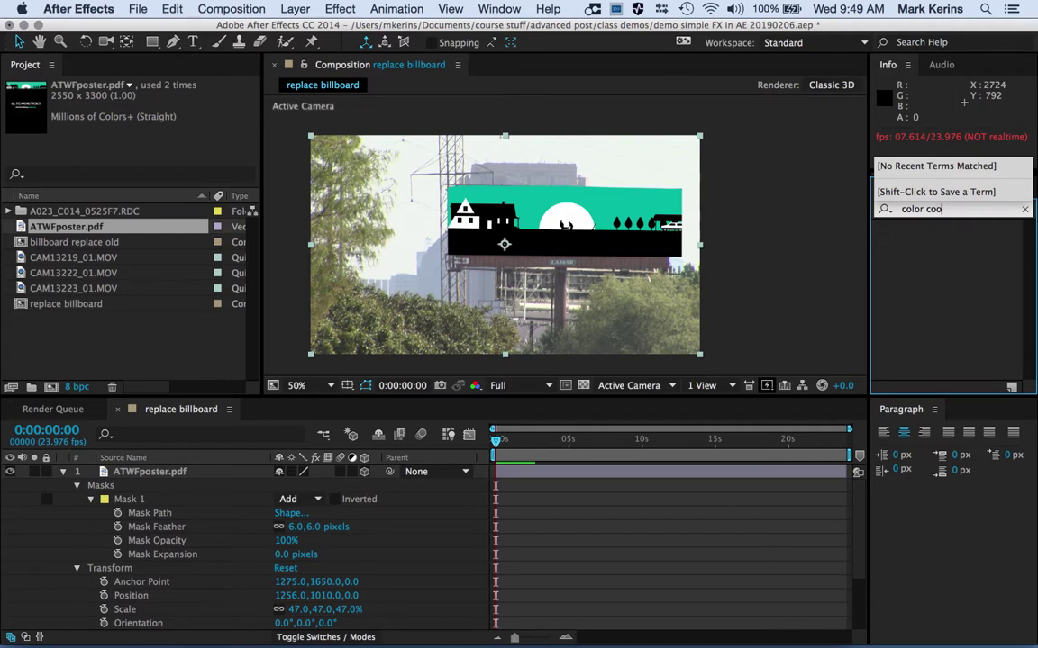
key("BackSpace")
key("BackSpace")
key("BackSpace")
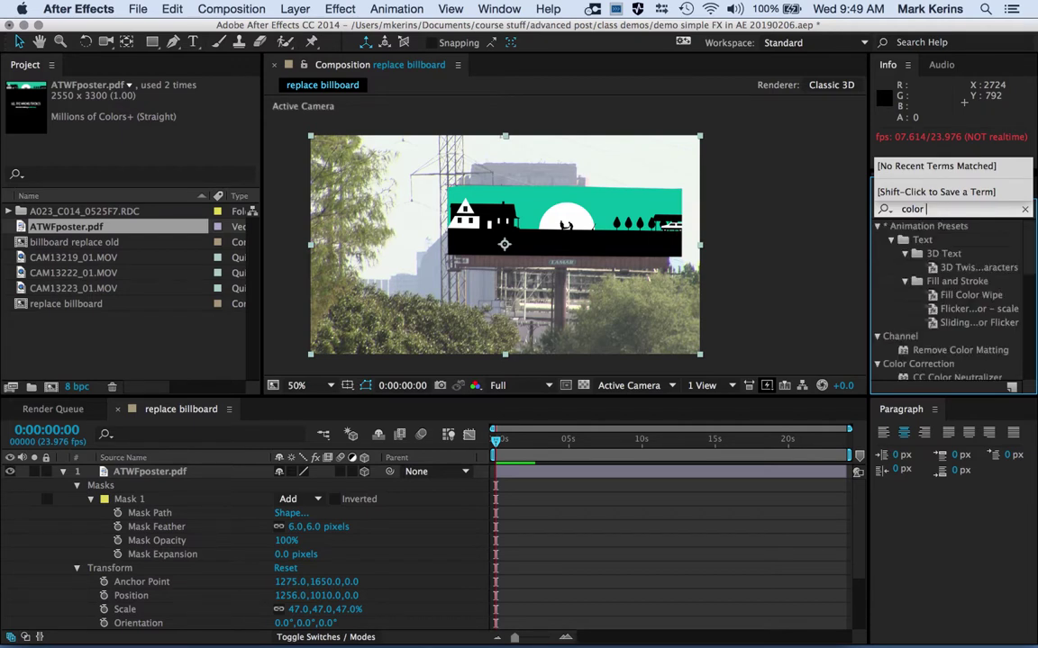
scroll(955, 270, "down", 3)
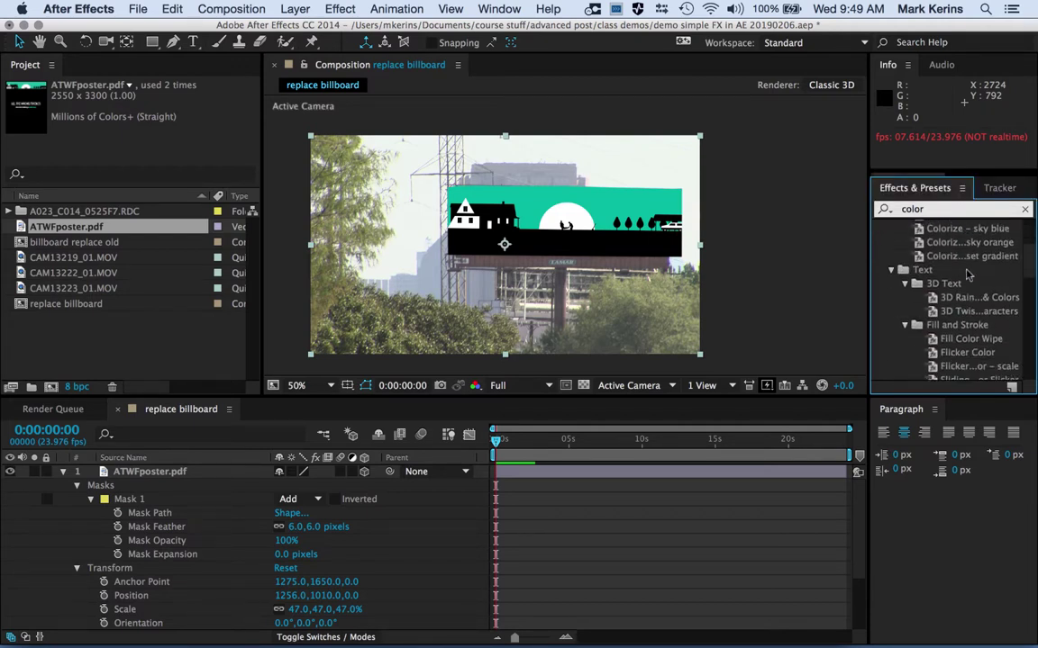
scroll(968, 275, "up", 3)
key("BackSpace")
key("BackSpace")
key("BackSpace")
key("BackSpace")
key("BackSpace")
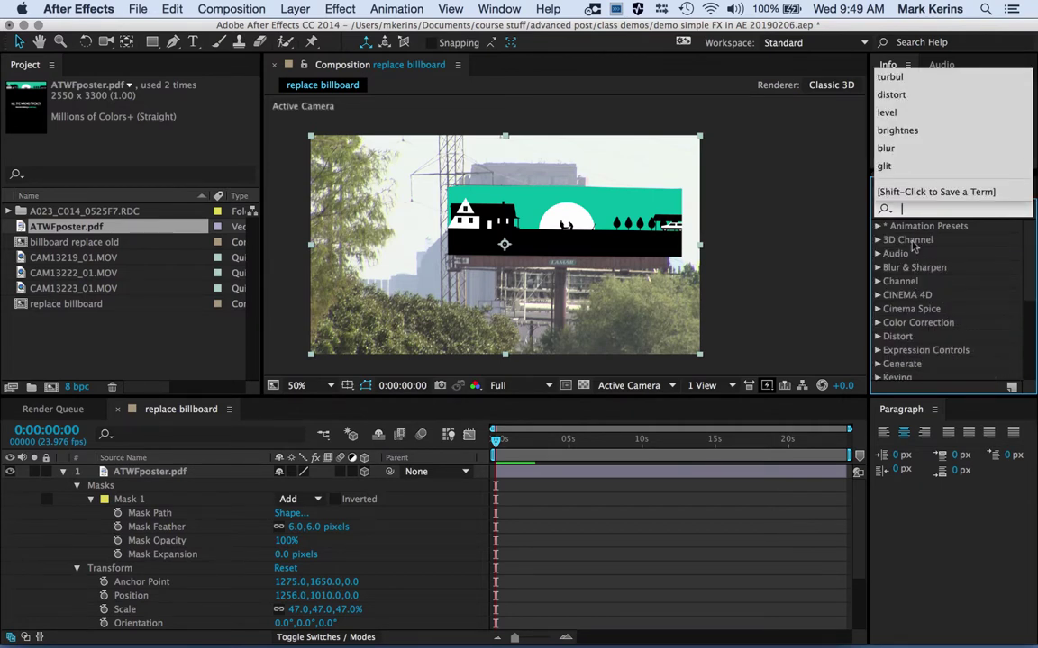
key("Escape")
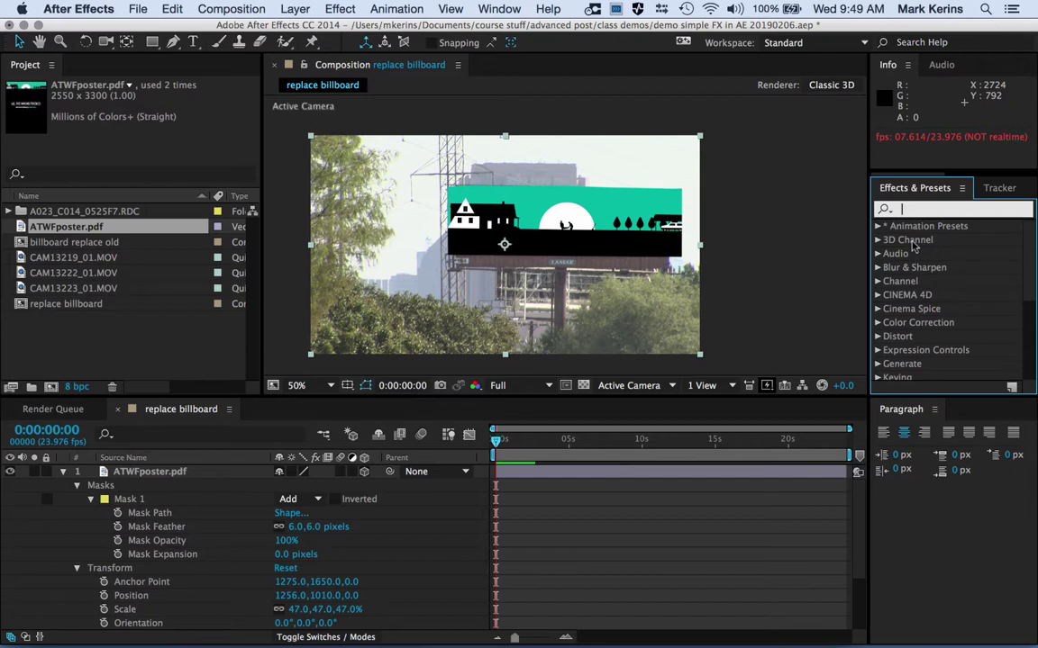
- Search for 'levels', pick Levels under Color Correction, and select the ATWFposter.pdf layer
type("levels")
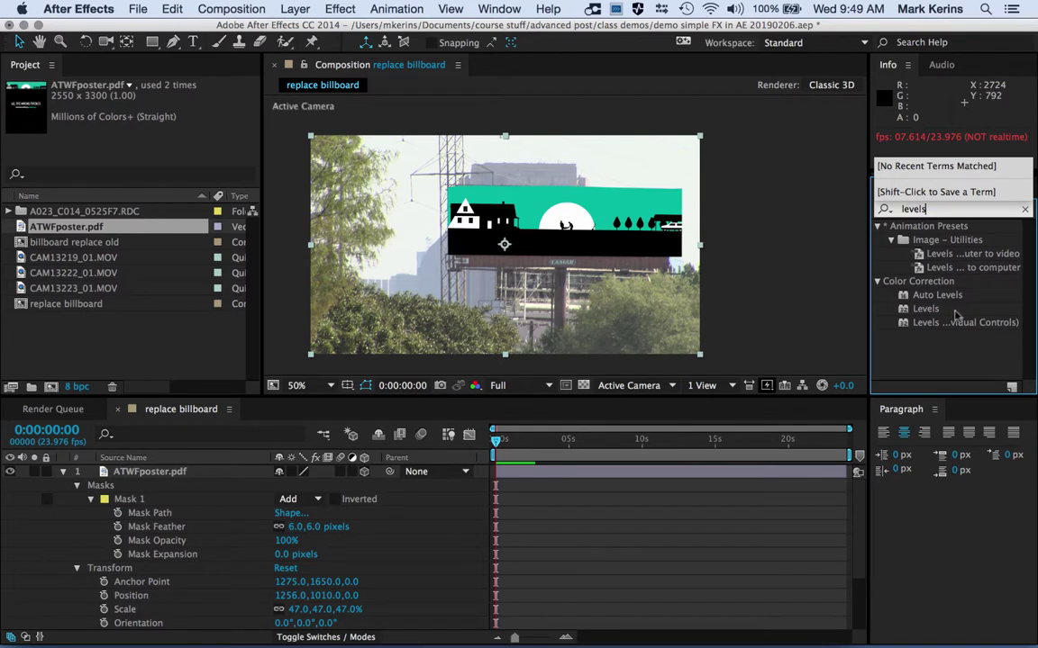
left_click(923, 311)
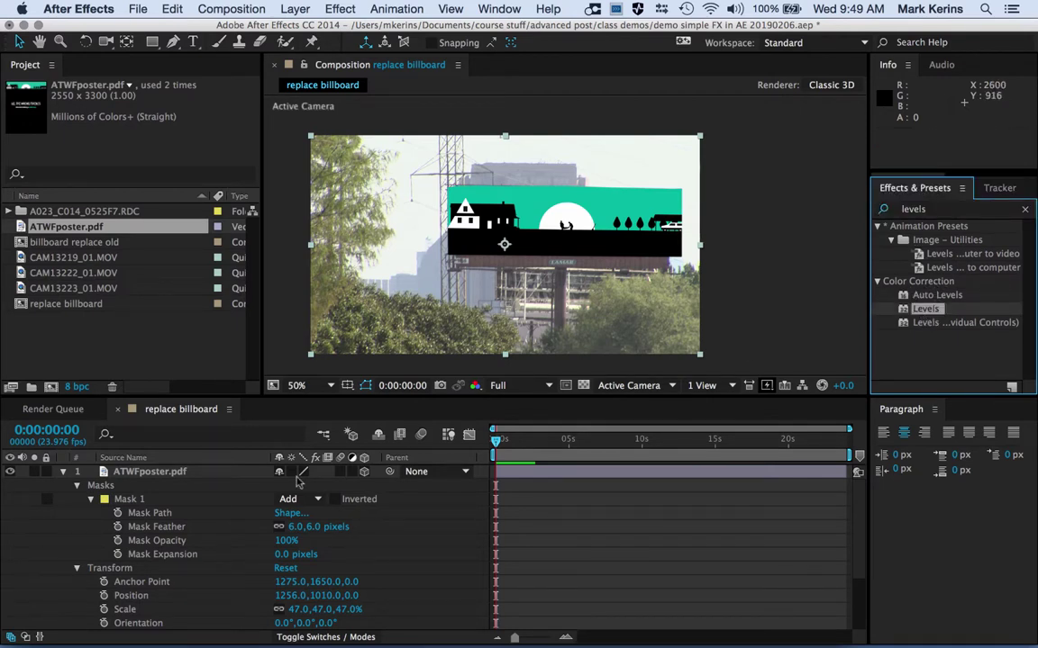
left_click(149, 472)
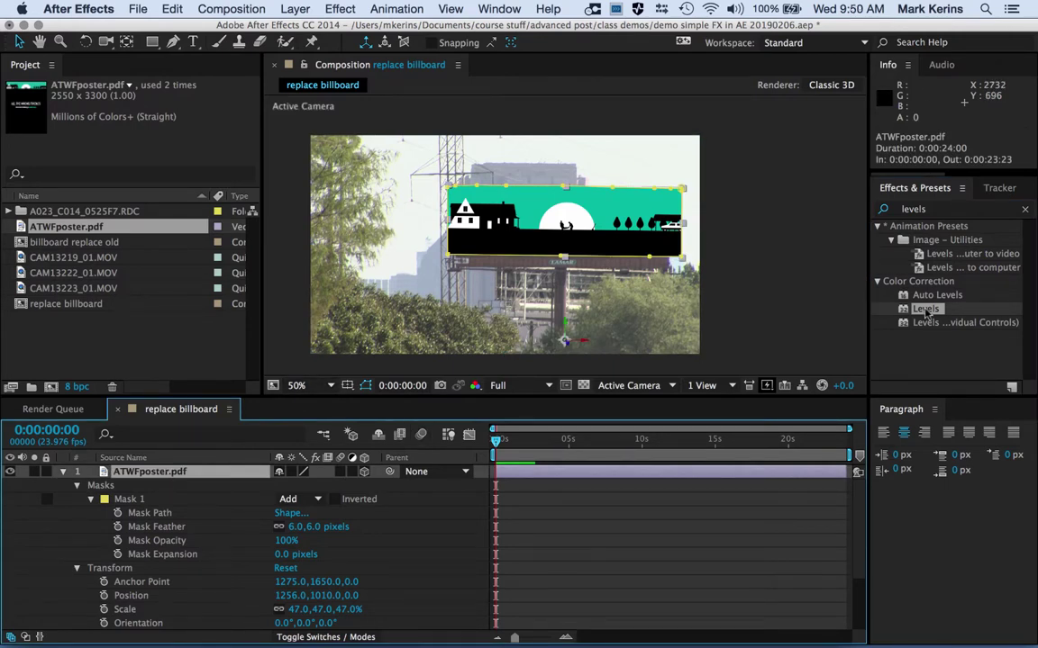
- Apply Levels to the ATWFposter.pdf layer and experiment with Output Black and Output White
double_click(925, 311)
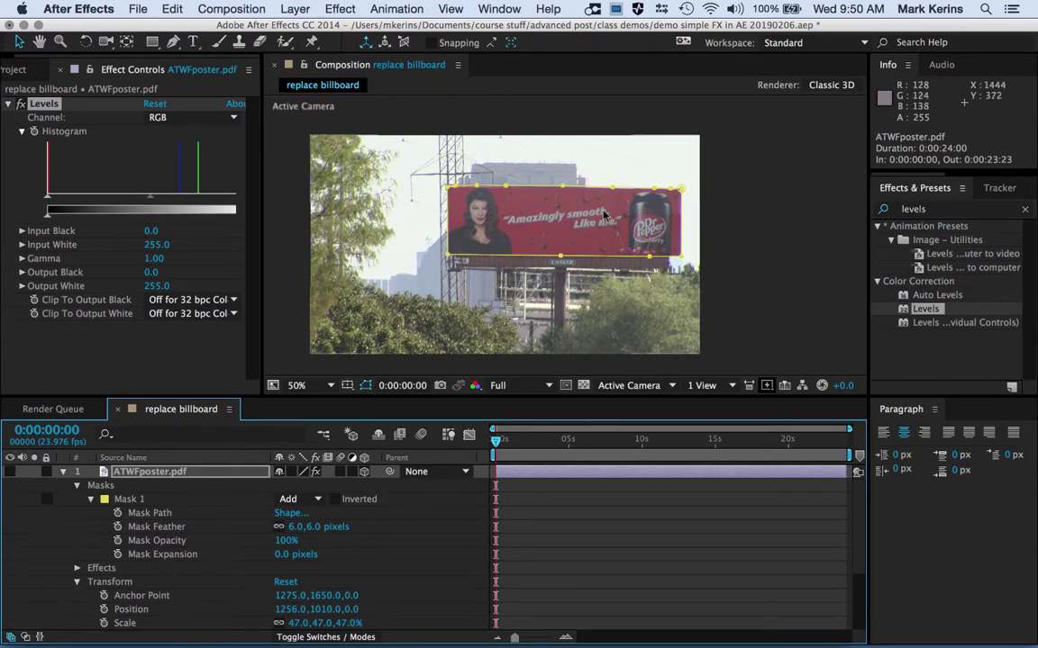
left_click(10, 472)
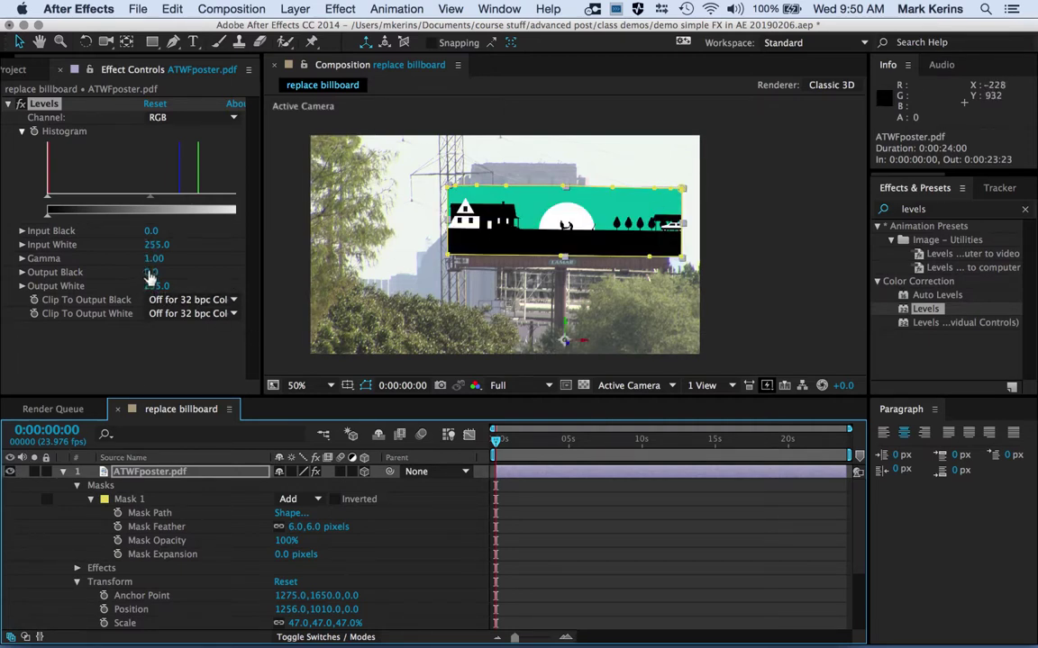
left_click_drag(149, 272, 181, 271)
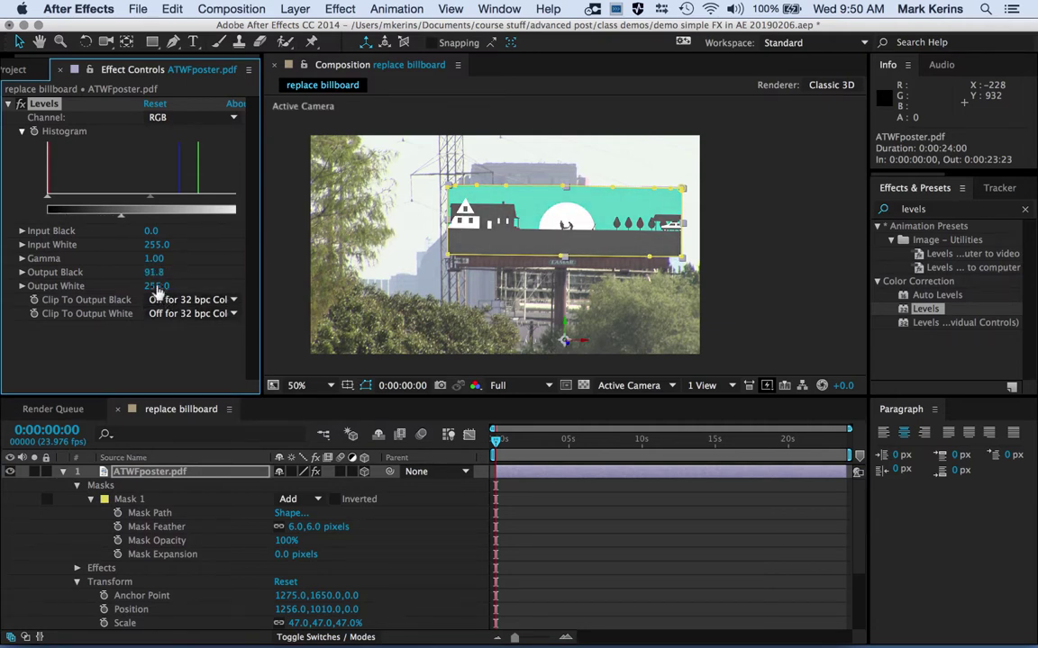
key("super+z")
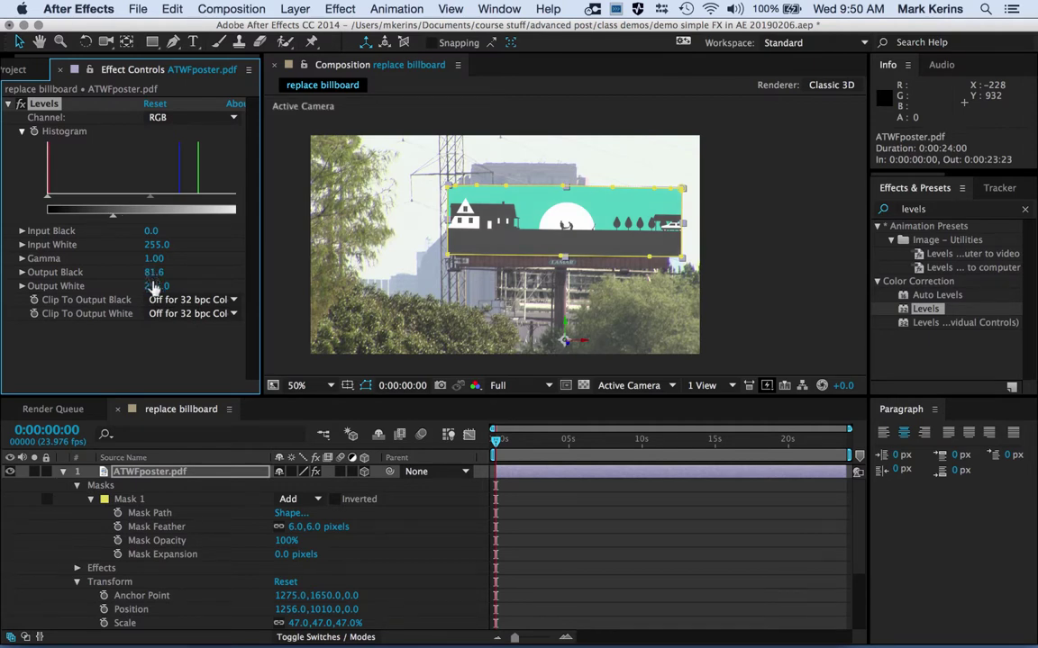
mouse_move(156, 287)
left_mouse_down()
mouse_move(126, 287)
mouse_move(157, 286)
left_mouse_up()
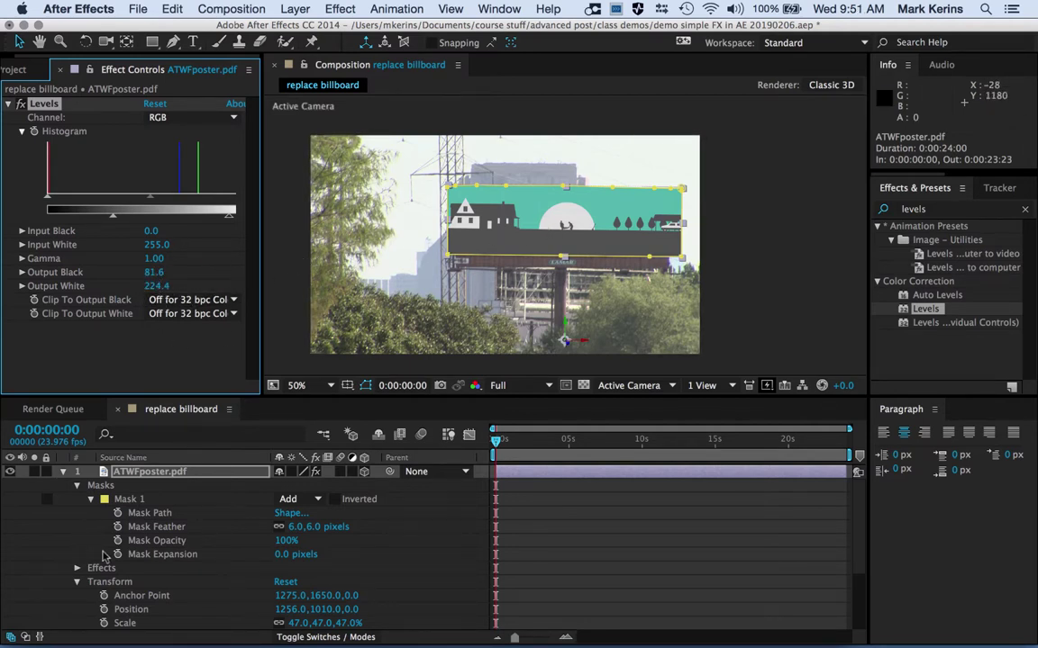
key("super+Down")
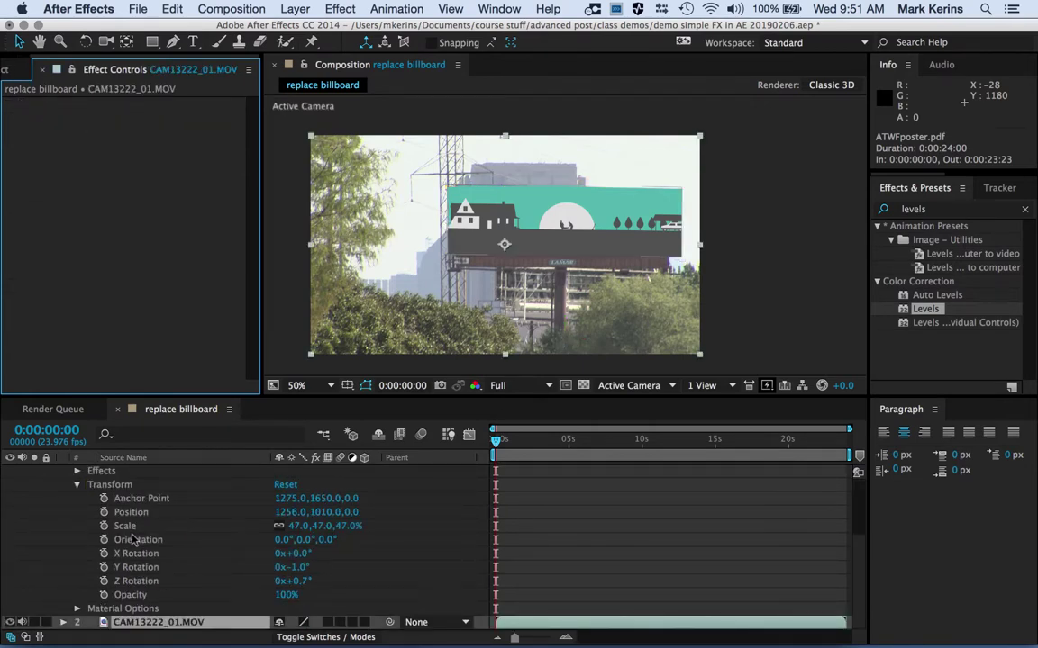
key("super+Up")
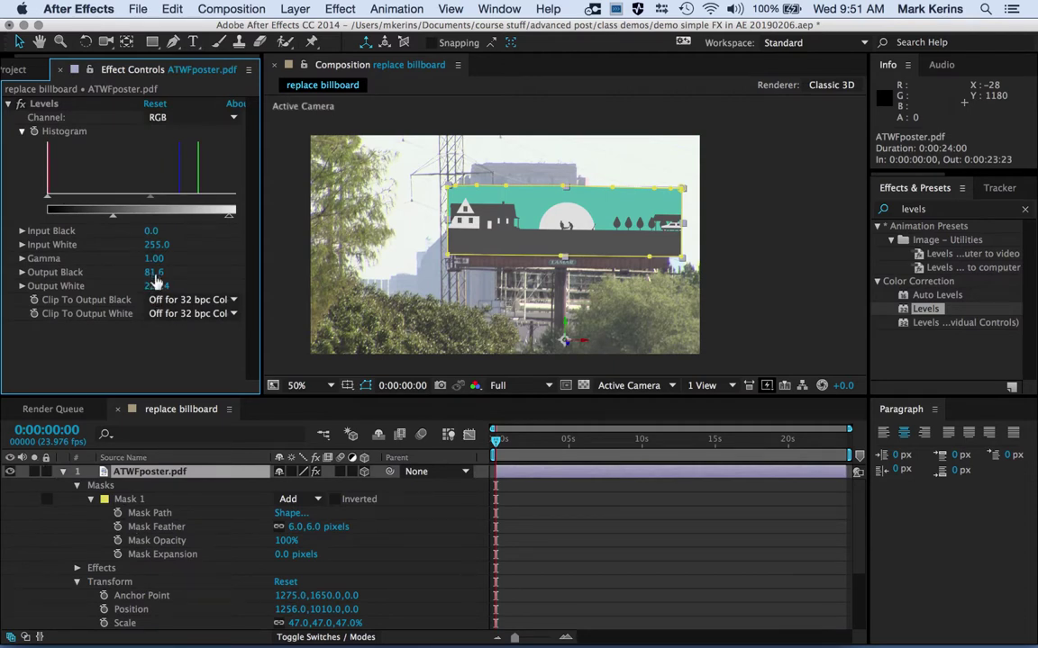
- Set Levels Output Black to 100 on the poster layer
left_click_drag(155, 272, 158, 271)
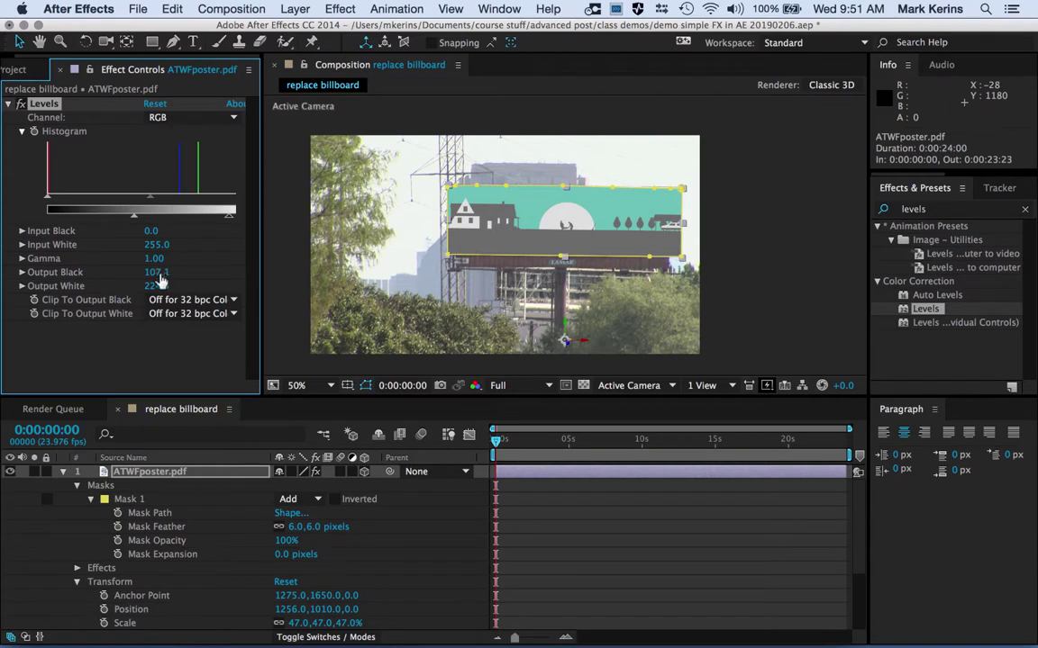
left_click(159, 272)
type("100")
key("Return")
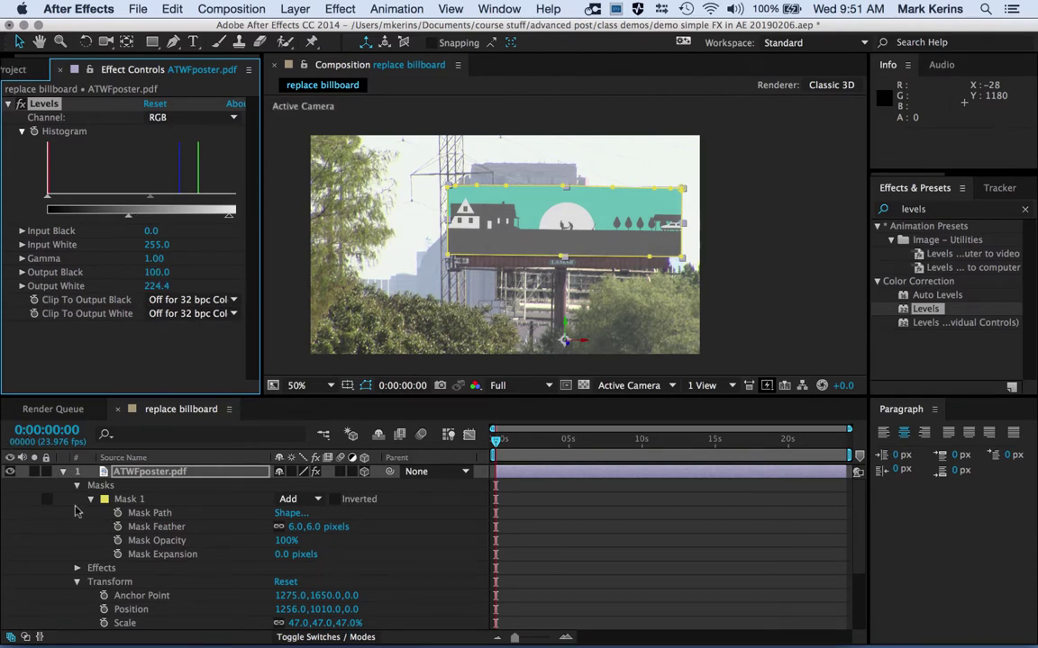
key("super+Down")
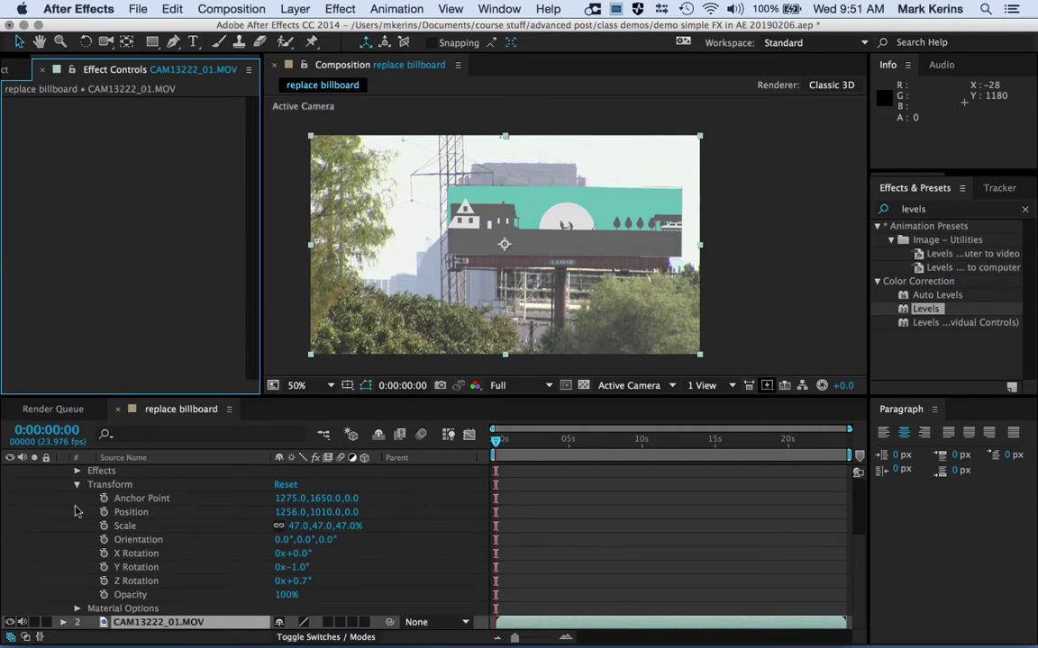
key("super+Up")
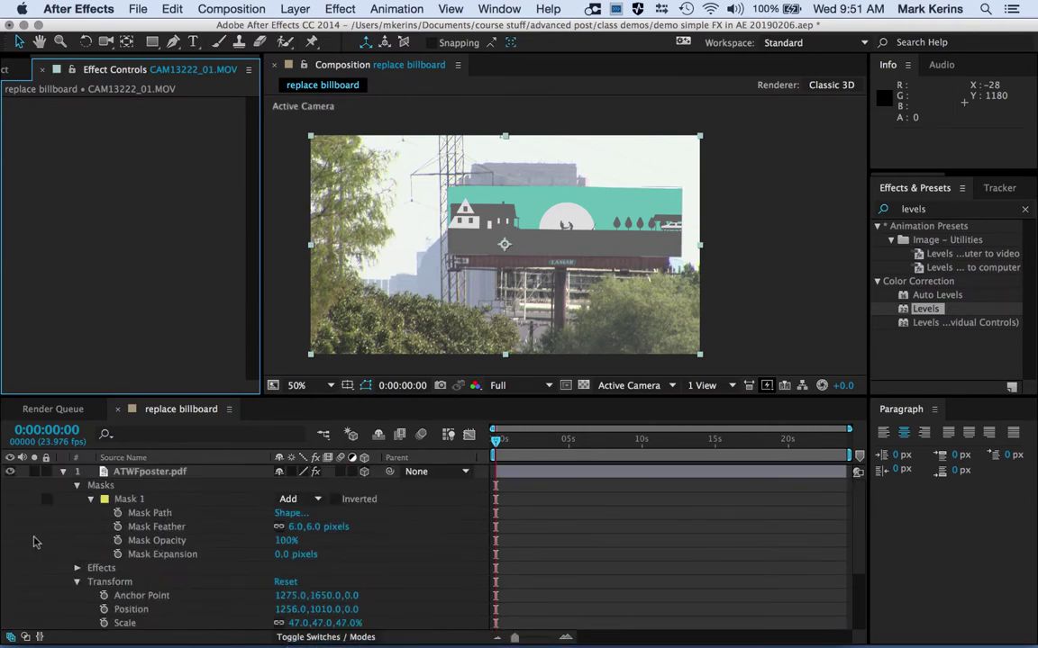
- Toggle the poster's visibility repeatedly to compare it against the billboard
left_click(10, 472)
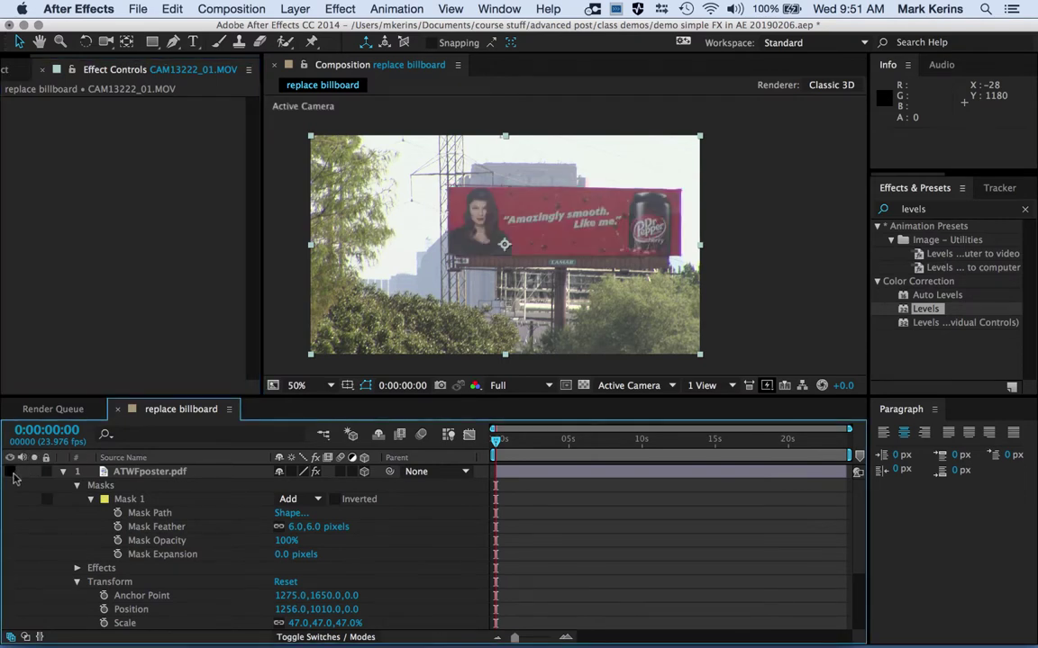
left_click(11, 472)
left_click(12, 474)
left_click(12, 475)
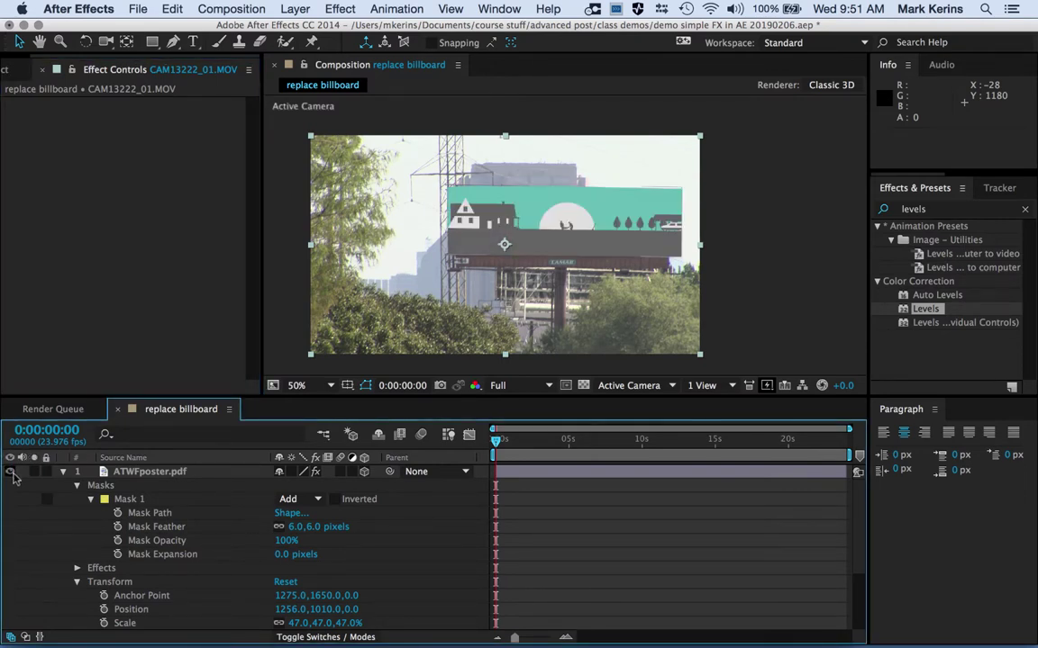
left_click(12, 475)
left_click(11, 474)
left_click(12, 473)
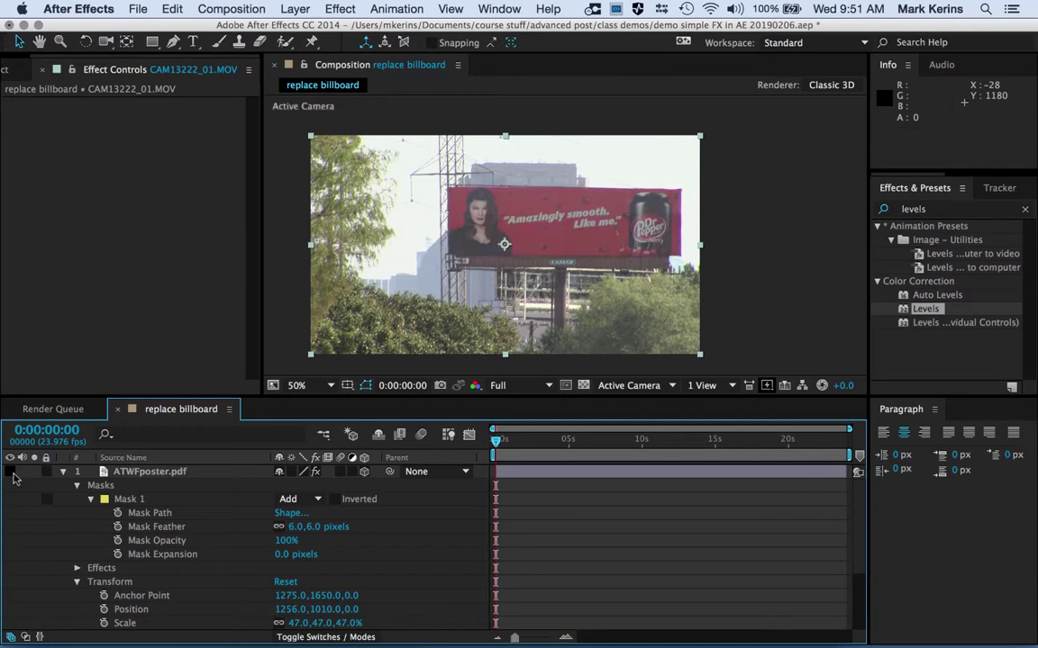
left_click(11, 474)
left_click(12, 473)
left_click(12, 474)
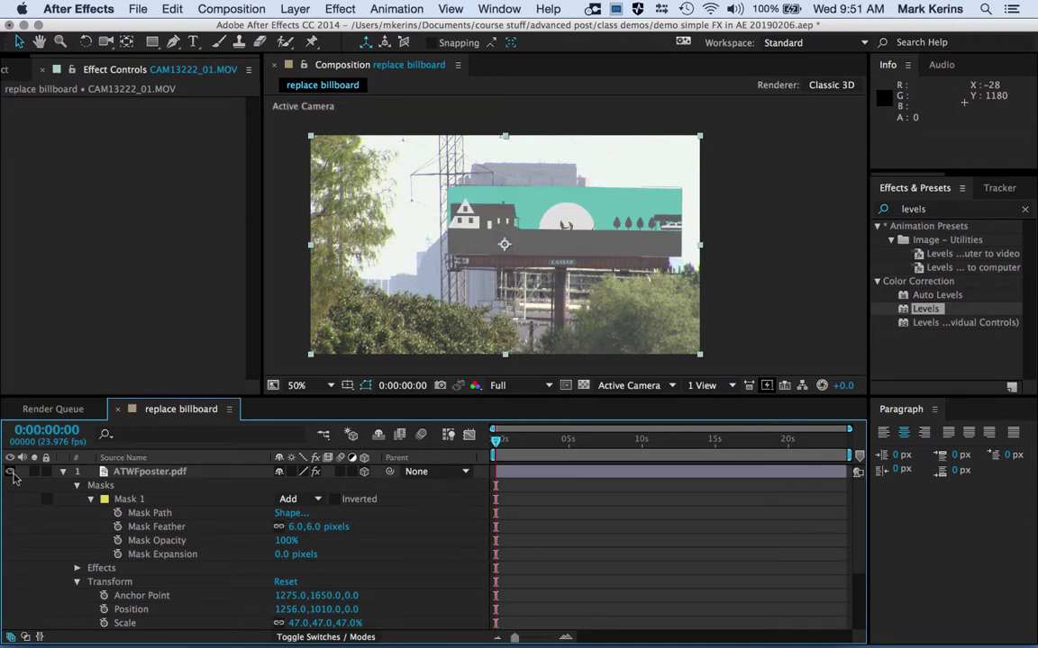
- Set Levels Output Black to 90 and Output White to 200
left_click(110, 471)
left_click(157, 272)
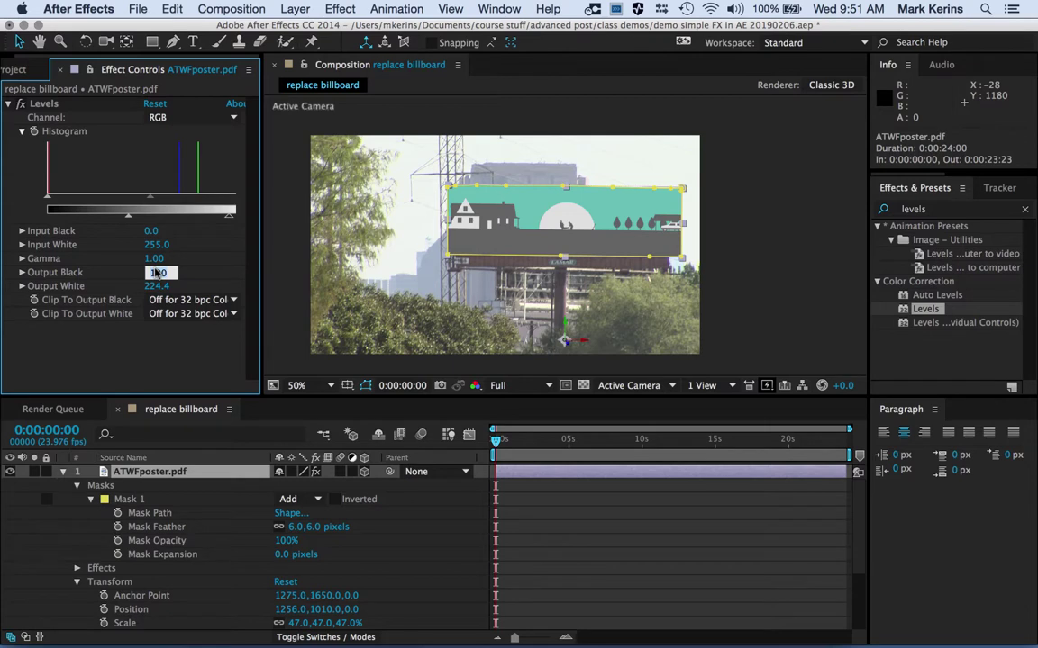
type("90")
key("Return")
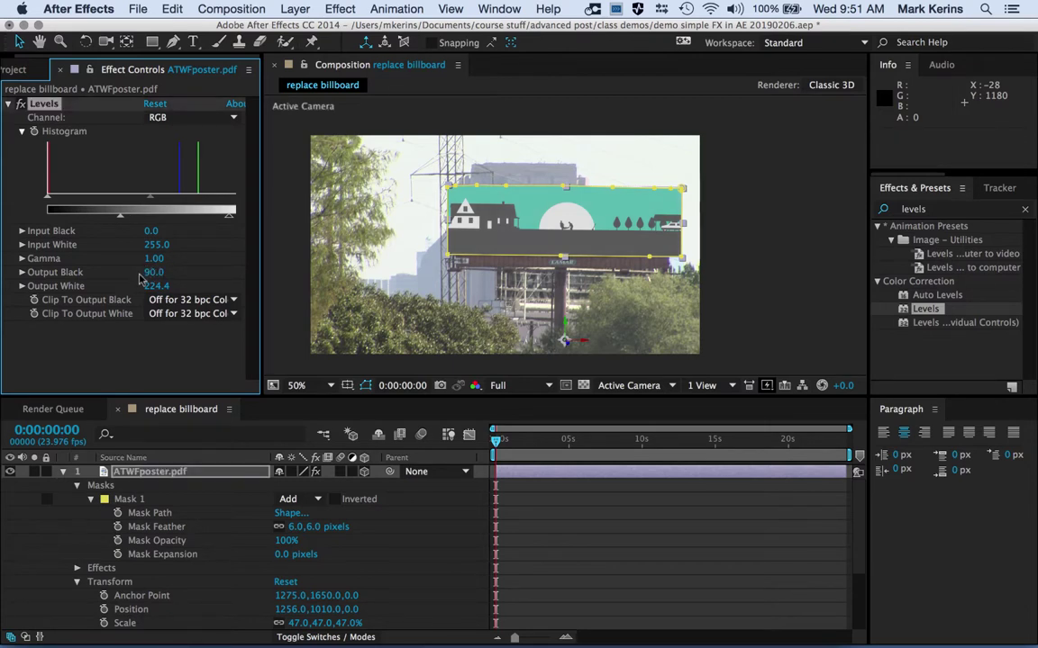
left_click(155, 285)
type("200")
key("Return")
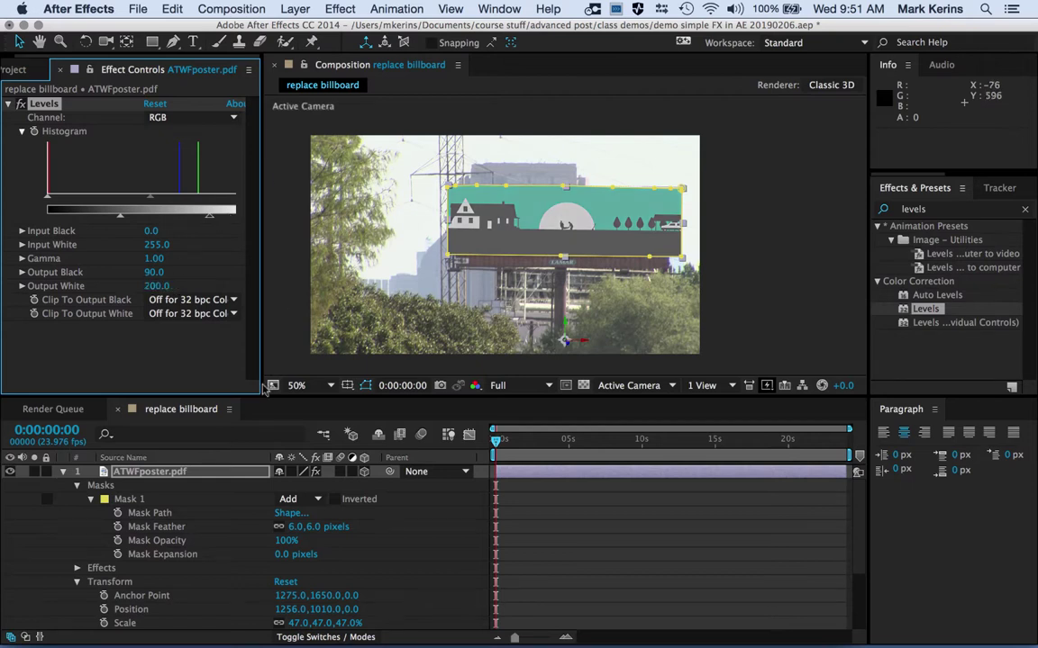
- Flip the colour-matched poster on and off to check the match, leaving it visible
left_click(10, 472)
left_click(10, 472)
left_click(10, 472)
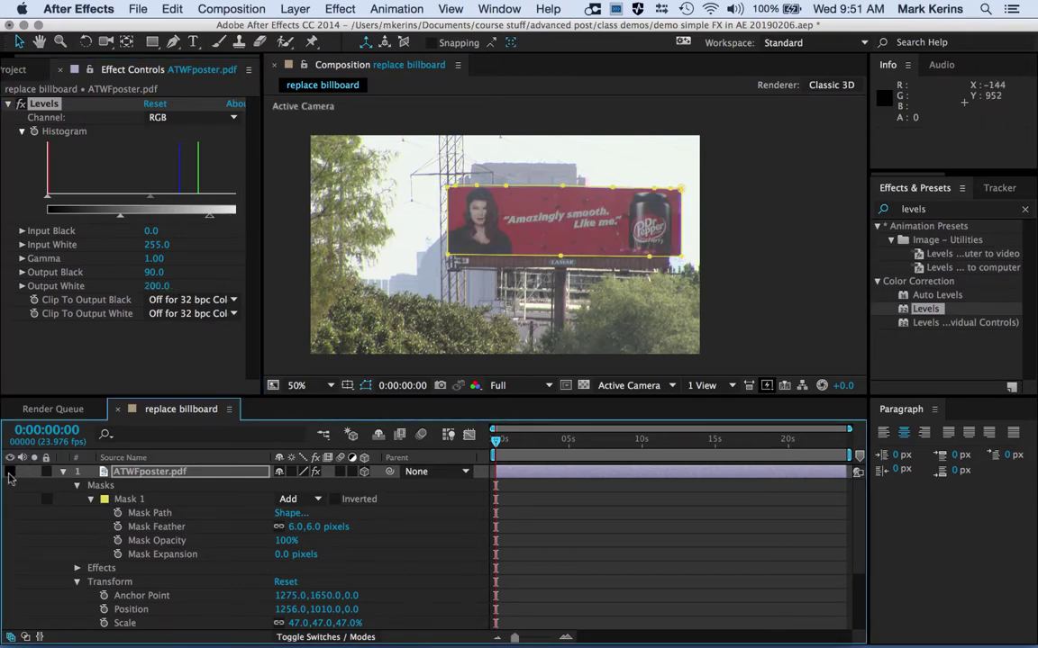
left_click(10, 472)
left_click(10, 472)
left_click(9, 471)
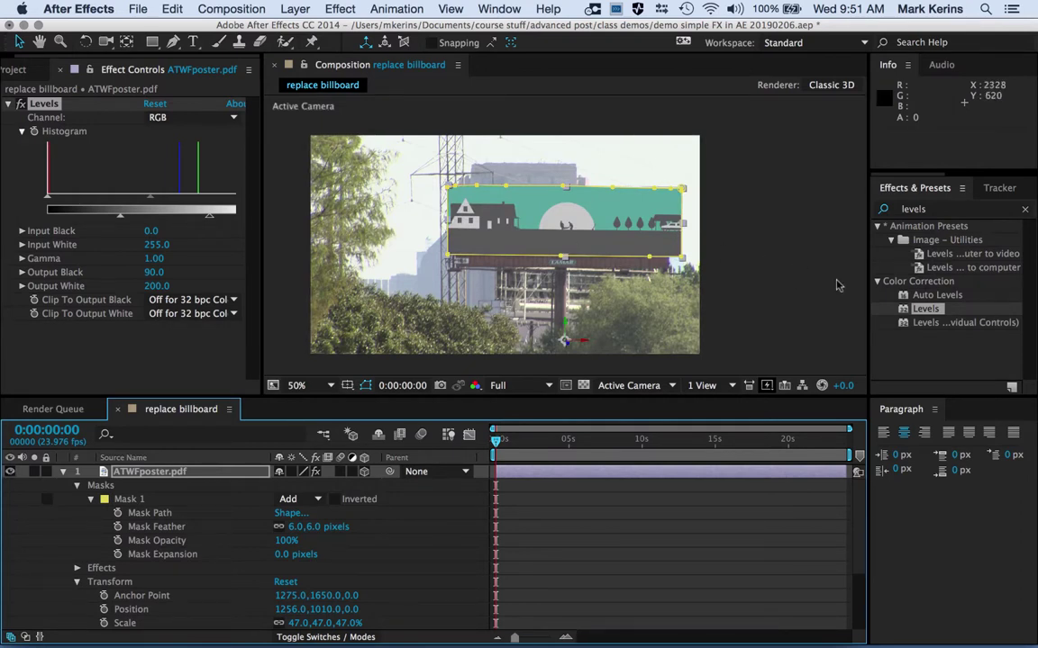
- Replace the 'levels' search with 'blur' and scroll to the Blur & Sharpen effects
left_click(1023, 210)
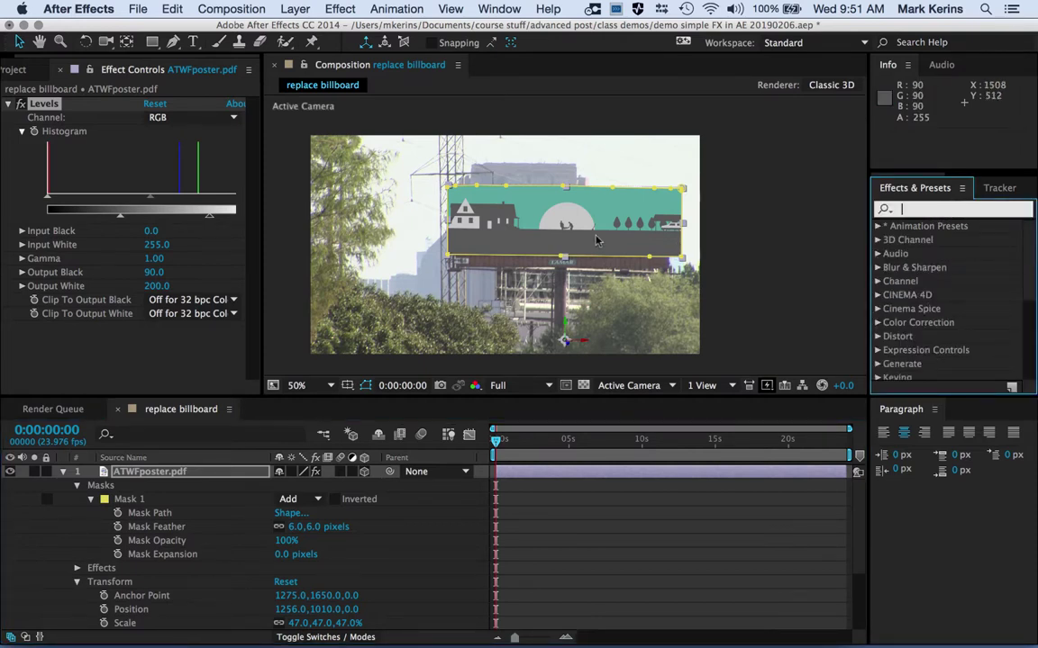
scroll(563, 225, "up", 4)
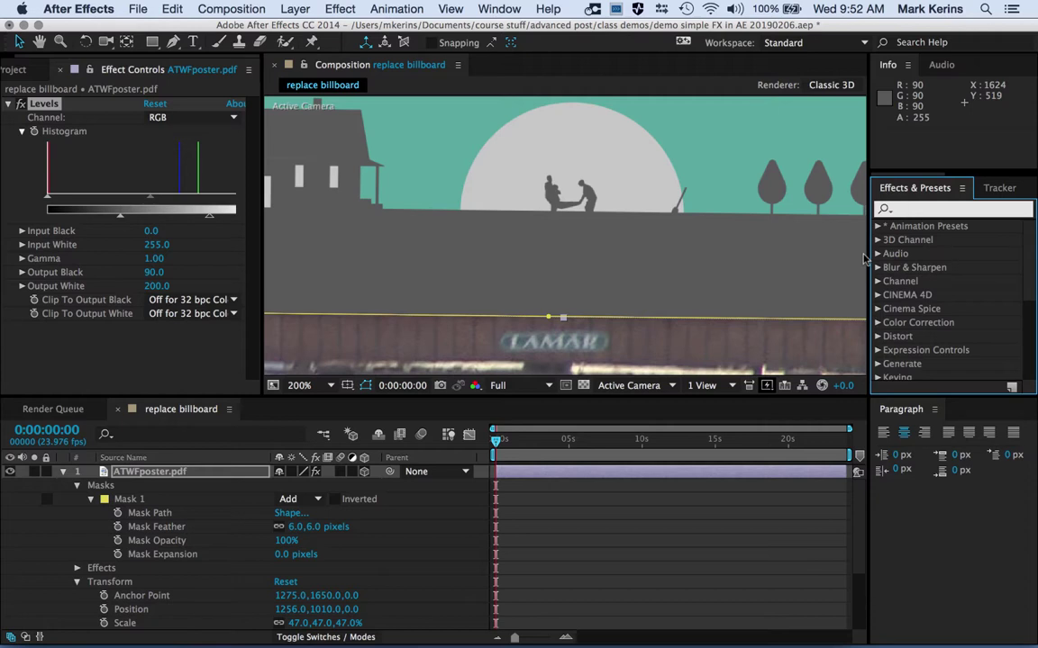
left_click(937, 209)
type("blur")
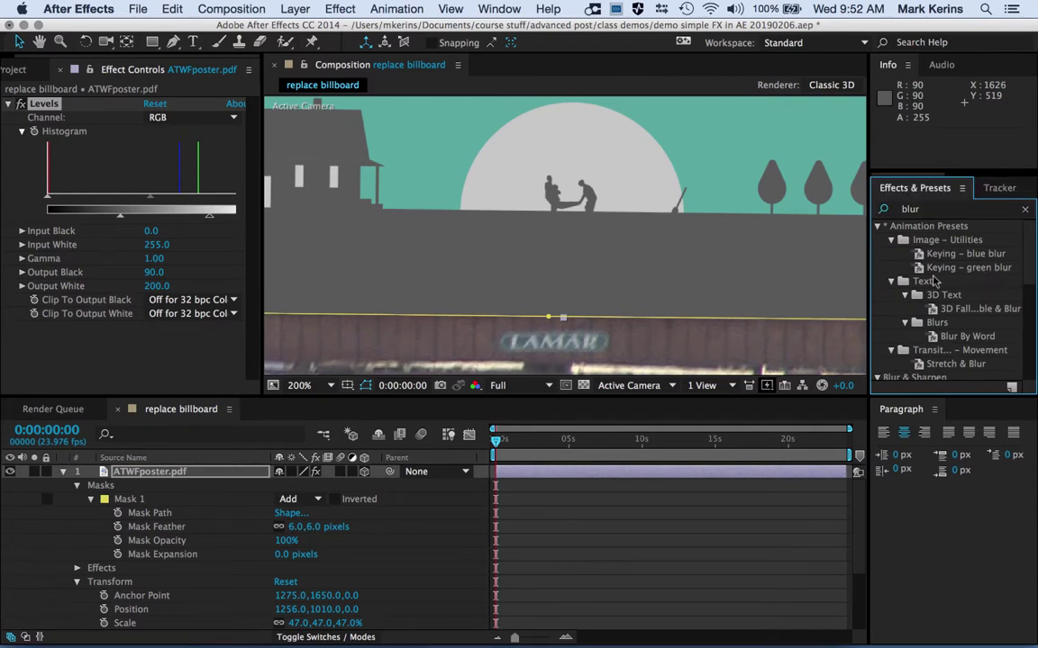
scroll(935, 283, "down", 5)
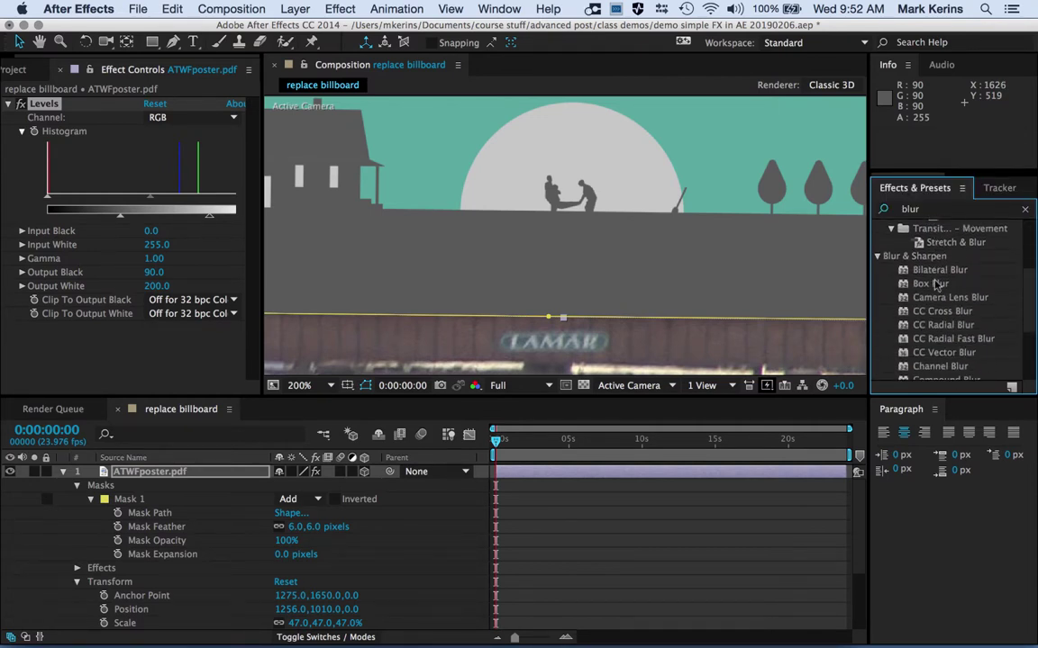
scroll(907, 257, "down", 3)
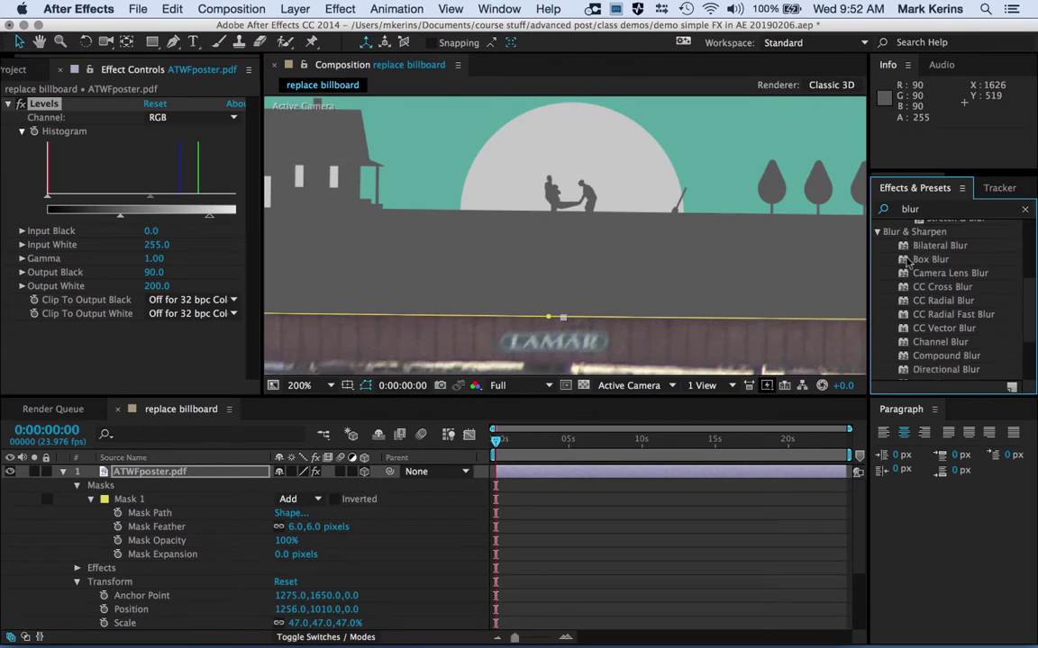
scroll(908, 261, "up", 2)
- Apply Camera Lens Blur to the poster, collapse Levels, and set Blur Radius to 7
double_click(936, 273)
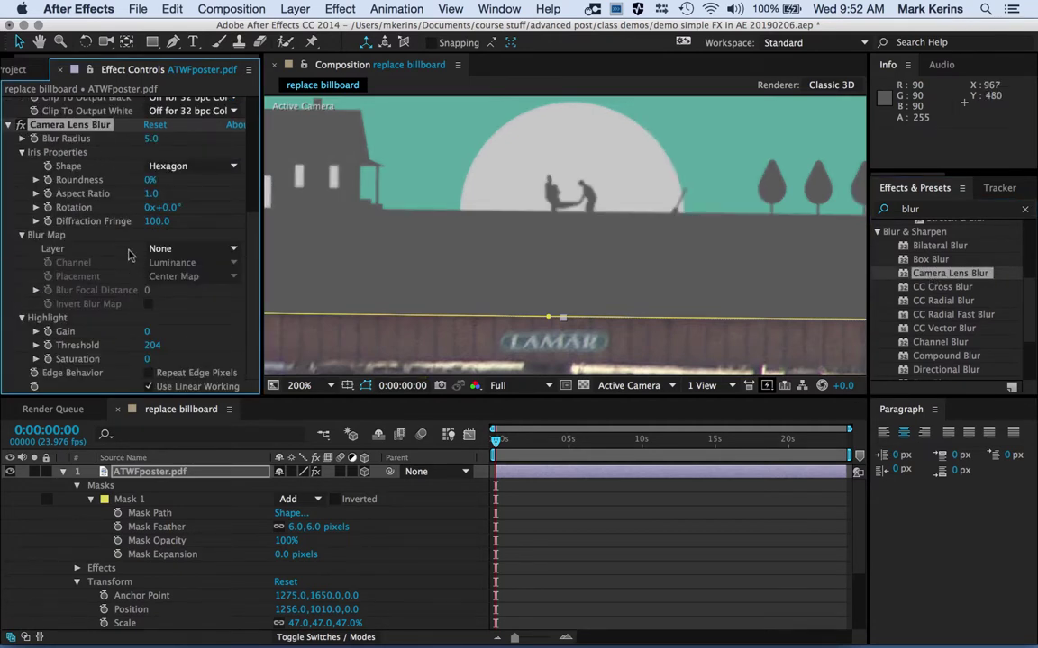
scroll(128, 256, "up", 5)
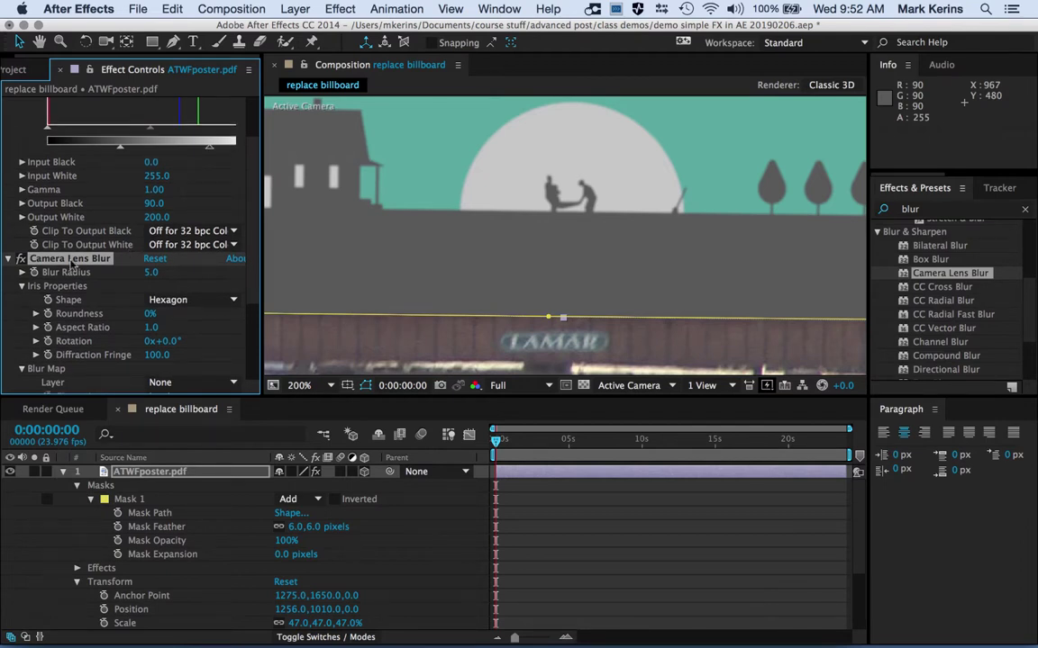
scroll(72, 263, "up", 3)
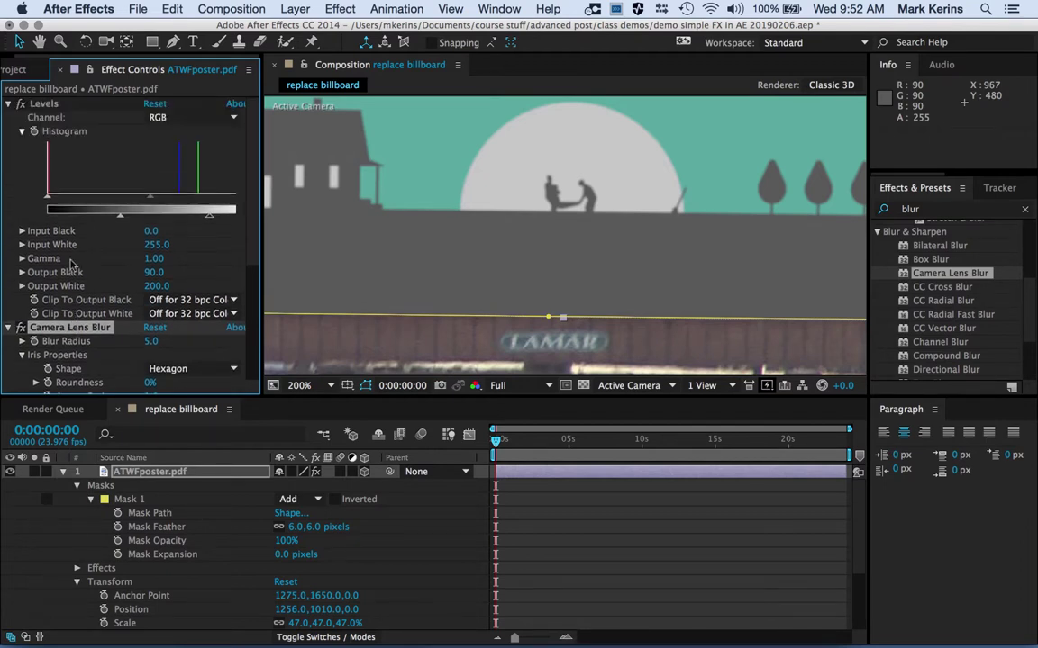
left_click(9, 105)
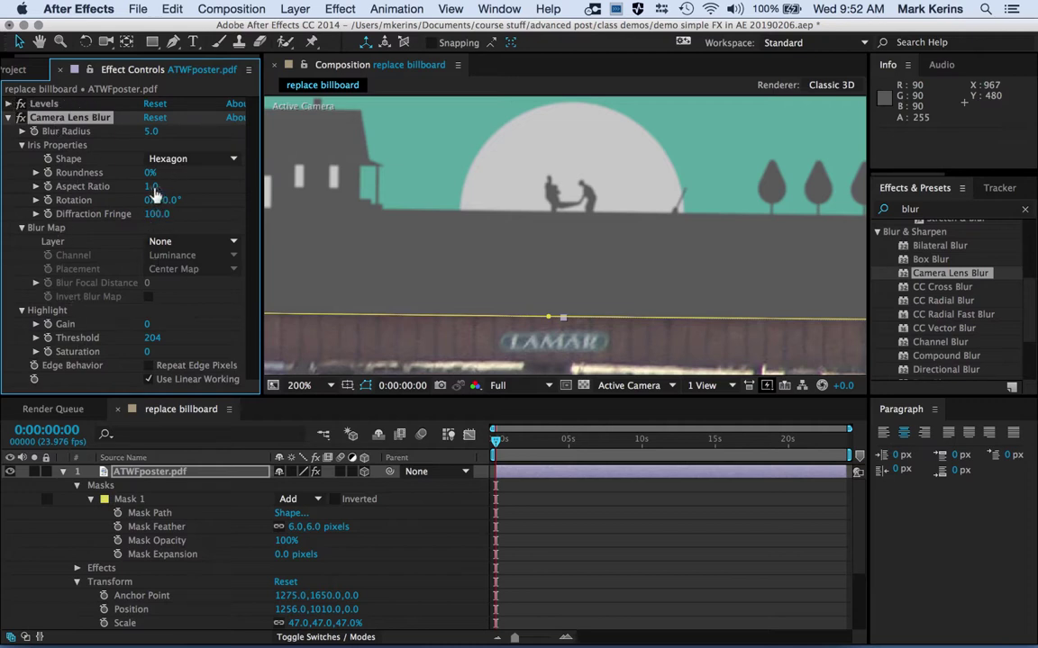
left_click(153, 132)
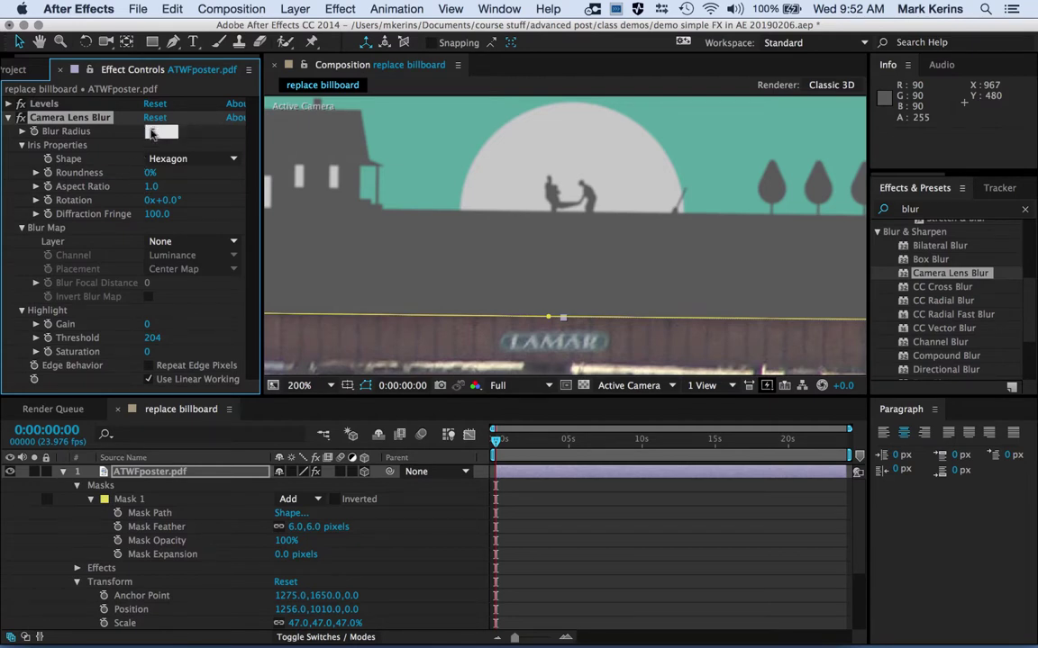
type("7")
key("Return")
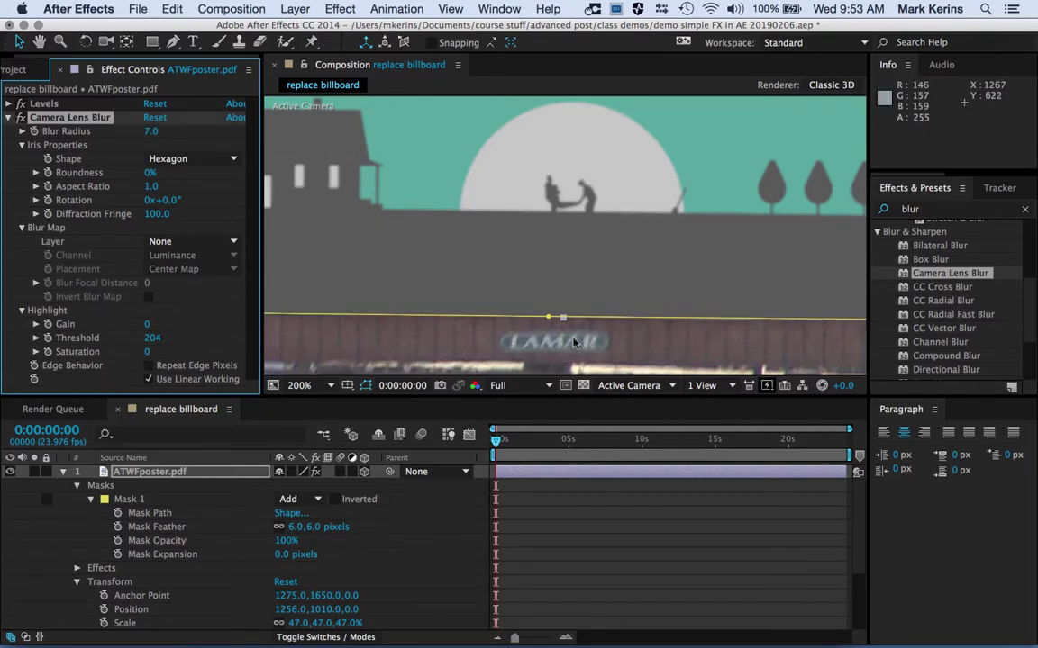
- Compare with the blur toggled off, then lower Blur Radius to 6.2
left_click(20, 118)
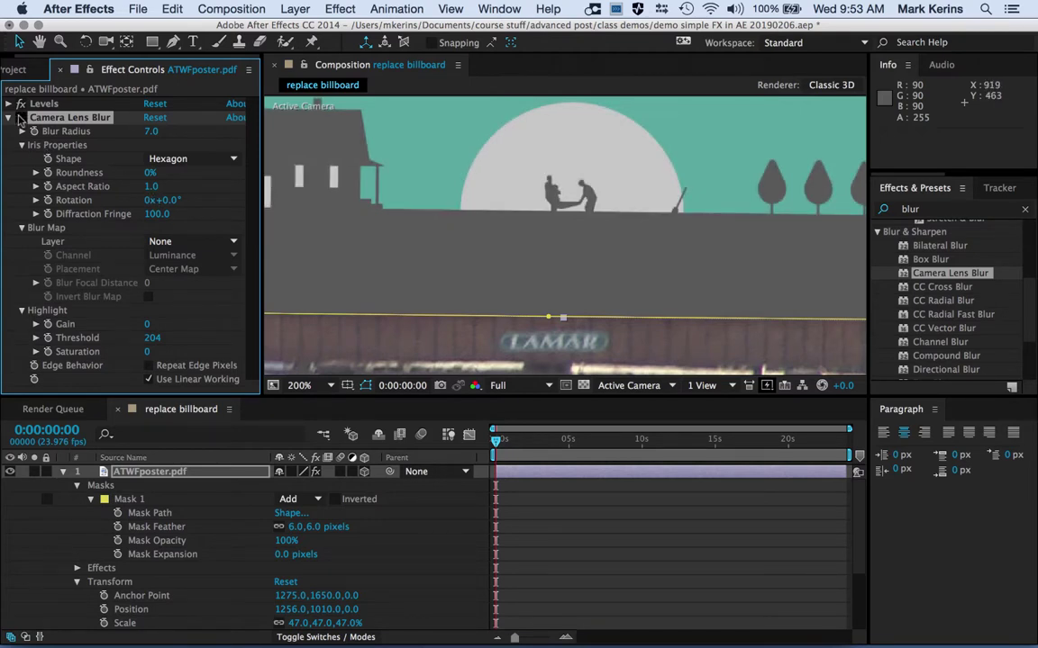
left_click(19, 118)
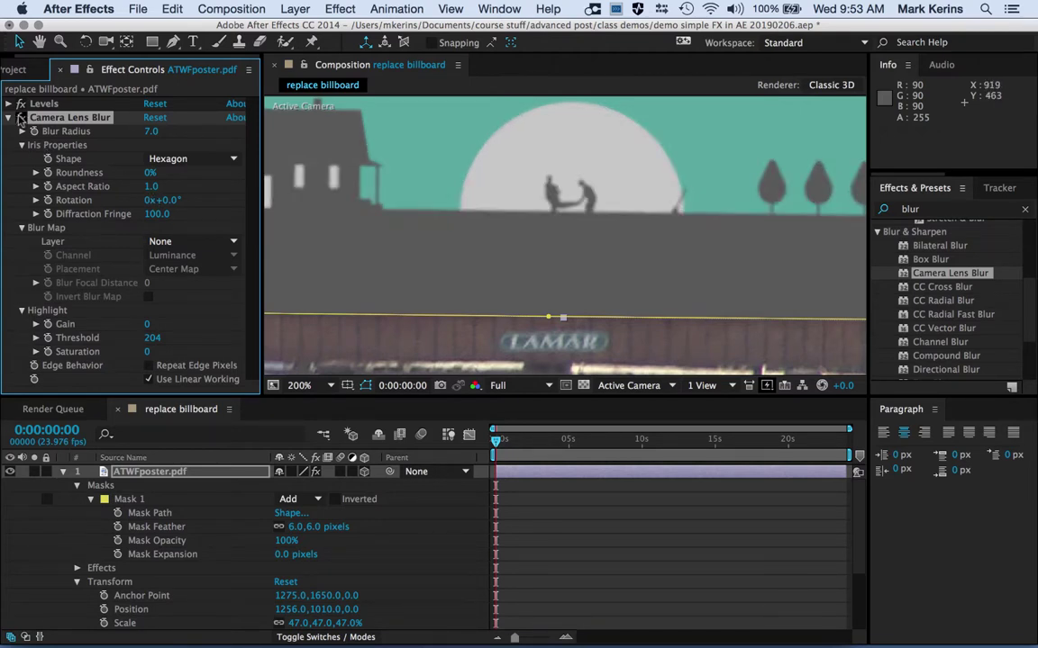
scroll(415, 262, "down", 2)
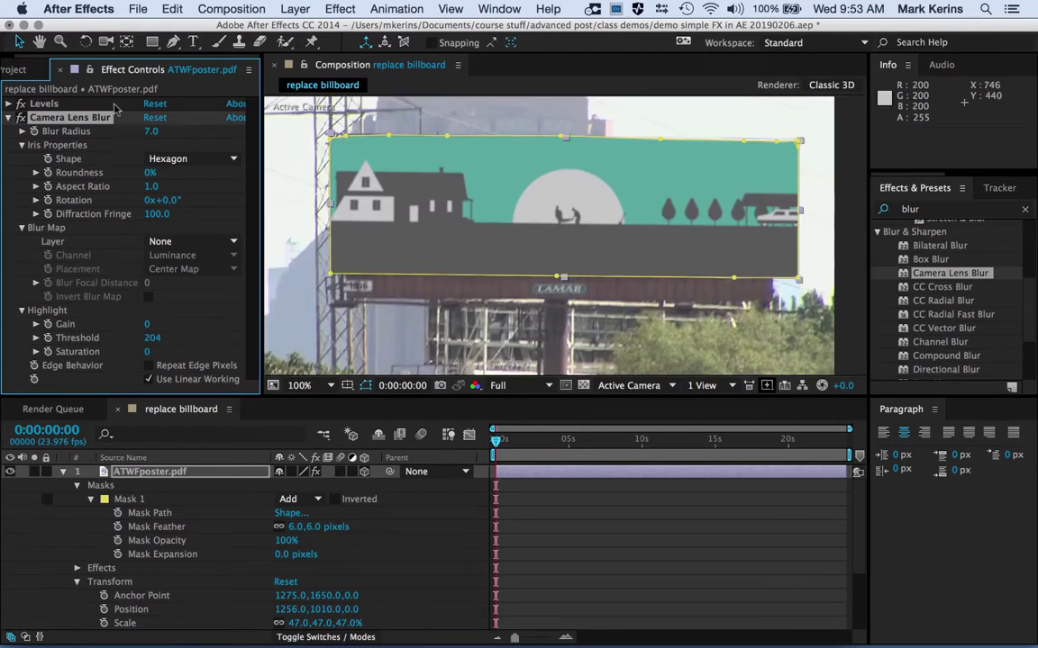
left_click(152, 132)
type("6.2")
key("Return")
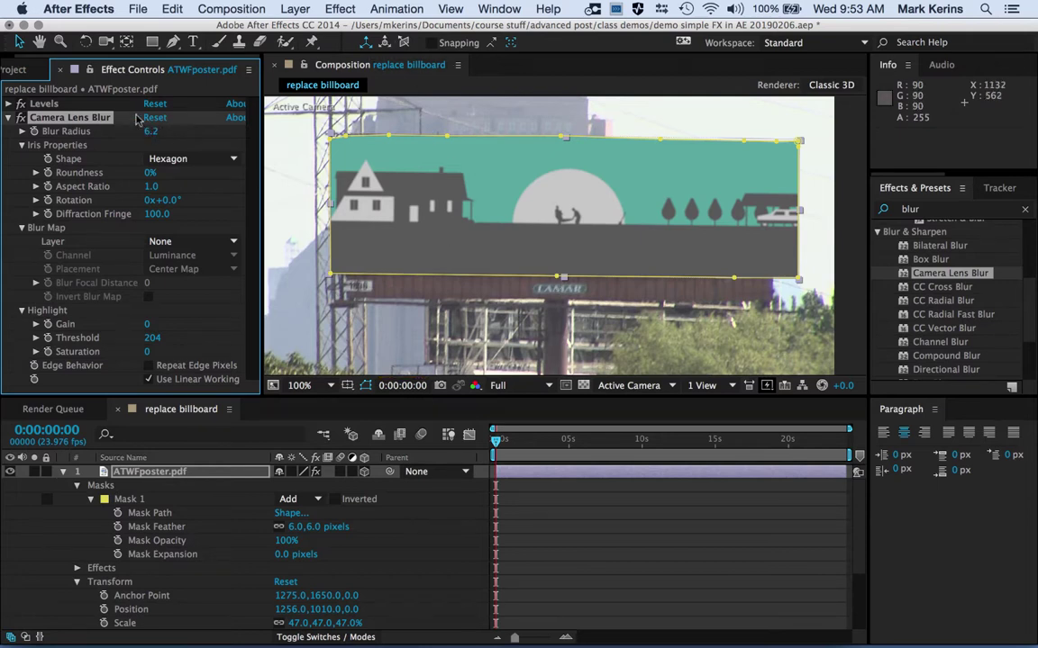
left_click(20, 117)
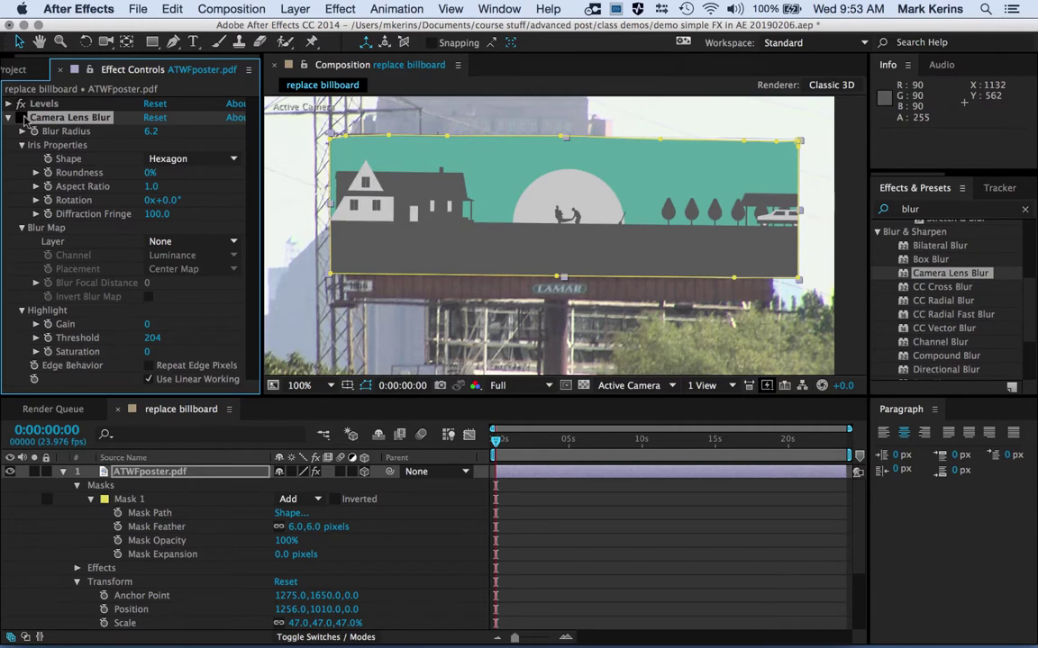
- Re-enable Camera Lens Blur and play back the composition to preview it
left_click(20, 118)
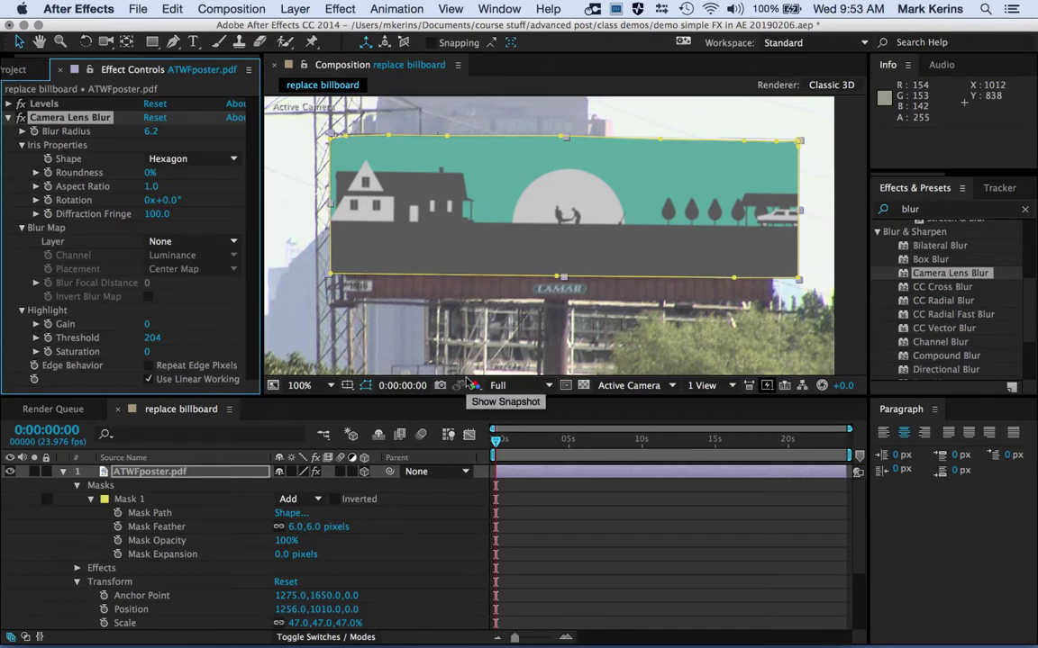
key("space")
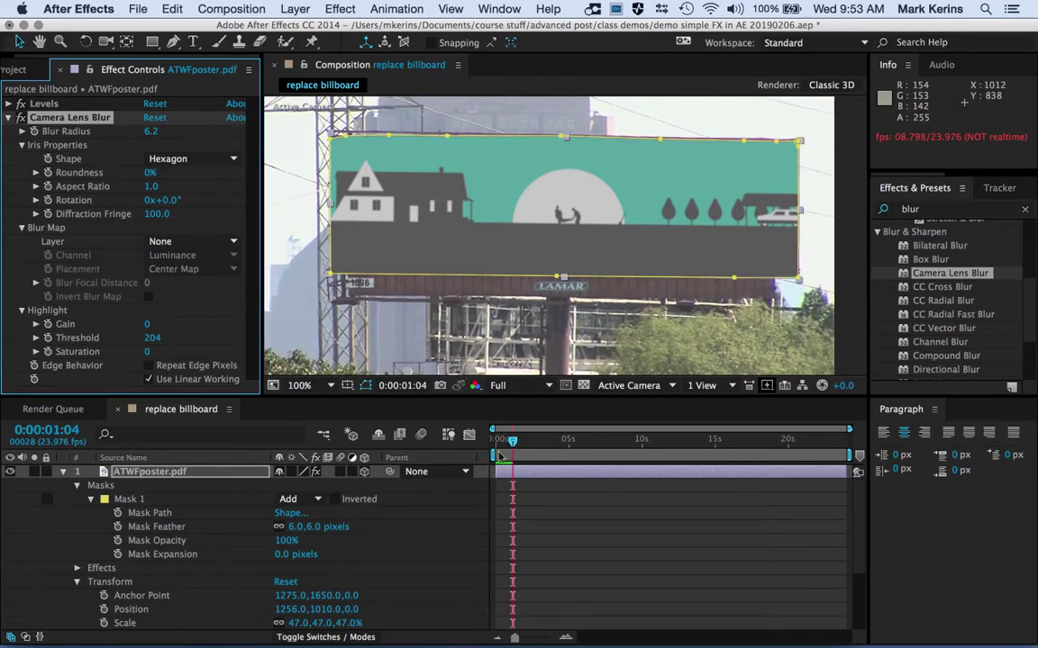
key("space")
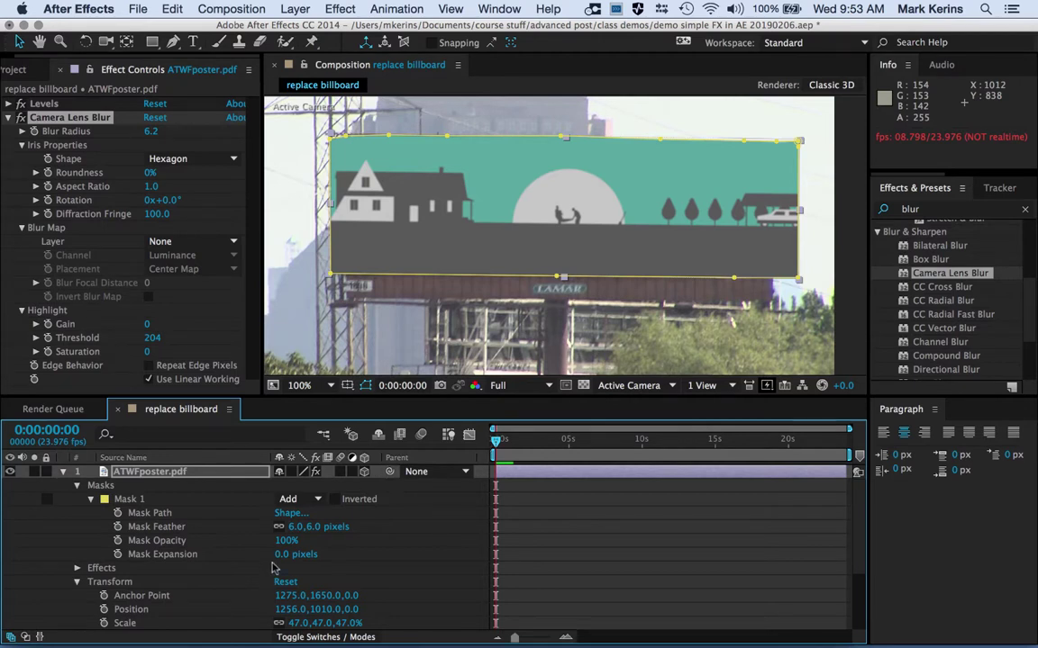
- Select the CAM13222_01.MOV footage layer and hide the ATWFposter.pdf layer
scroll(183, 586, "down", 4)
left_click(177, 622)
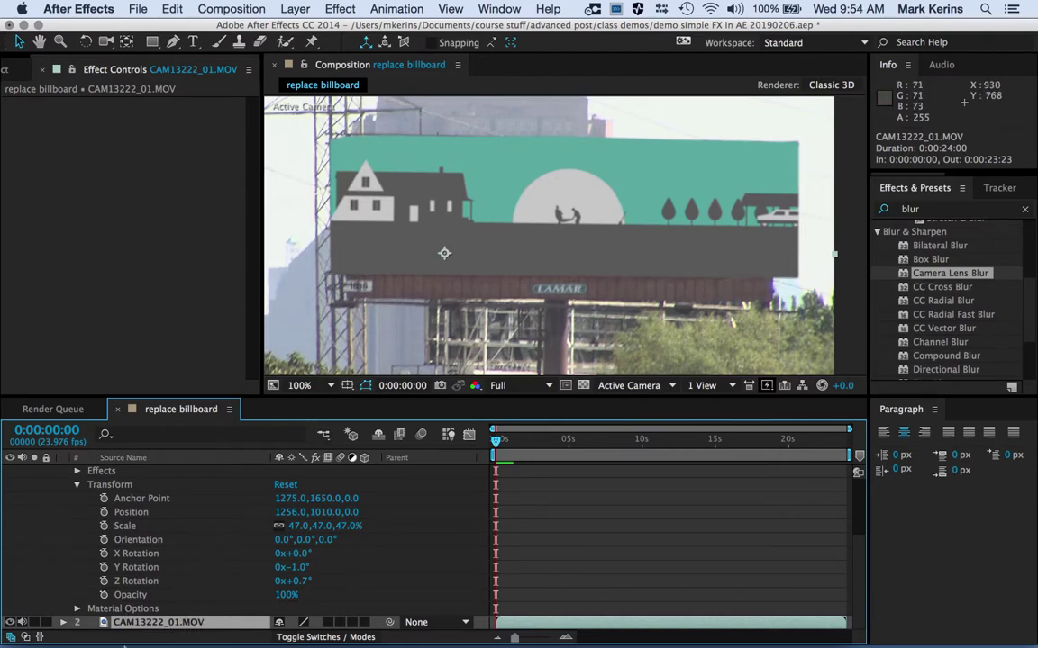
scroll(185, 617, "up", 3)
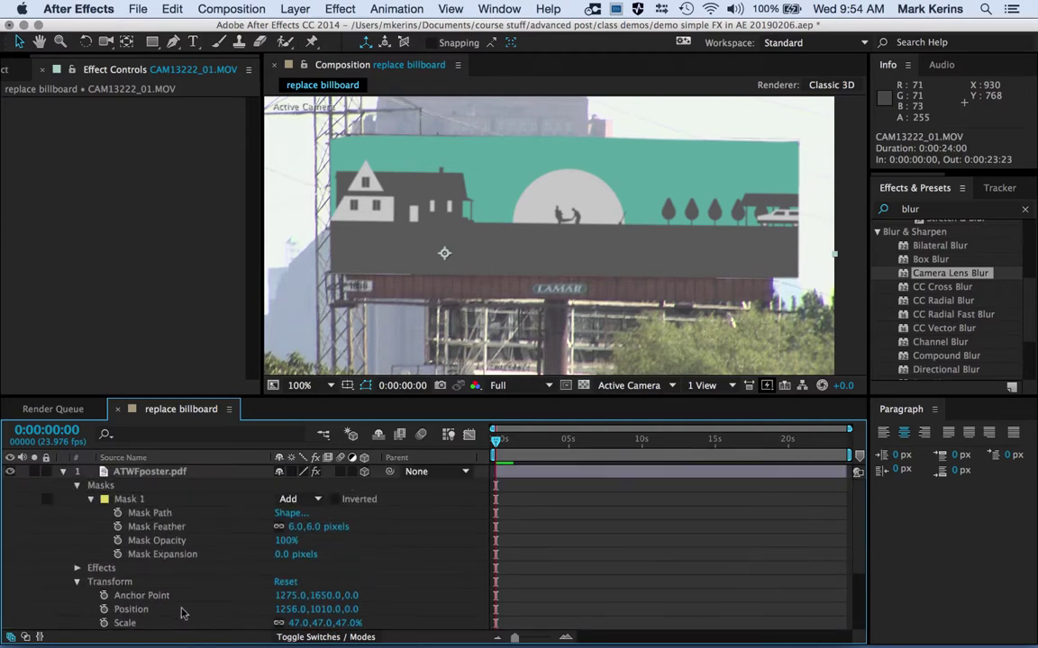
left_click(10, 472)
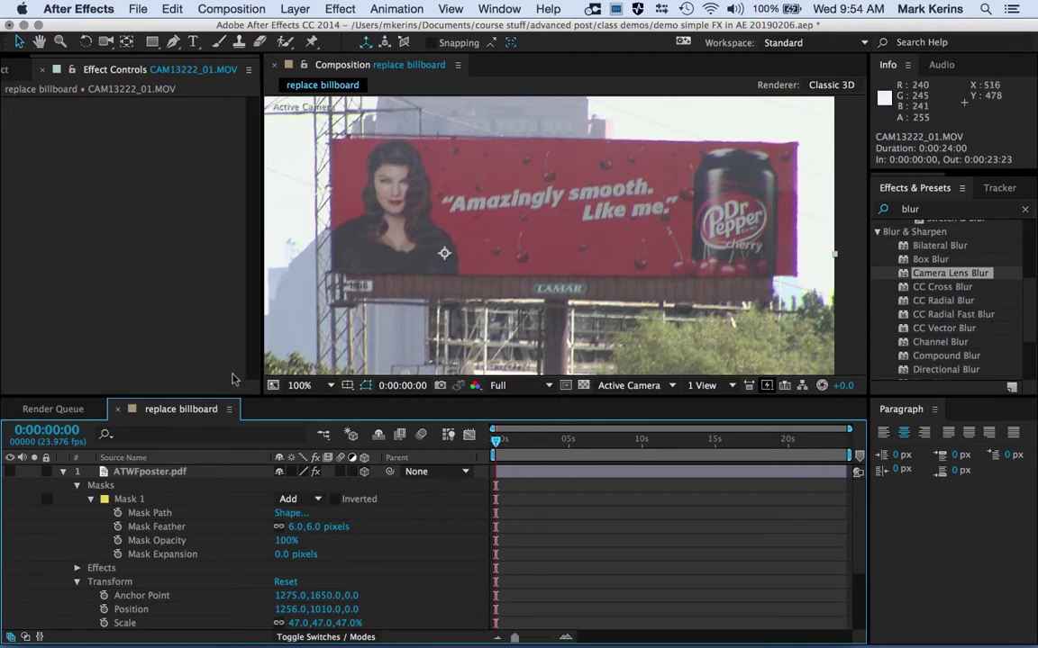
left_click(390, 7)
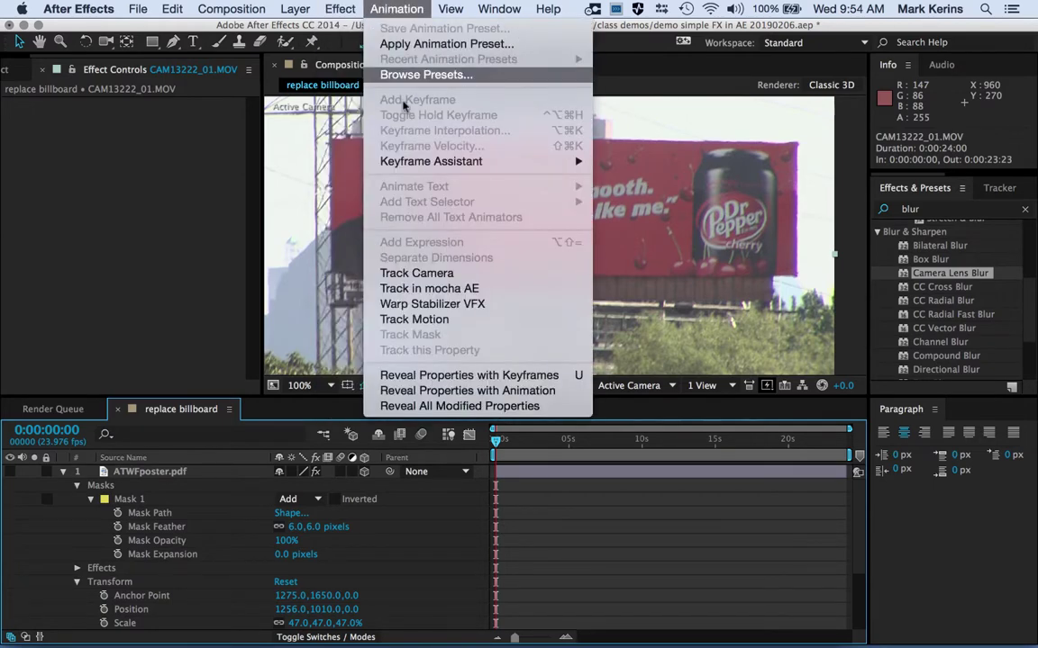
- Start Track Motion on CAM13222_01.MOV and move Track Point 1 onto the billboard's right edge
left_click(425, 320)
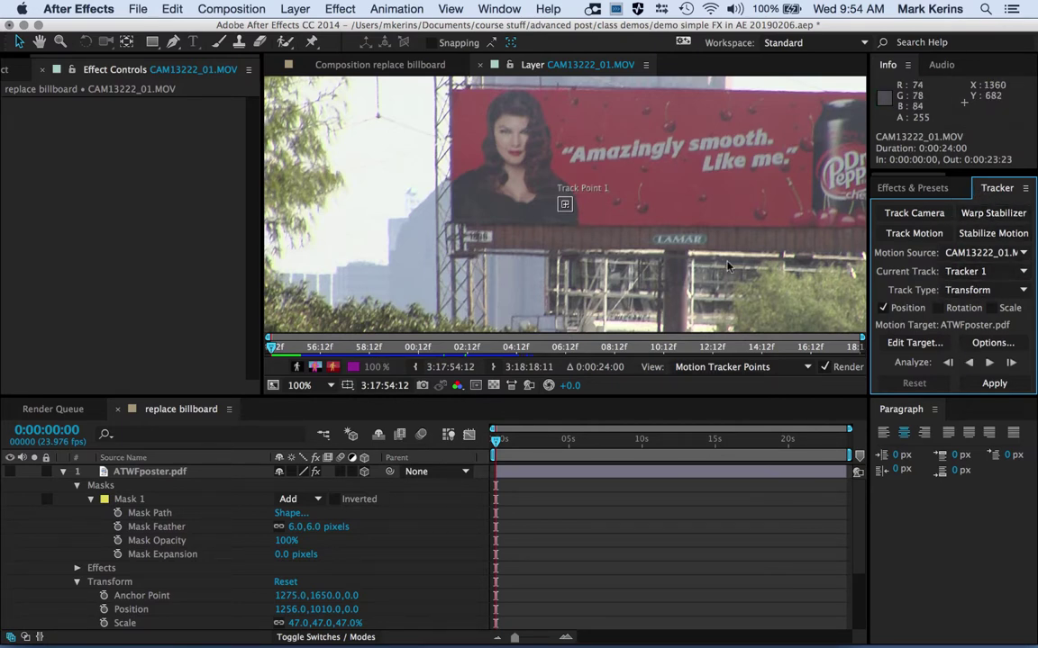
left_click(565, 206)
left_click_drag(588, 221, 823, 231)
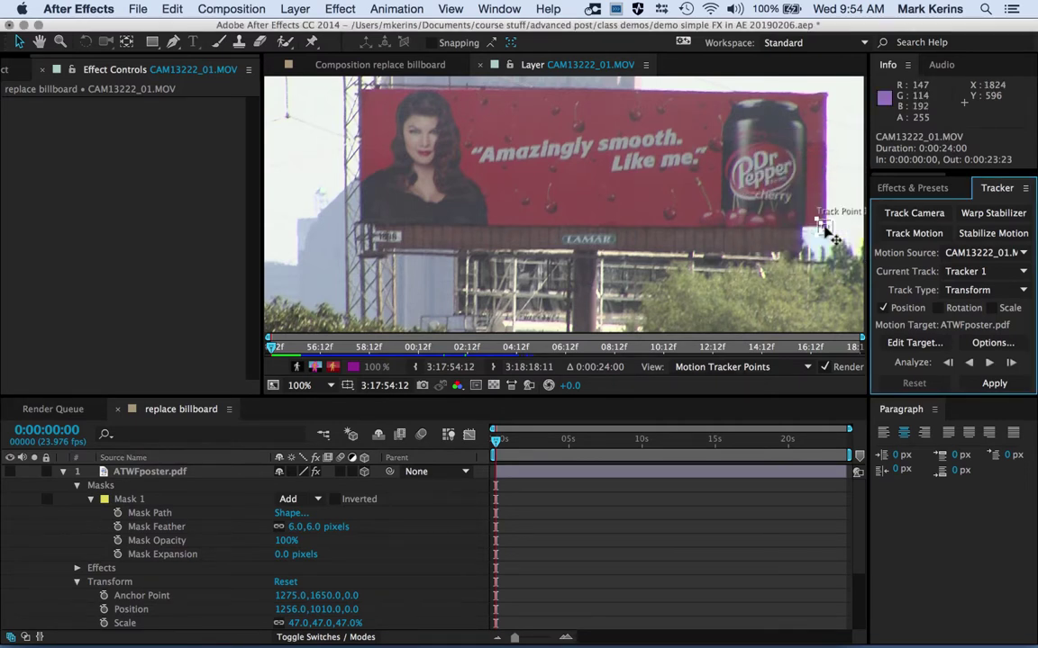
scroll(823, 230, "up", 4)
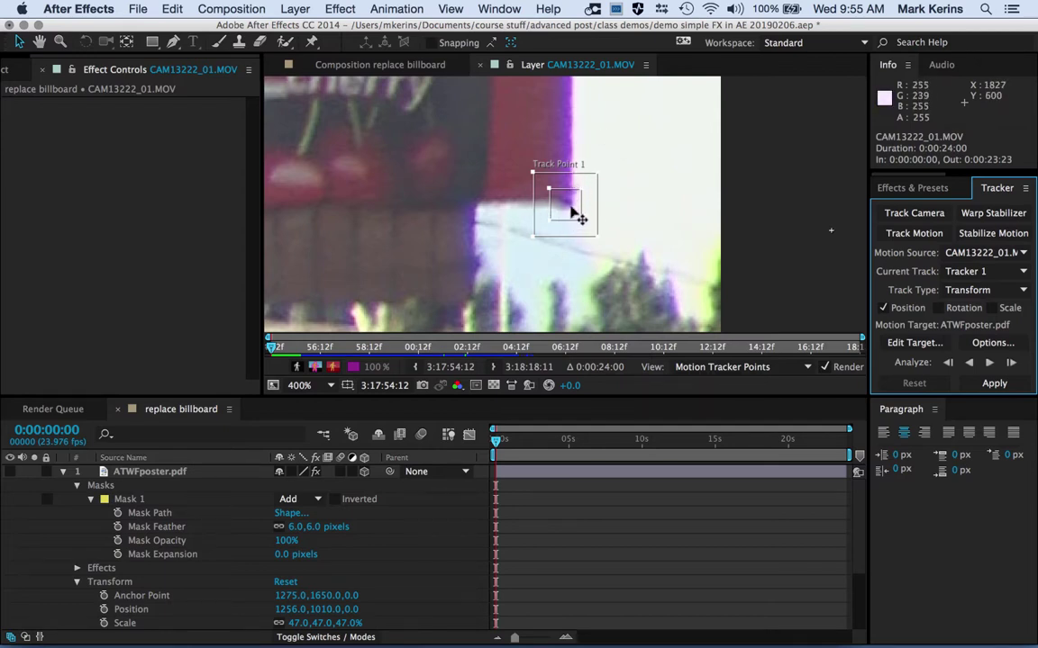
- Enlarge, then tighten Track Point 1's search region around the billboard's lower-right corner
left_click(558, 212)
left_click(598, 240)
left_click_drag(598, 240, 652, 273)
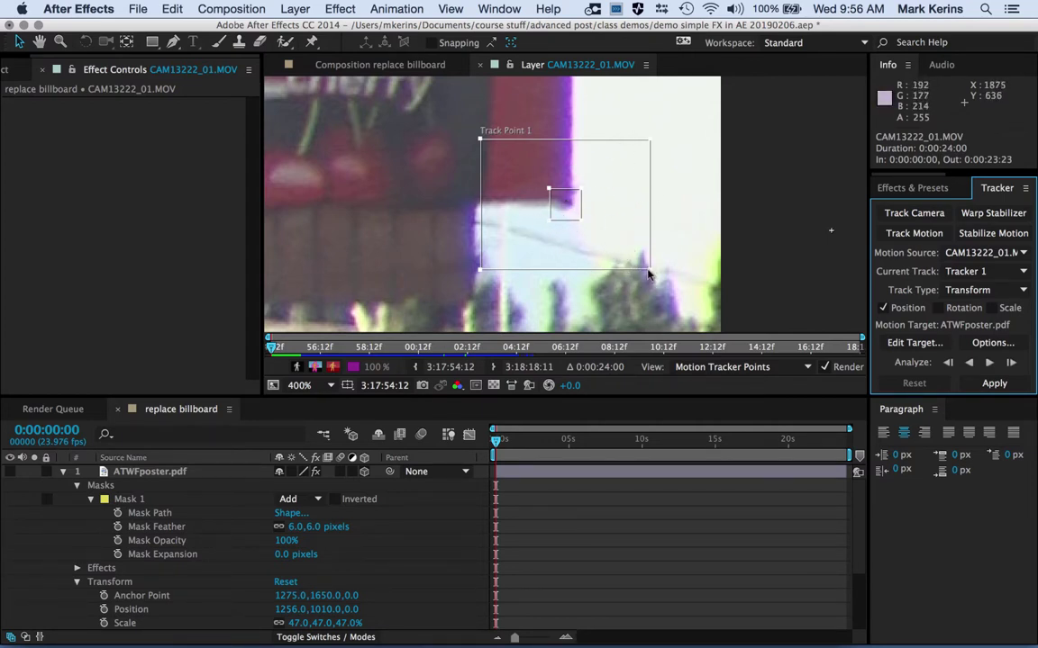
left_click_drag(649, 270, 600, 242)
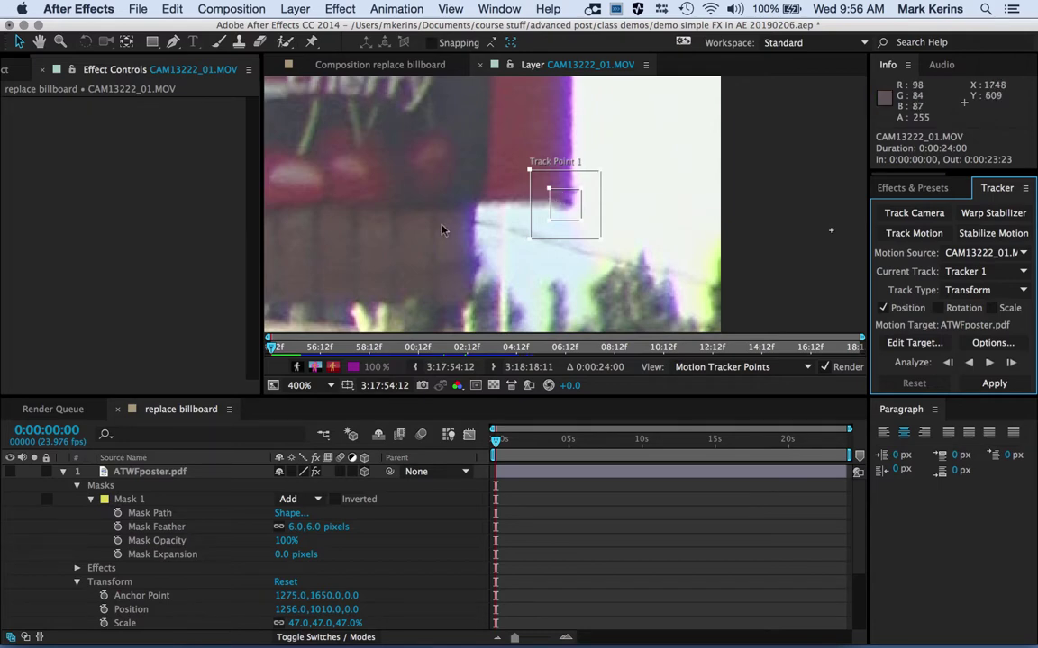
scroll(441, 230, "down", 5)
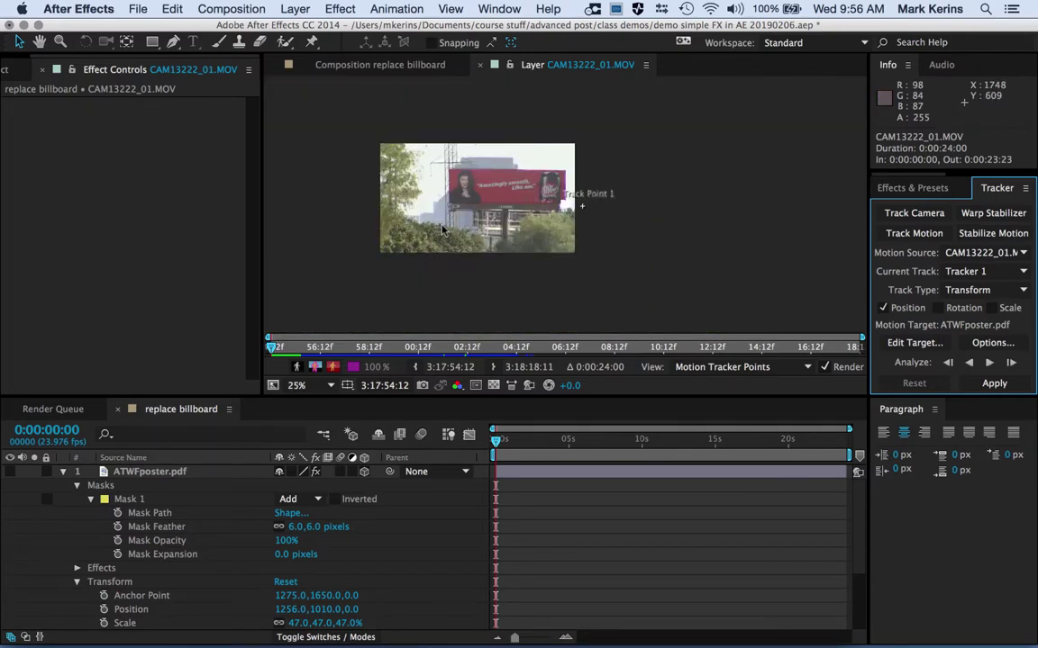
scroll(441, 229, "up", 1)
scroll(441, 230, "up", 1)
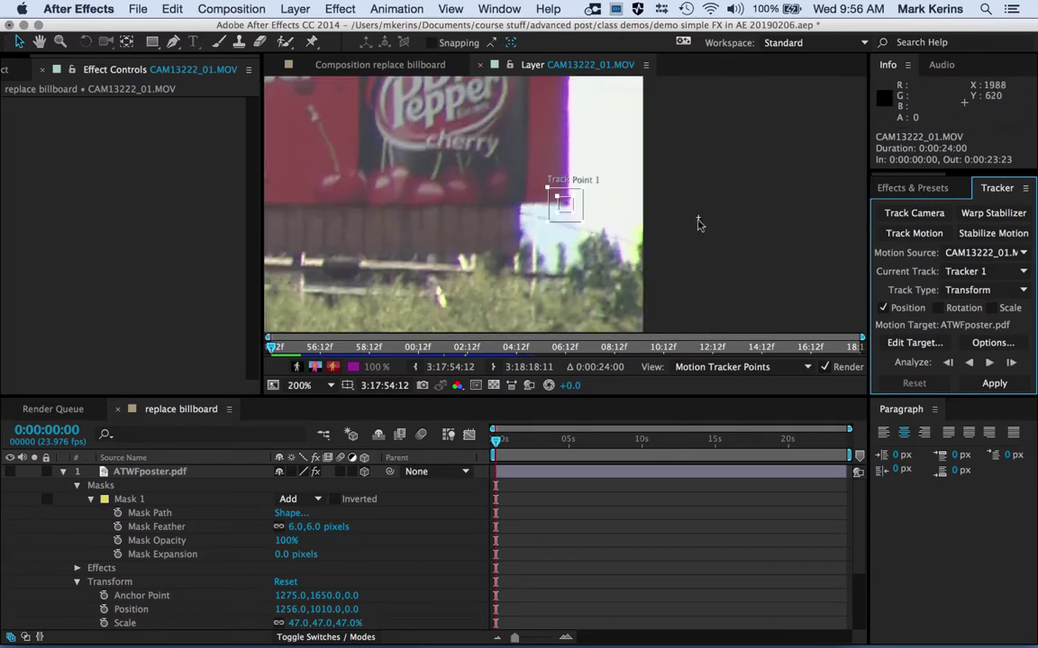
left_click(698, 221)
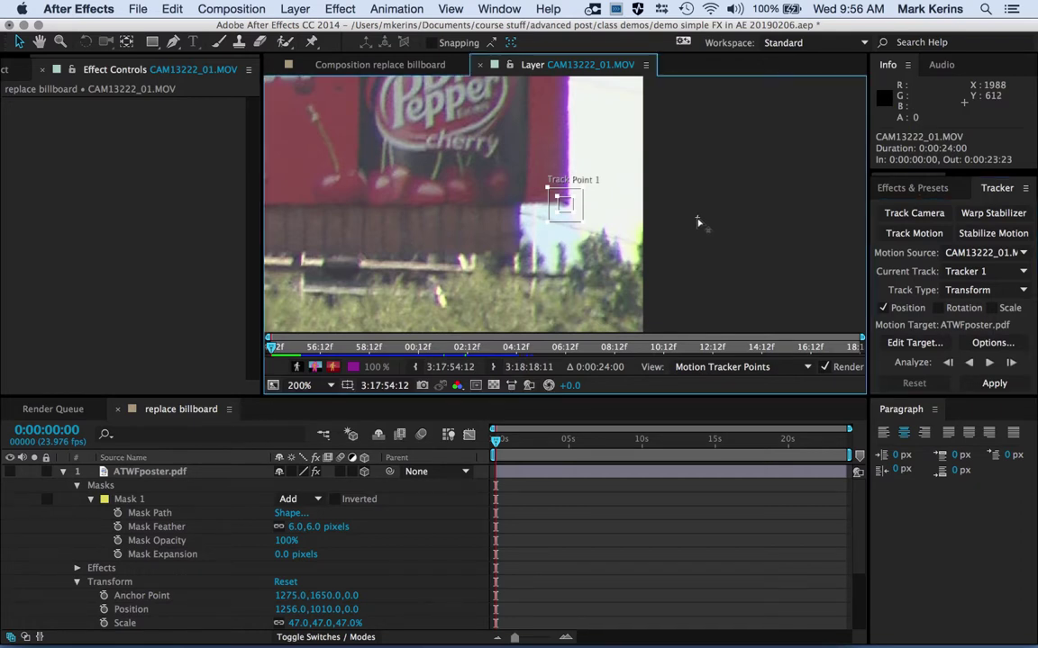
left_click(558, 204)
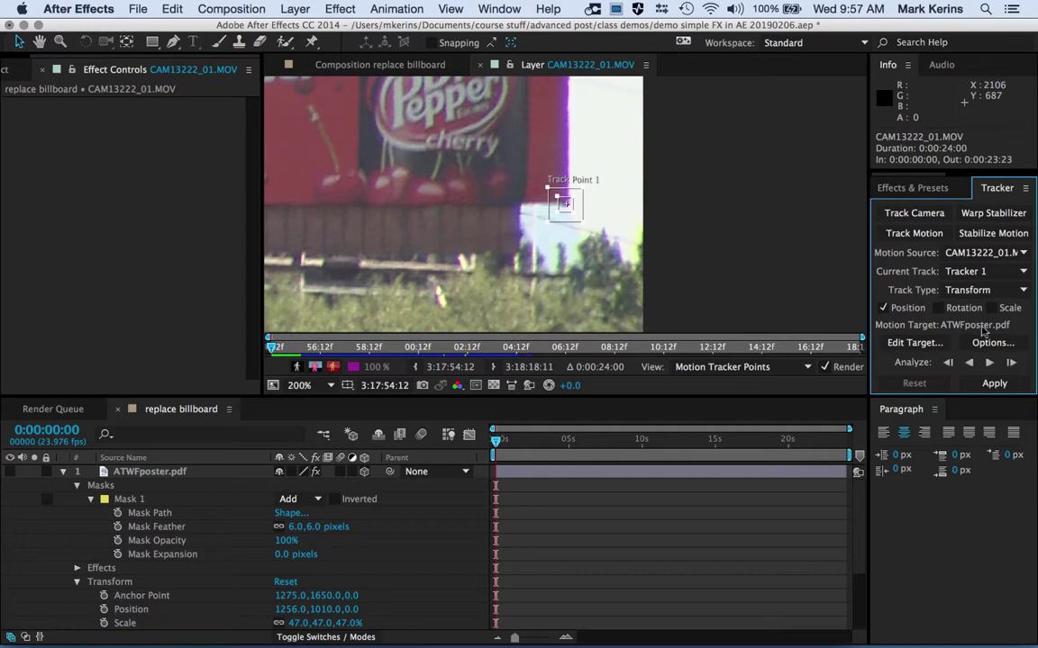
- Set ATWFposter.pdf as the motion target layer for Tracker 1
left_click(915, 345)
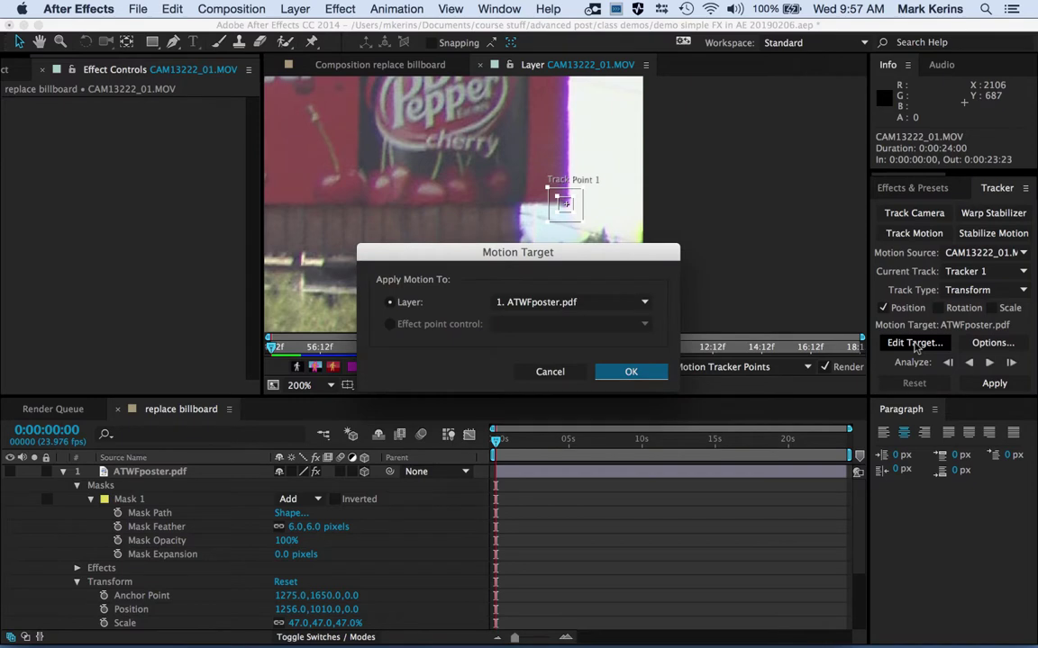
left_click(606, 310)
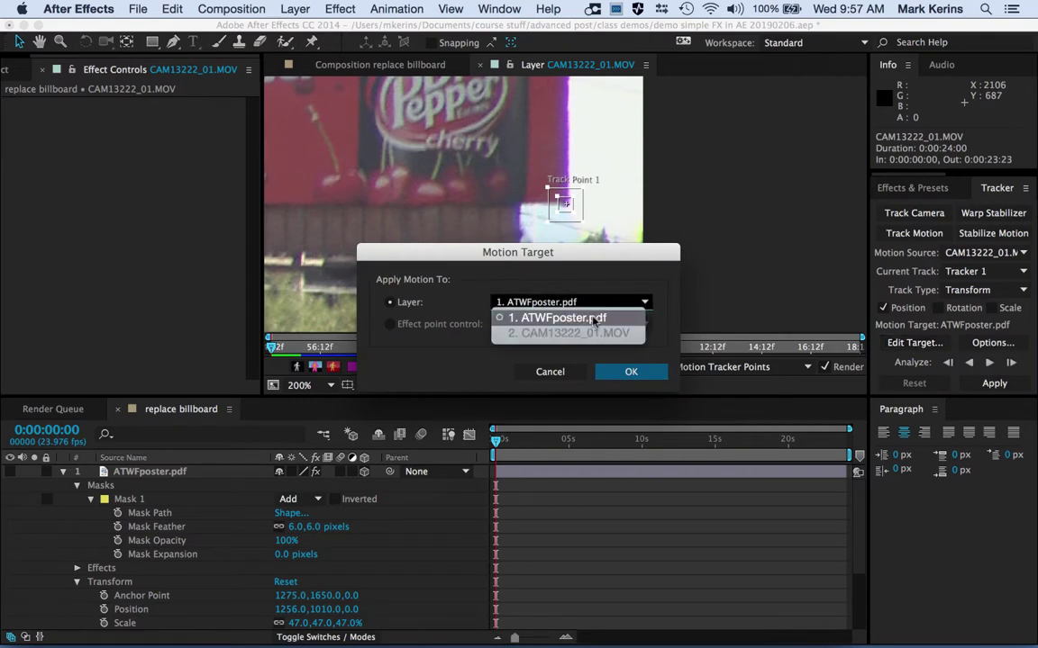
key("Return")
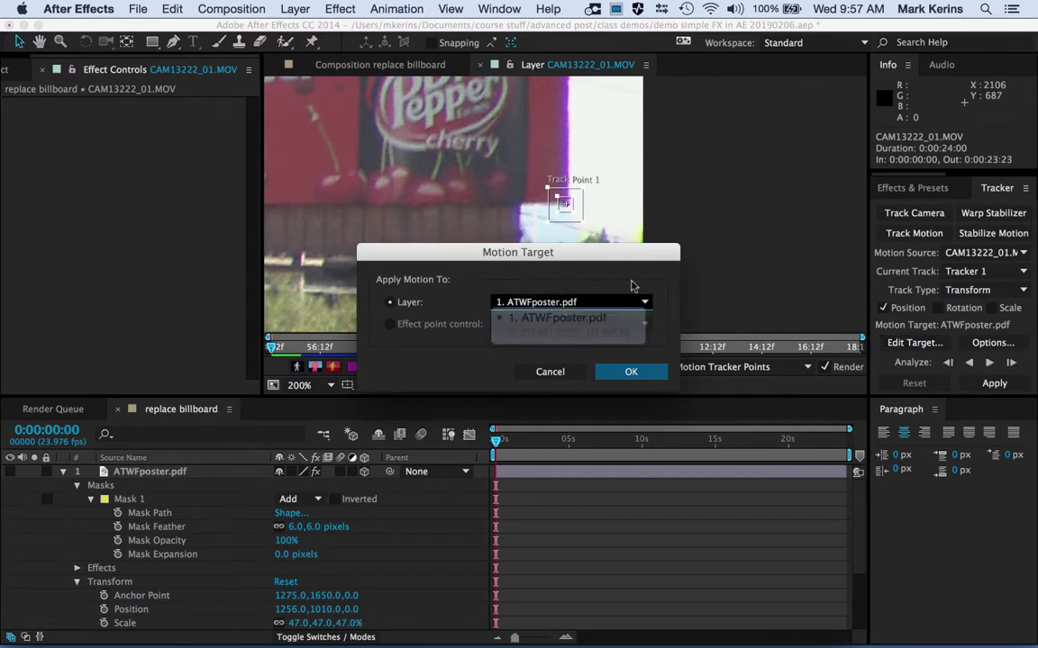
key("Return")
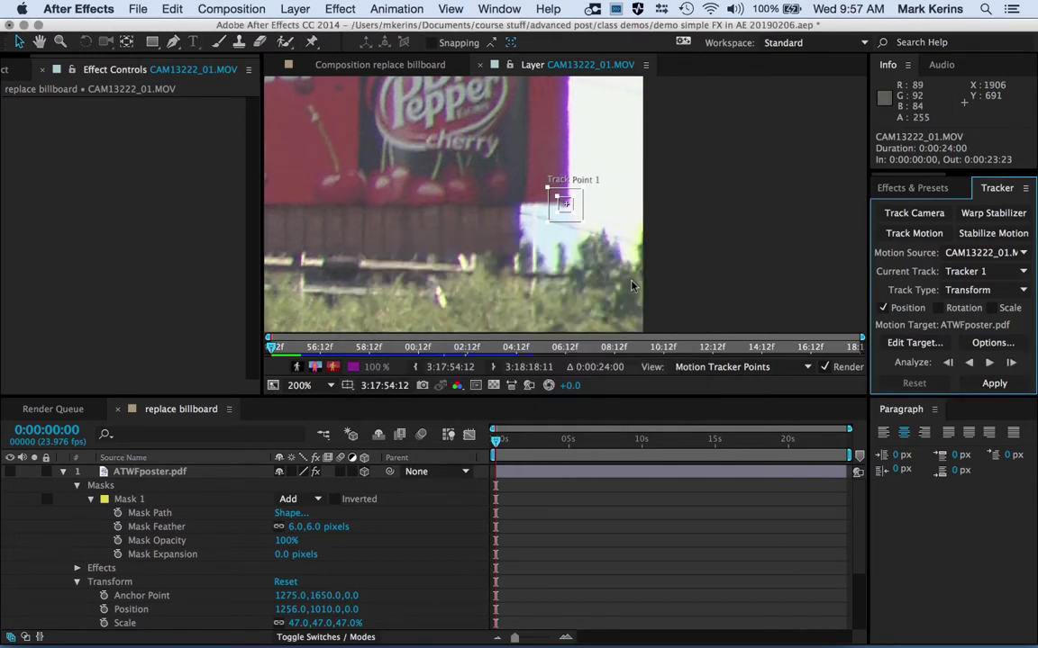
- From the first frame, analyze Track Point 1 forward and stop at about 0:00:05:12
left_click(496, 442)
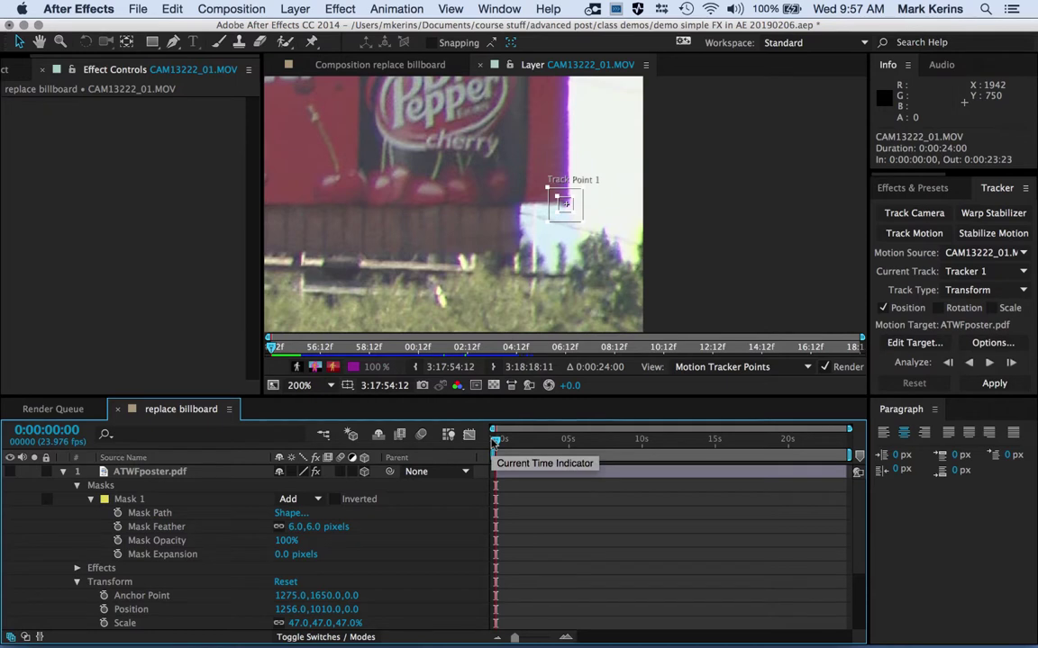
left_click(989, 364)
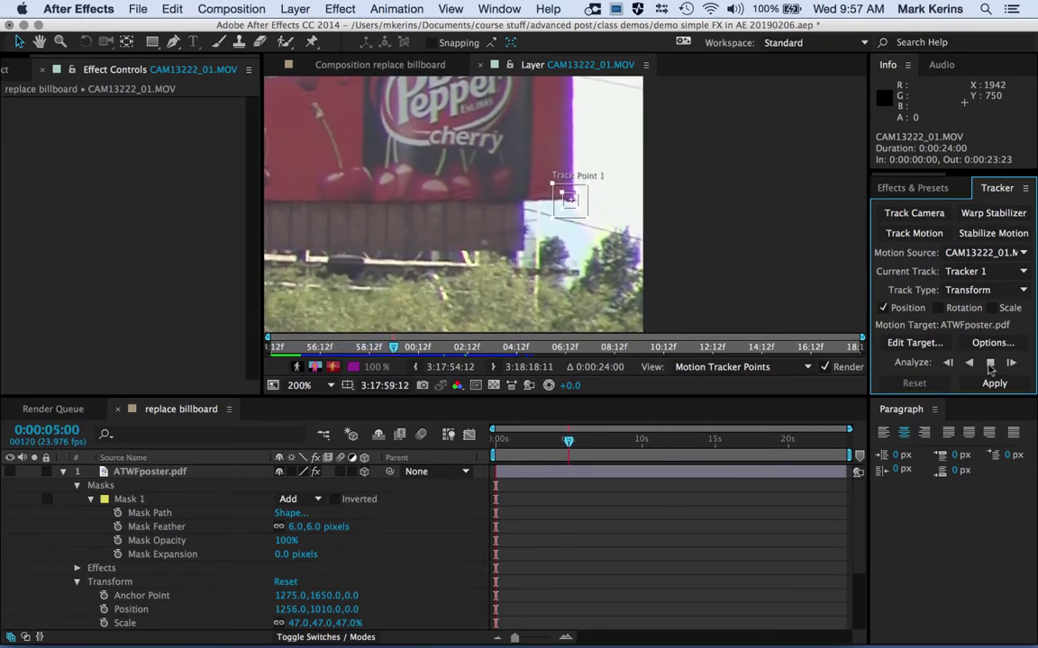
left_click(988, 363)
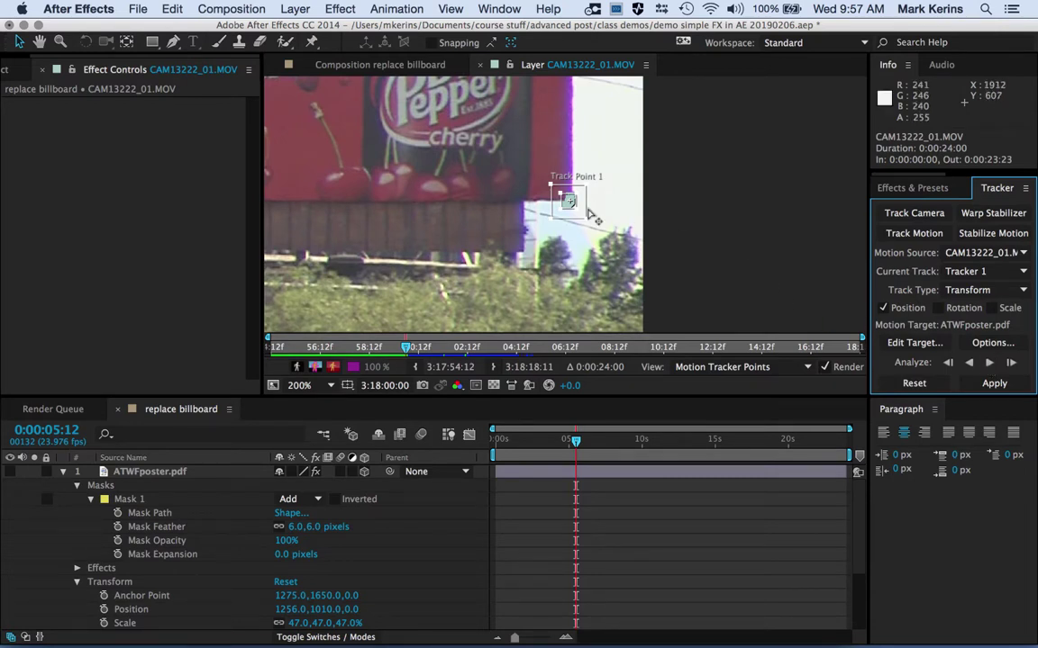
scroll(568, 202, "up", 3)
scroll(567, 202, "up", 1)
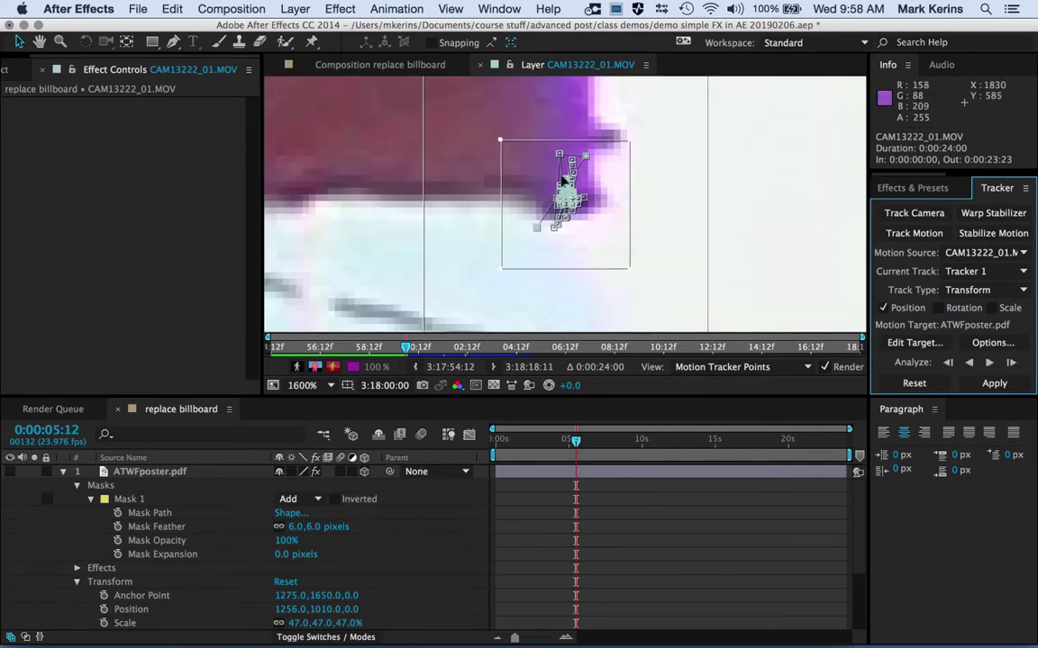
scroll(567, 211, "down", 2)
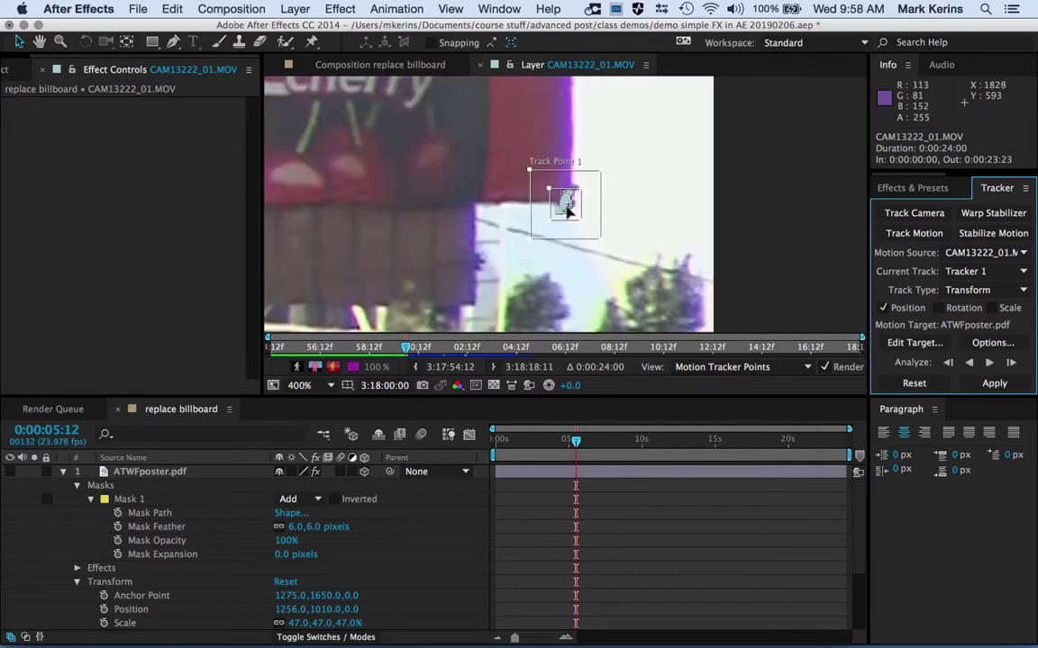
scroll(567, 209, "down", 1)
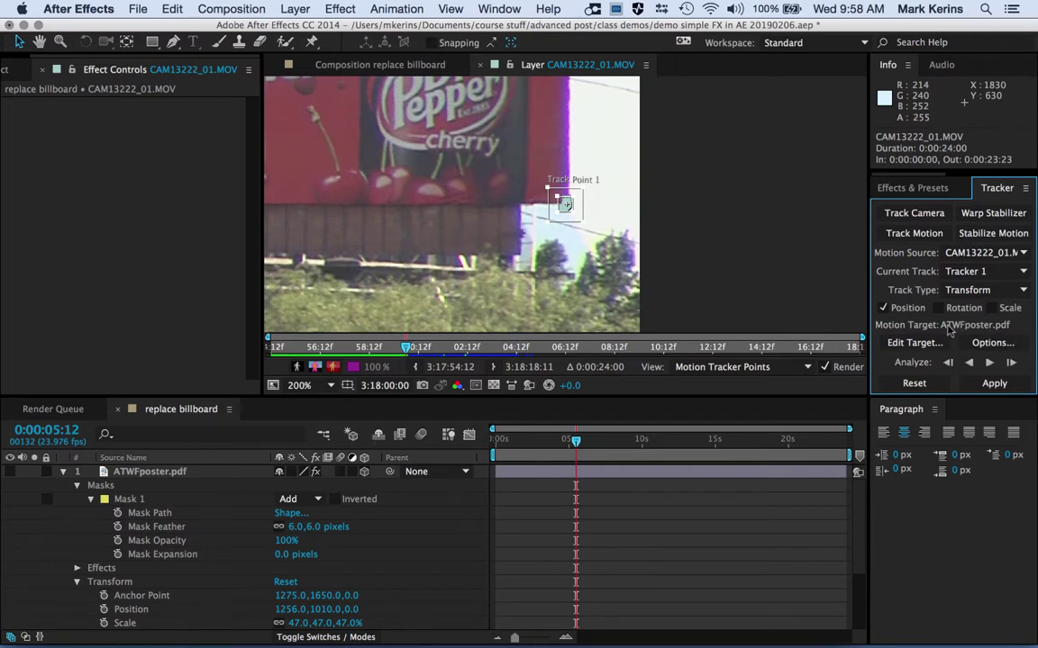
- Apply the track to ATWFposter.pdf Position in X and Y, starting at 1829.4,591.5, and select that layer
left_click(994, 384)
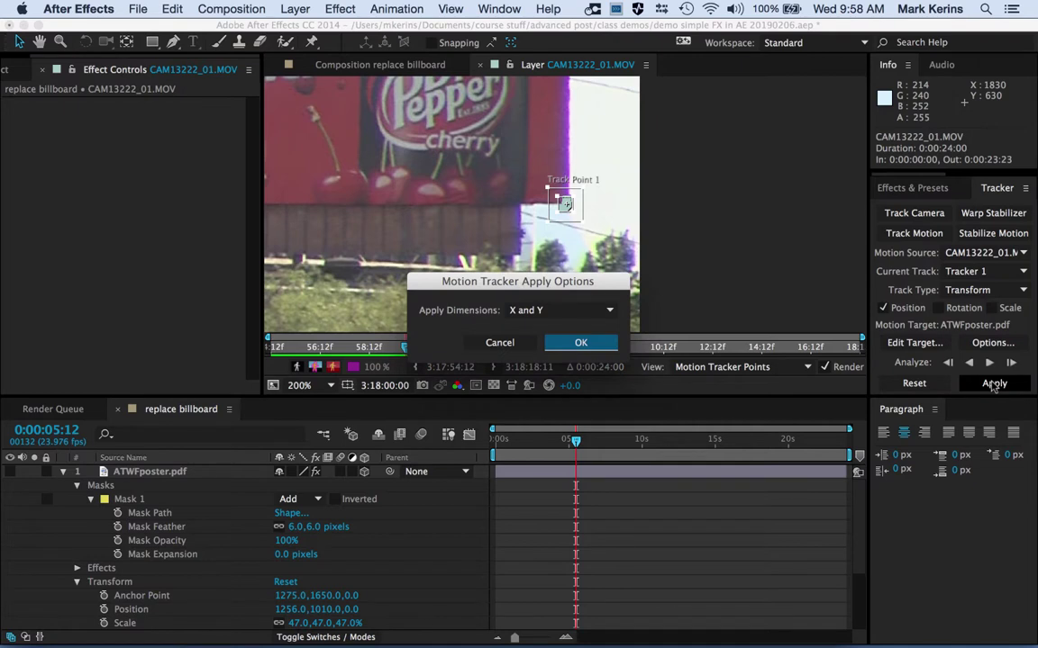
left_click(549, 311)
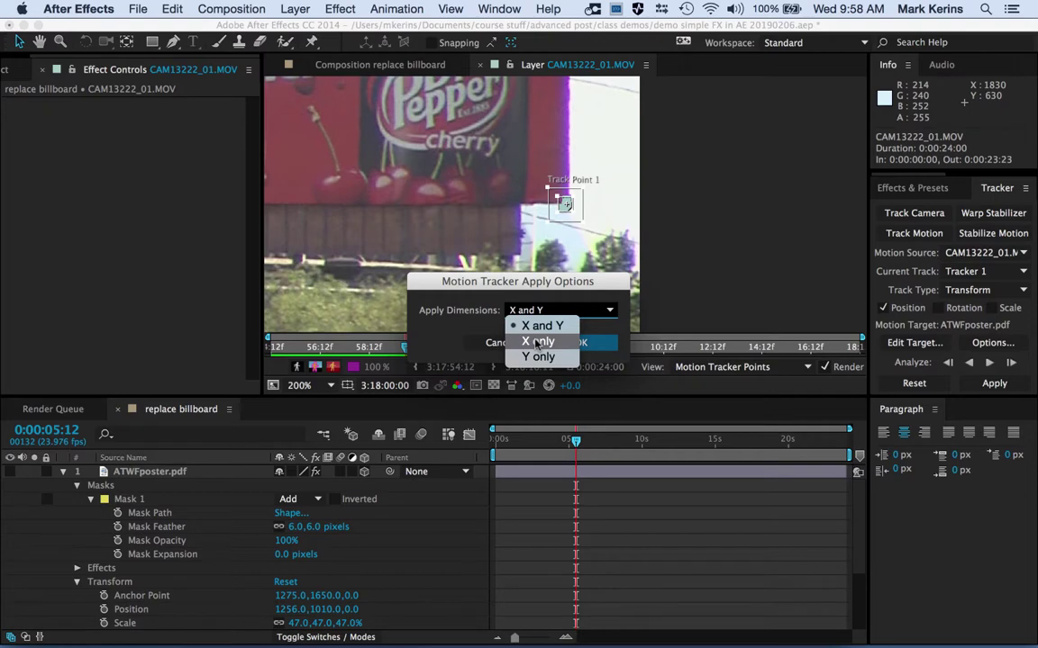
left_click(539, 326)
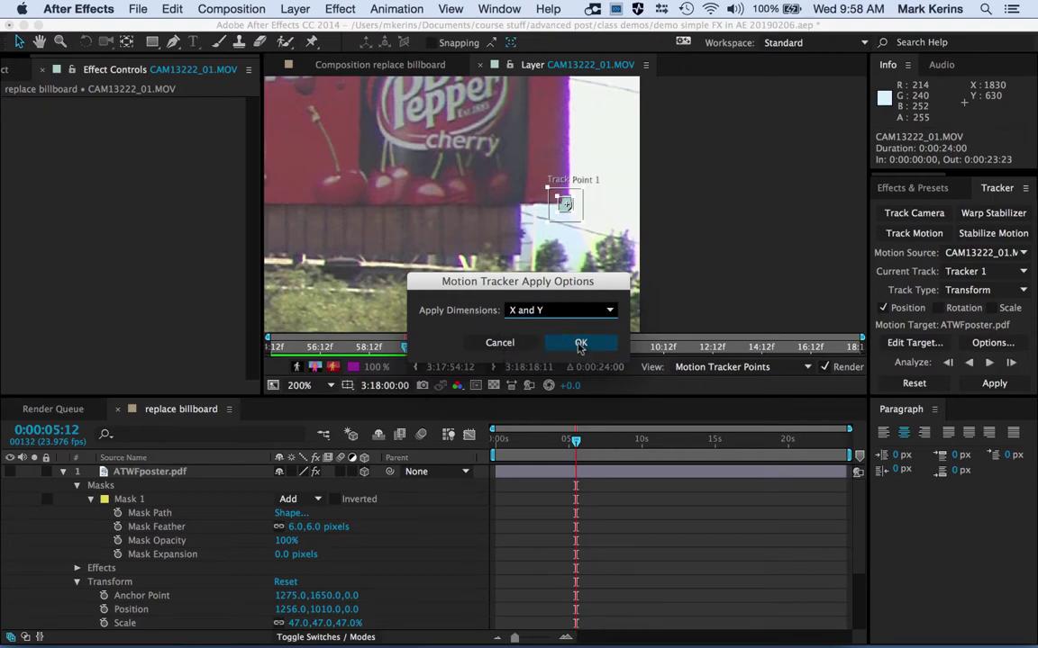
left_click(580, 343)
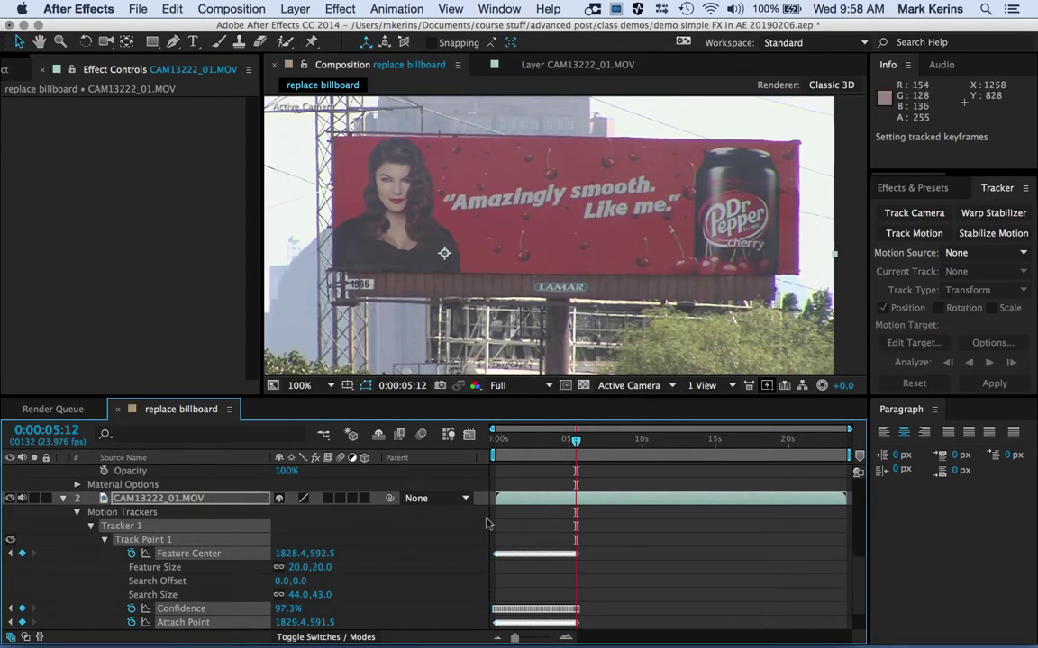
scroll(155, 551, "up", 5)
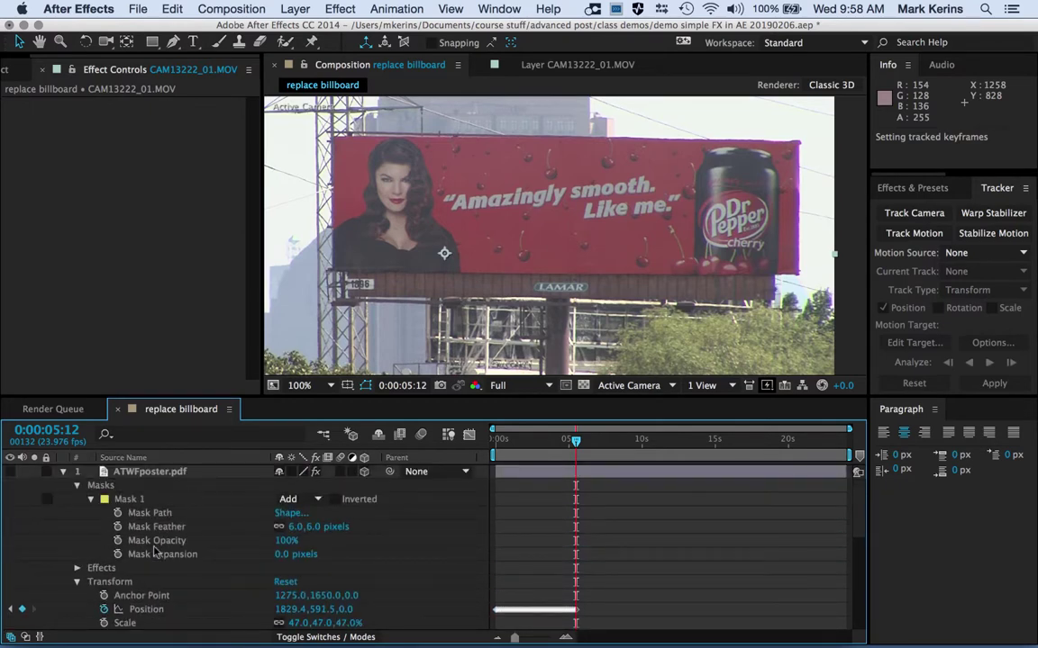
left_click(142, 475)
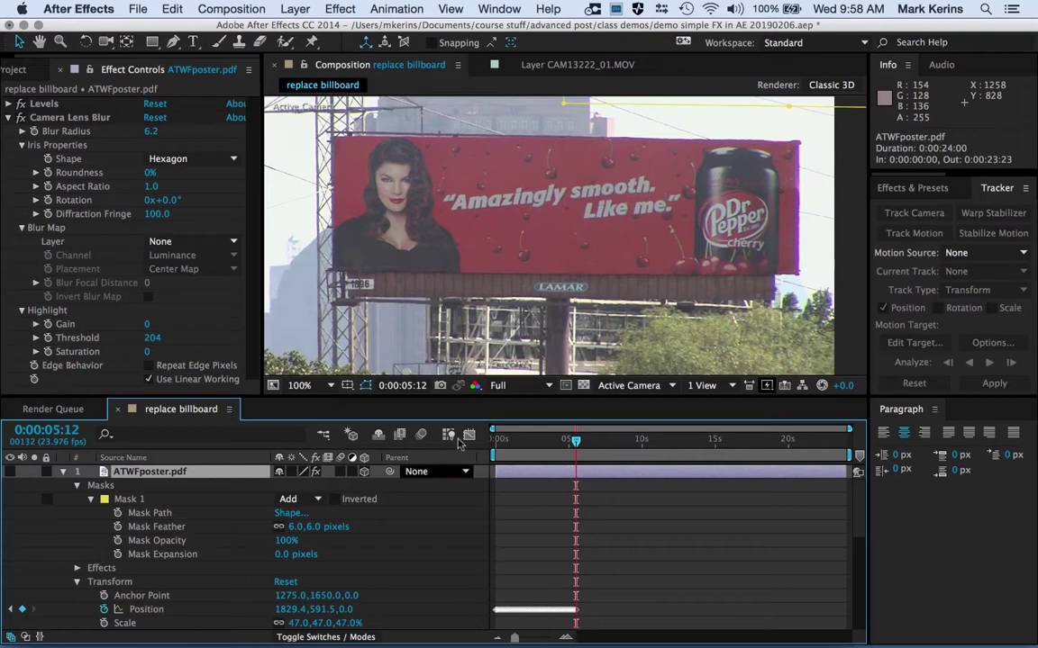
left_click(10, 472)
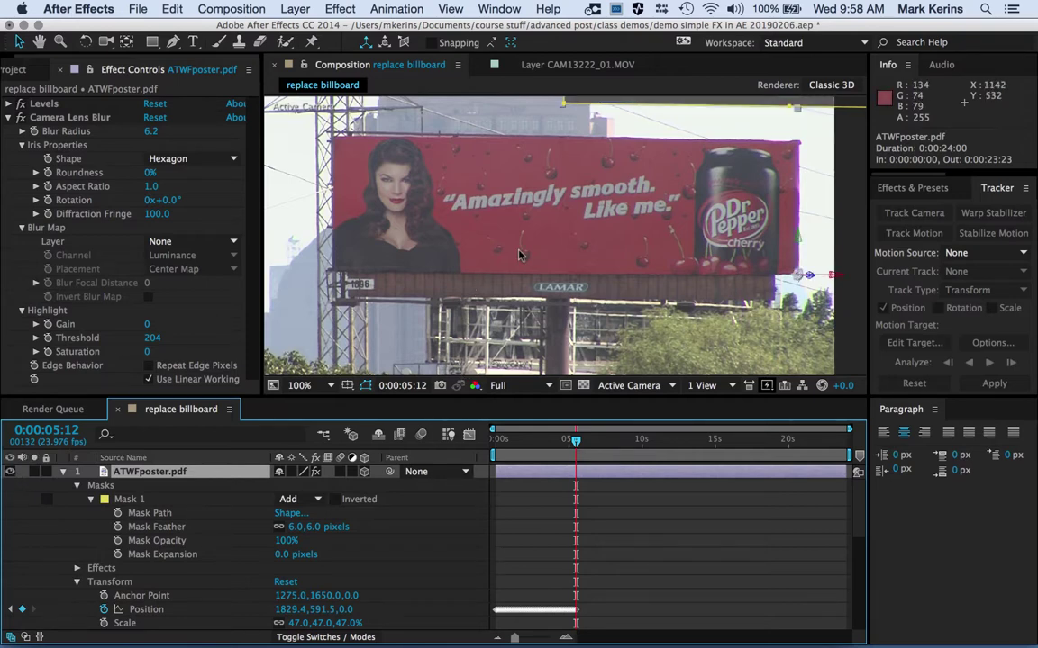
key("comma")
key("comma")
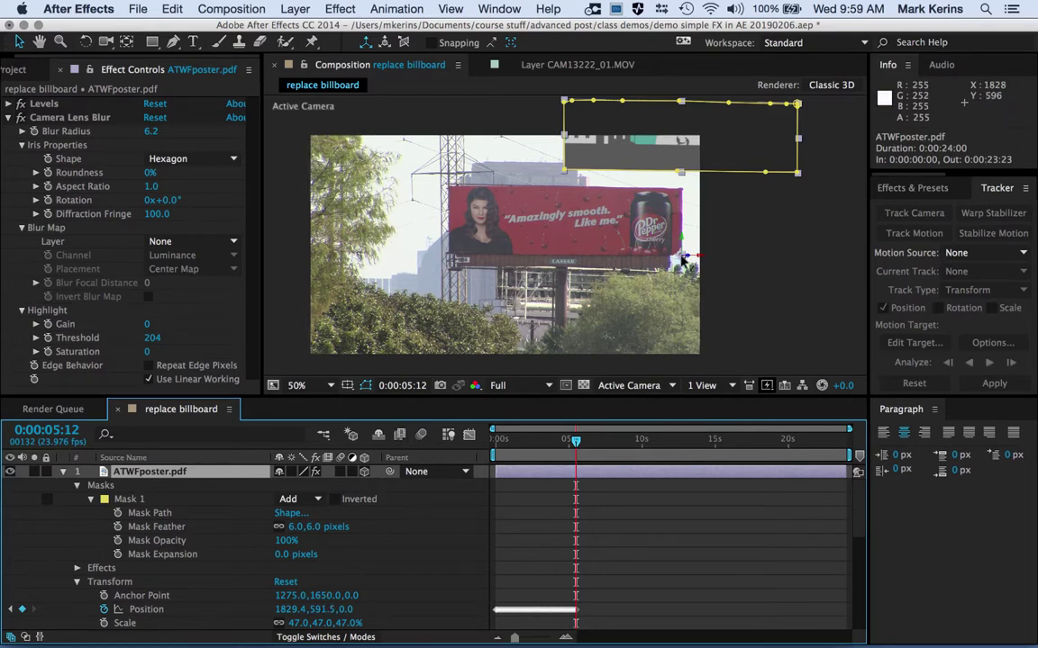
left_click(144, 611)
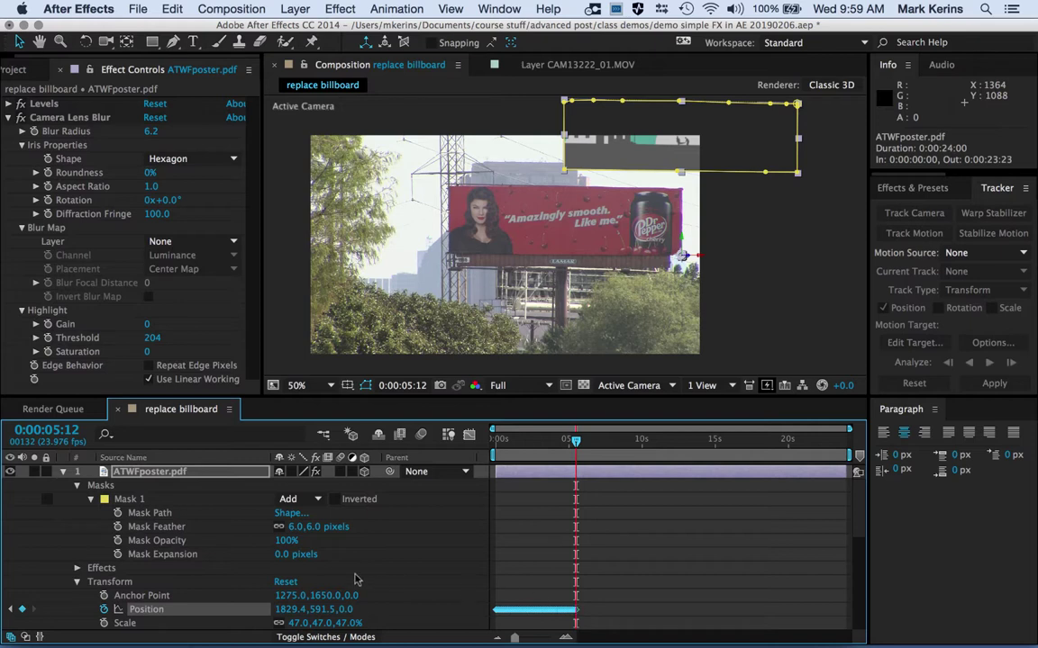
left_click(140, 596)
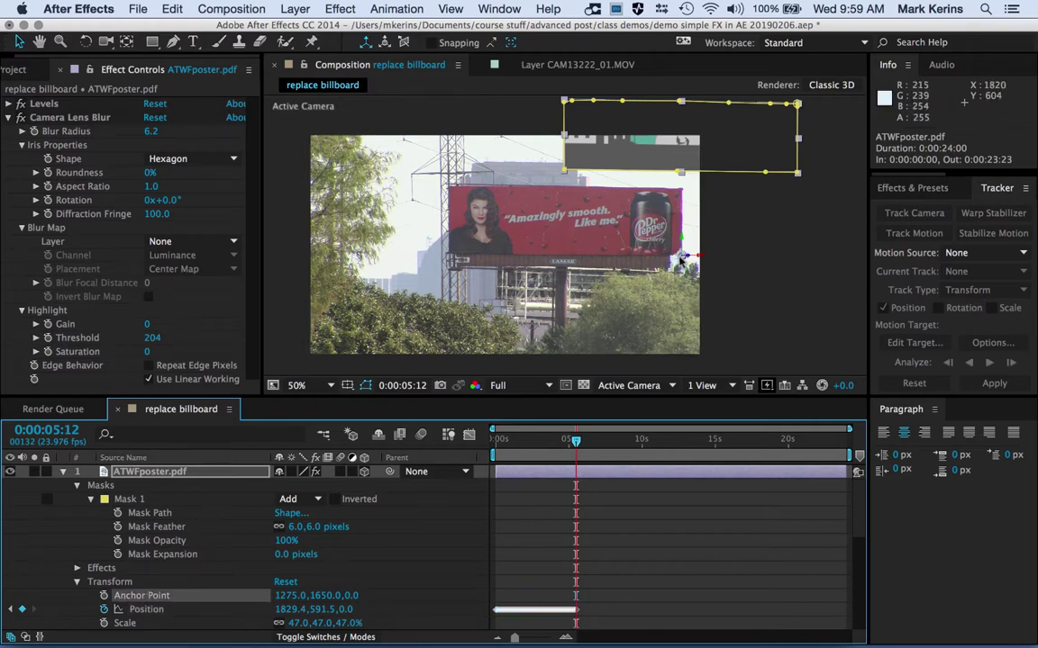
left_click_drag(661, 266, 551, 343)
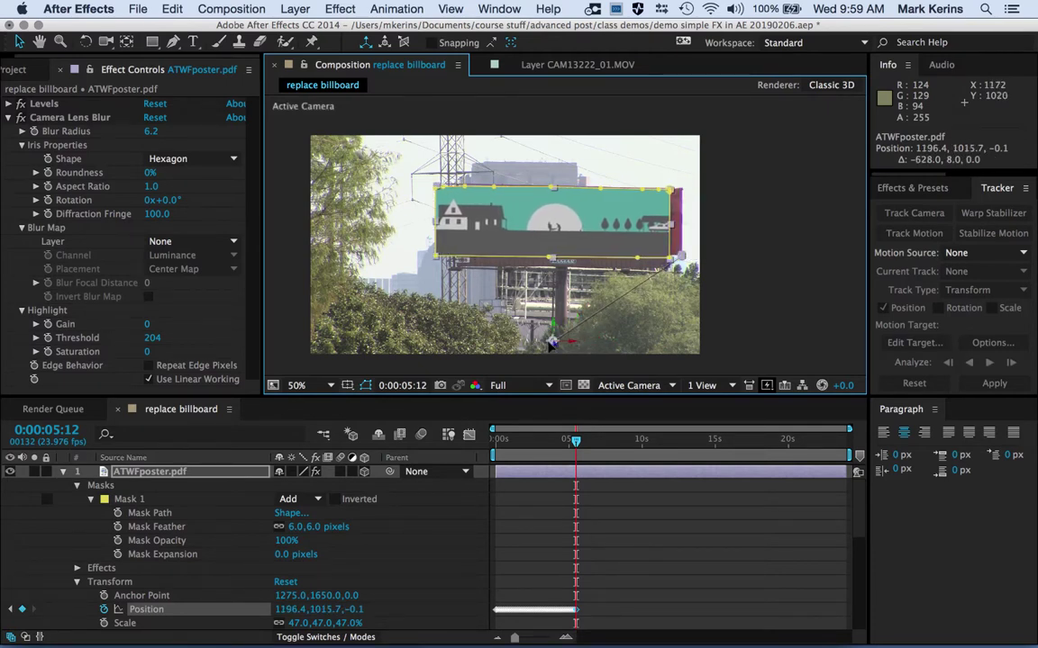
key("super+z")
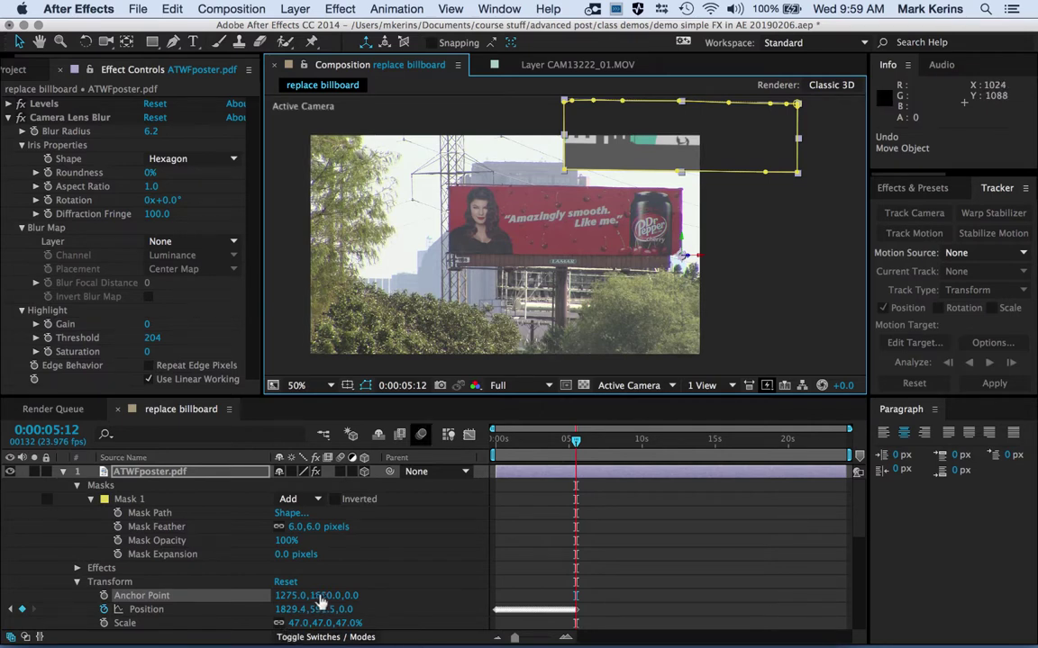
- Scrub ATWFposter.pdf's Anchor Point to 2460, 760 so the poster covers the billboard face
left_click_drag(321, 597, 487, 597)
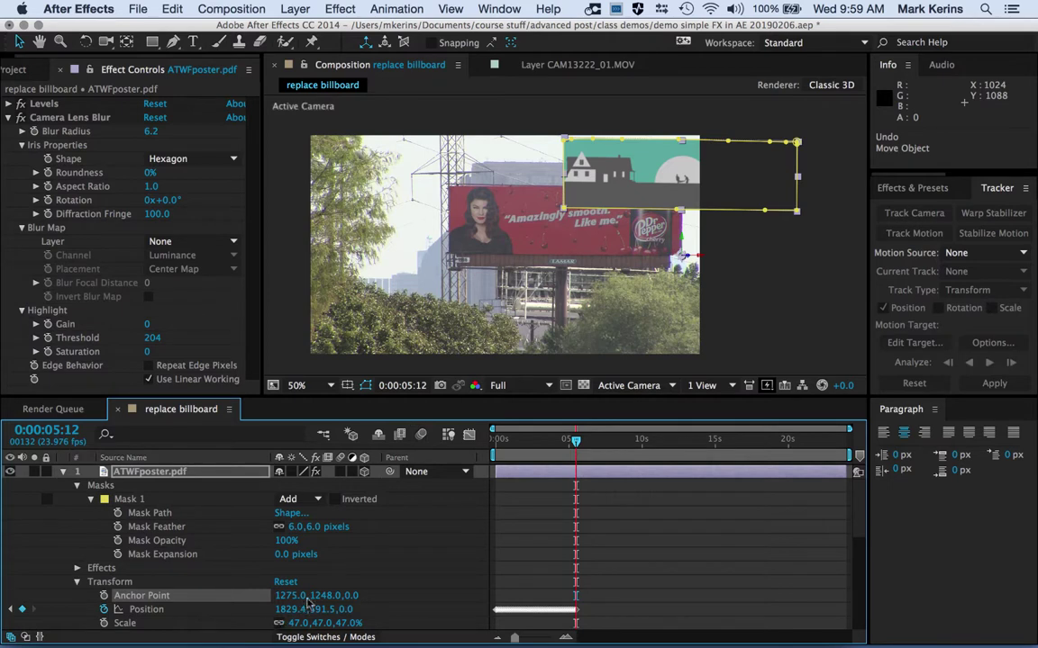
left_click_drag(330, 599, 5, 590)
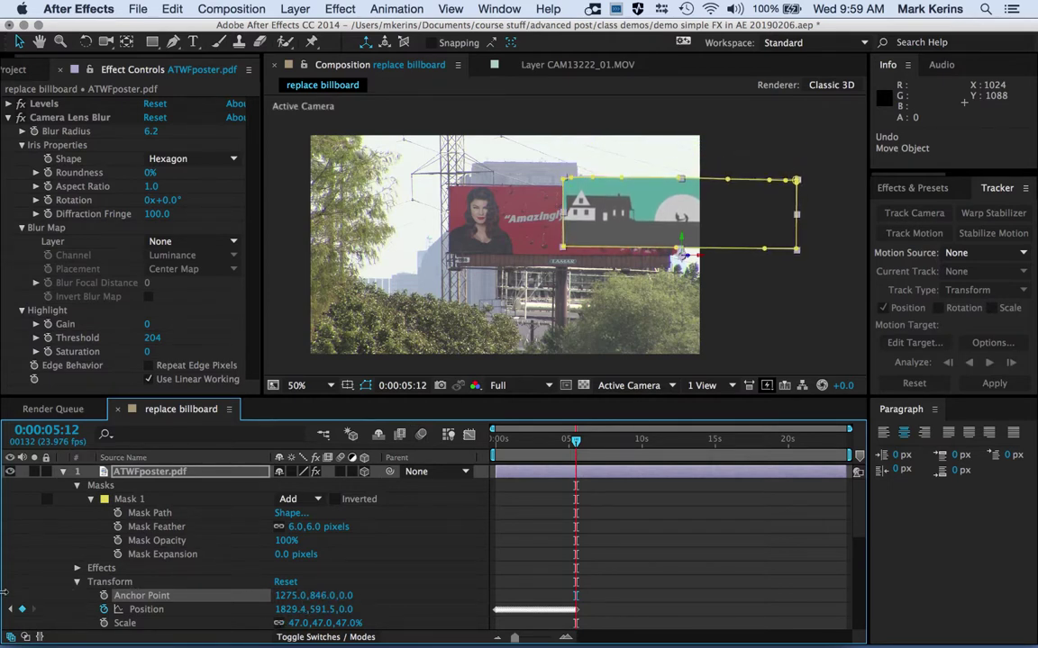
left_click_drag(301, 595, 869, 609)
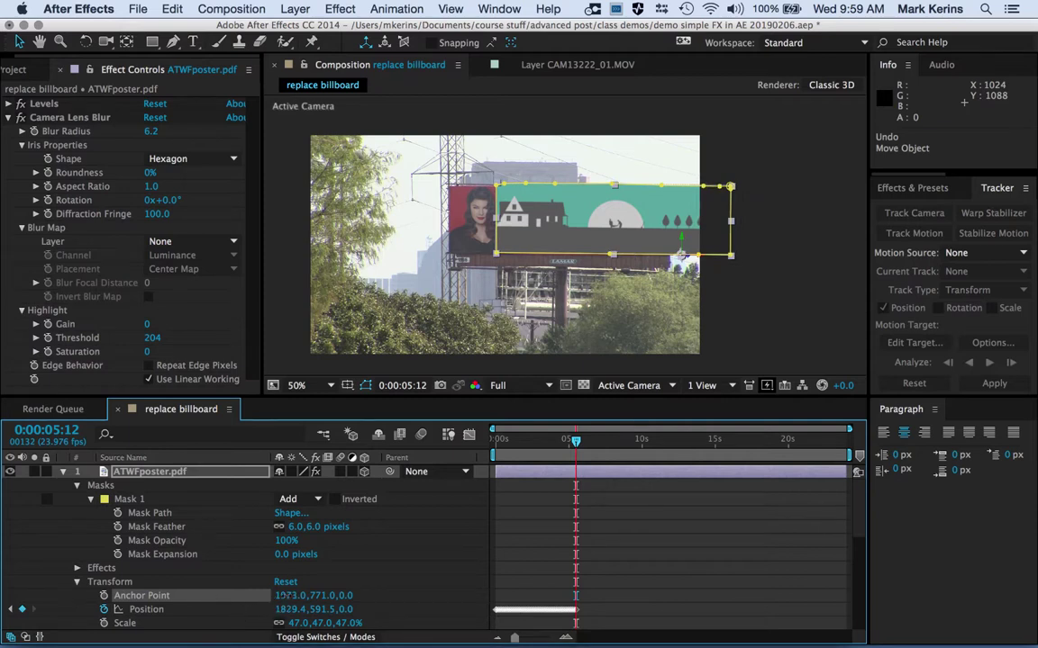
left_click_drag(295, 596, 707, 621)
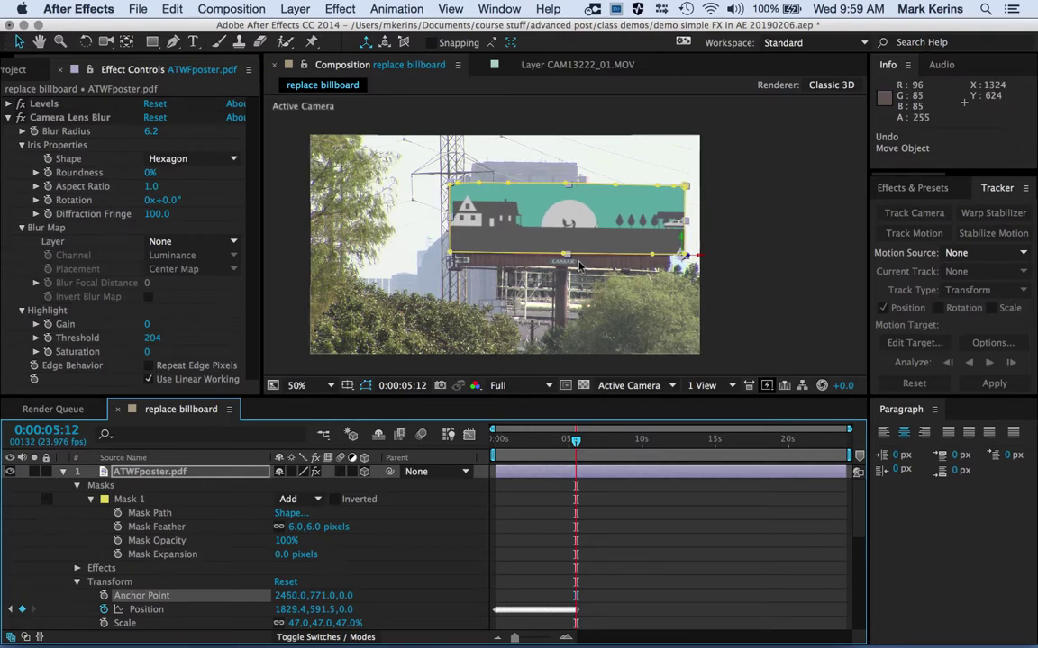
scroll(563, 238, "up", 3)
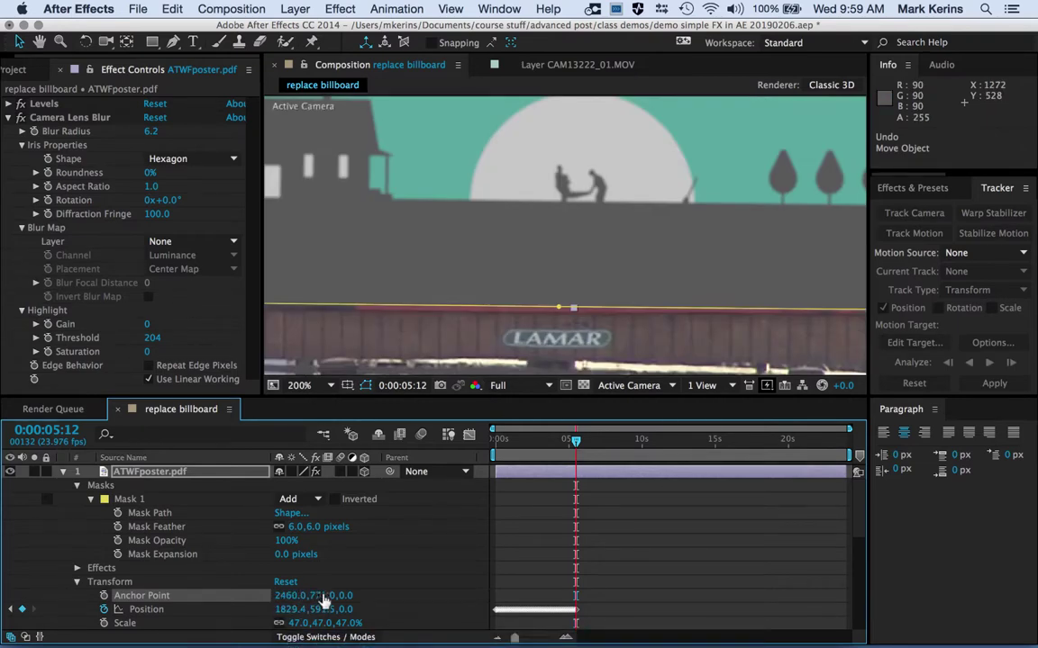
left_click_drag(314, 595, 317, 595)
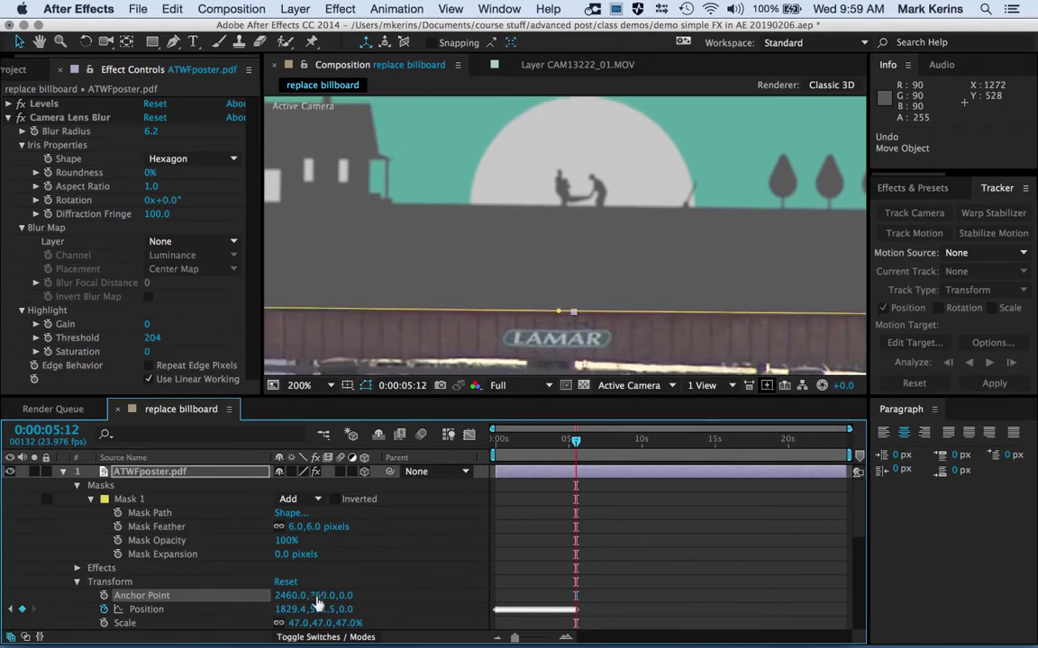
scroll(613, 179, "down", 3)
scroll(613, 180, "up", 1)
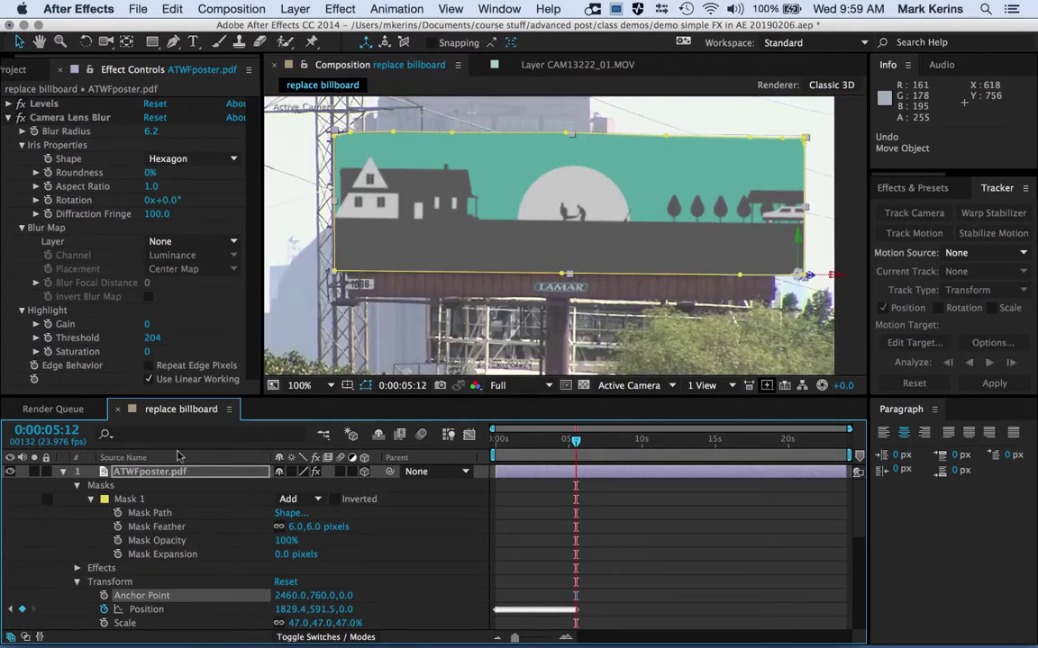
key("super+Down")
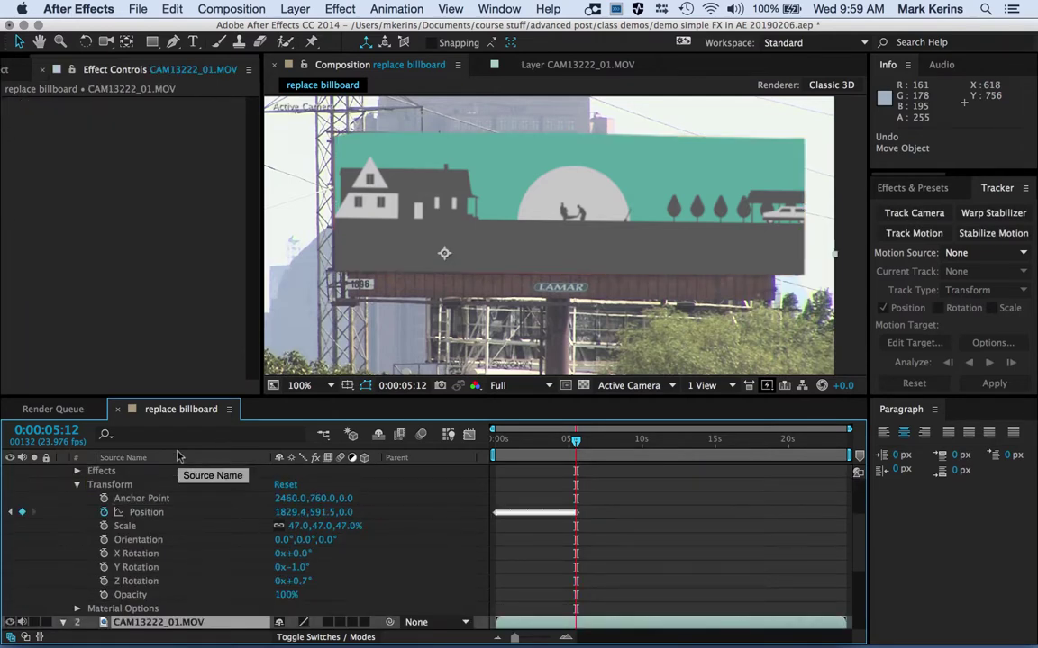
- Reselect the poster, nudge Anchor Point X to 2464, and return to 0:00:00:00
key("super+Up")
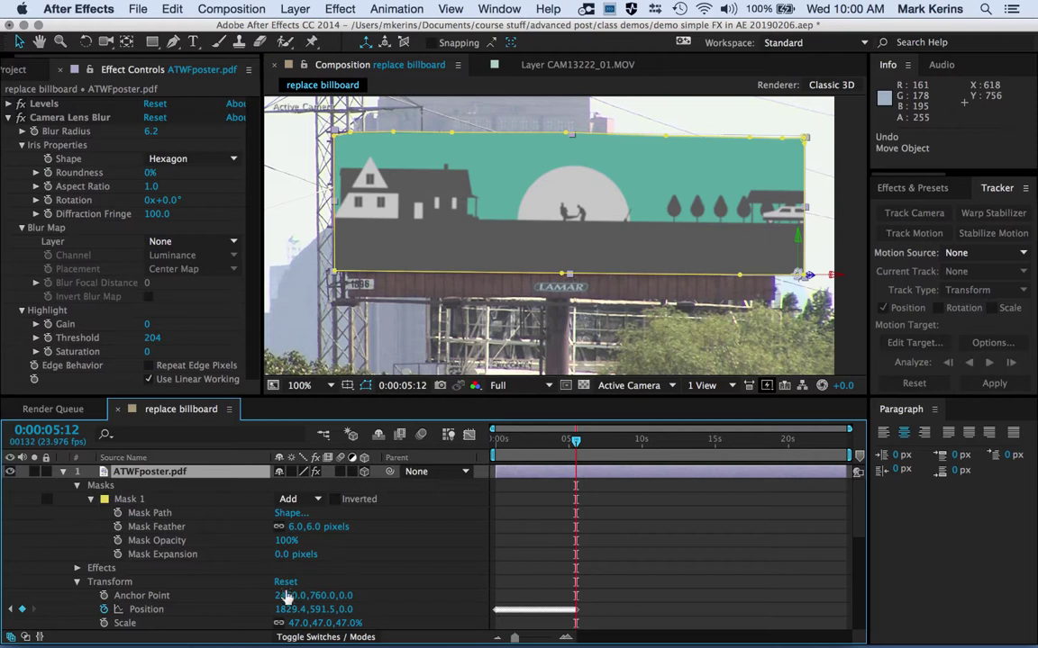
left_click_drag(281, 596, 283, 595)
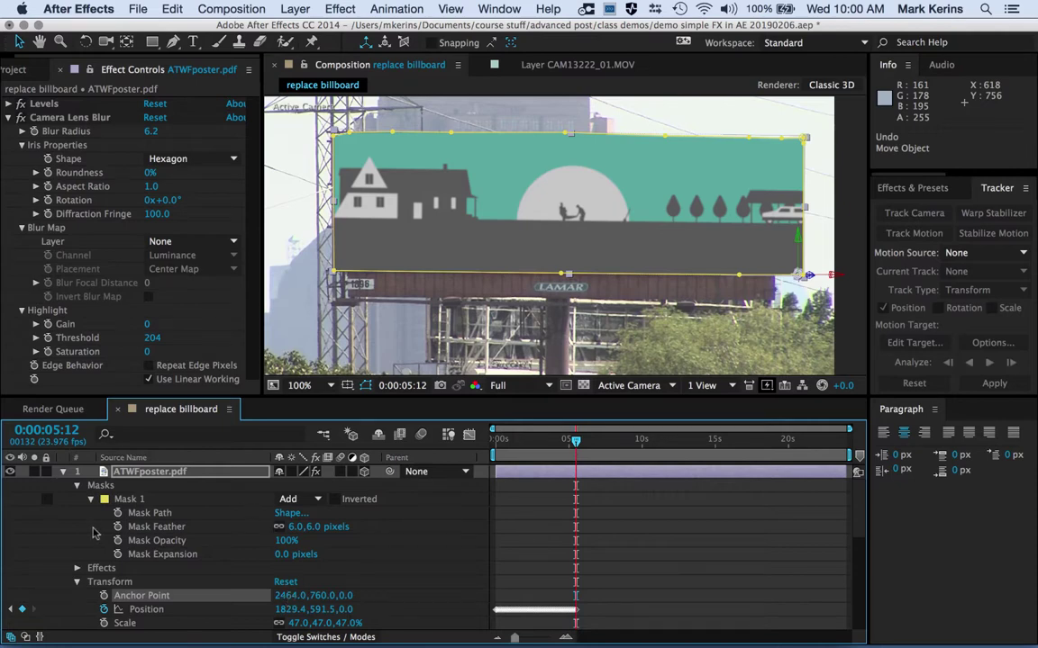
mouse_move(507, 445)
left_mouse_down()
mouse_move(487, 443)
mouse_move(561, 450)
mouse_move(495, 445)
left_mouse_up()
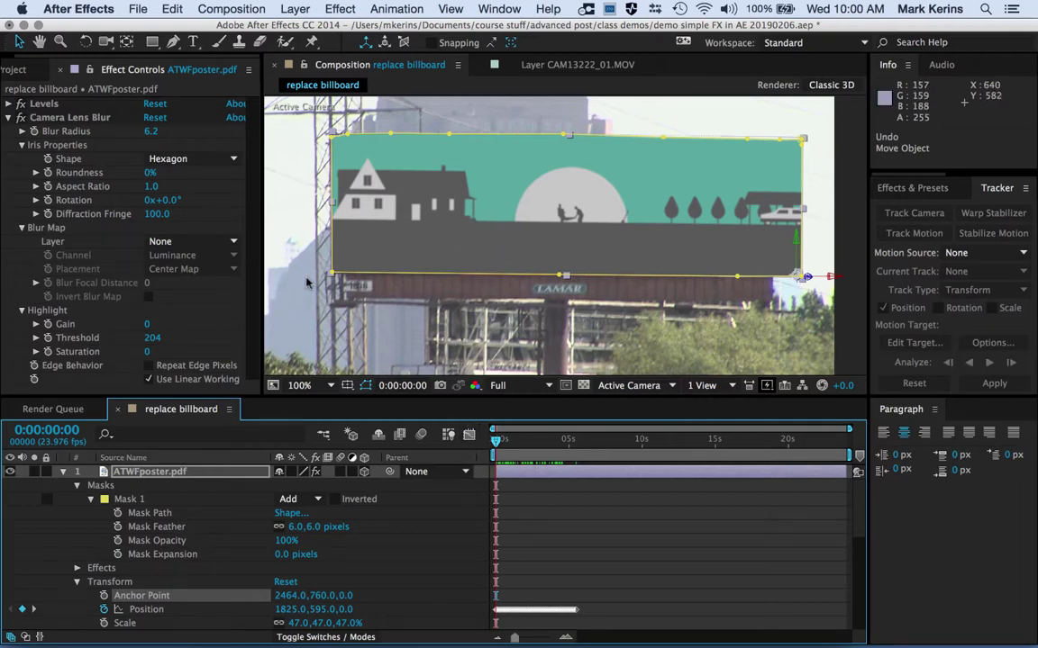
- Preview the composition, then hide the poster layer and play the original billboard footage
key("space")
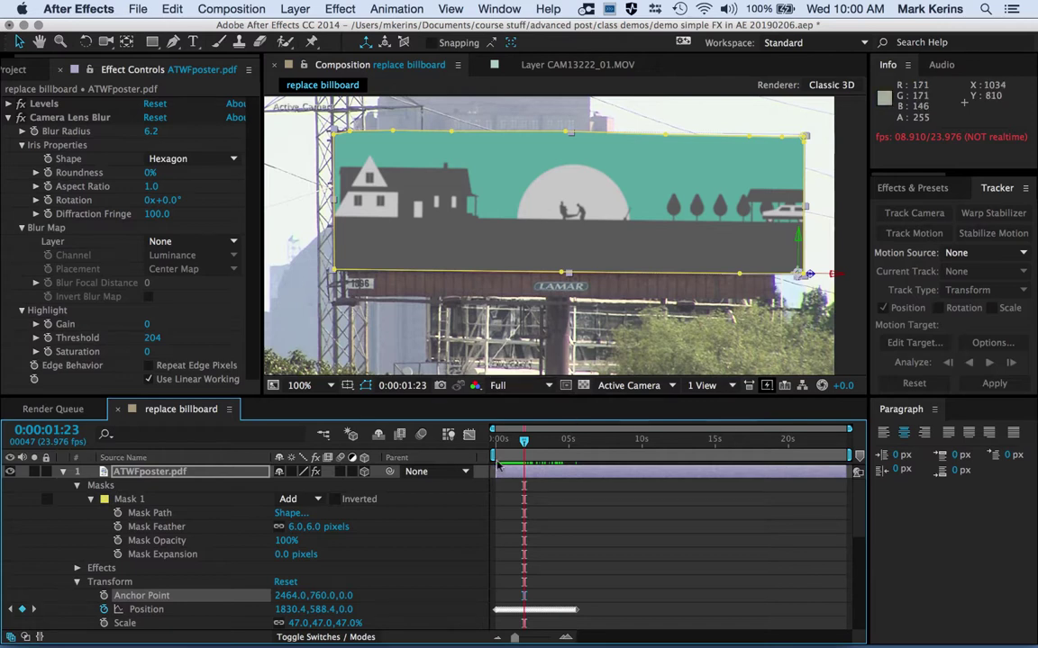
left_click_drag(523, 445, 478, 442)
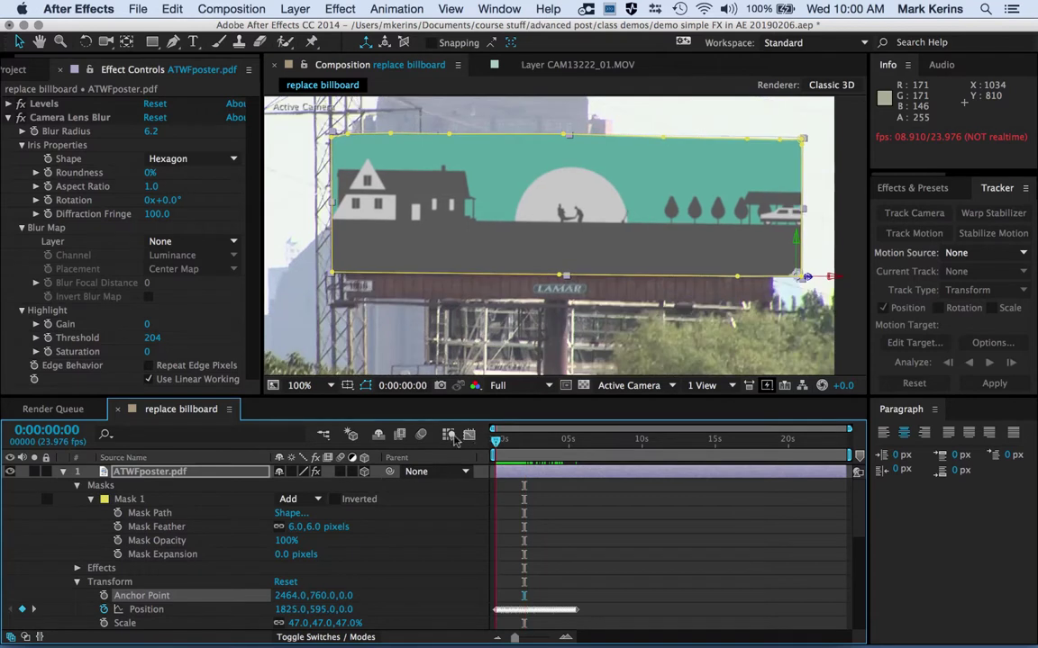
left_click(450, 436)
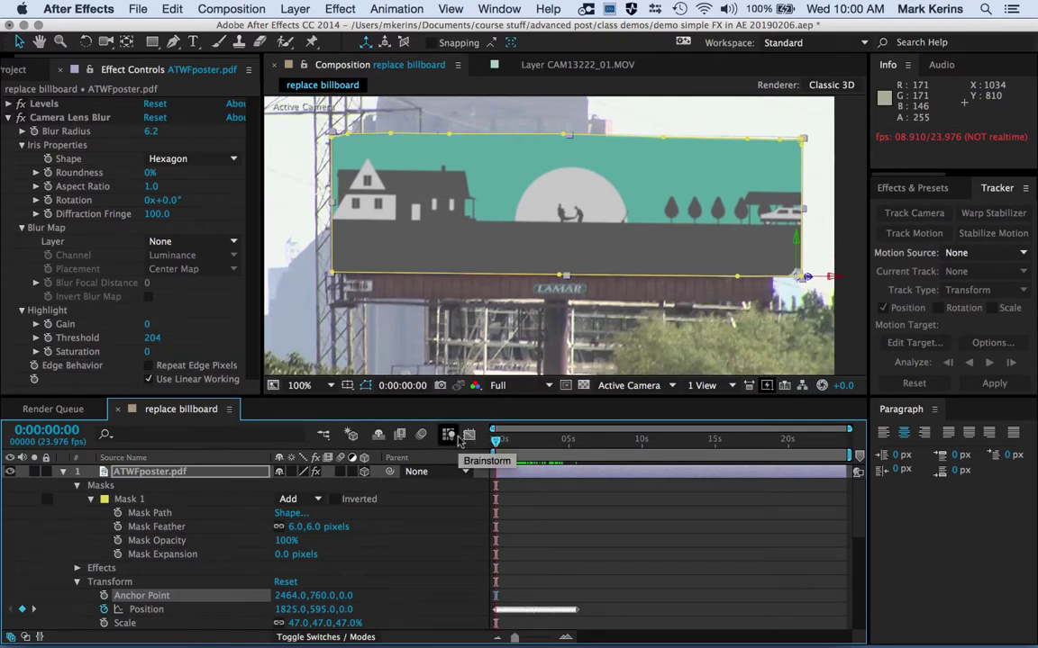
left_click(10, 472)
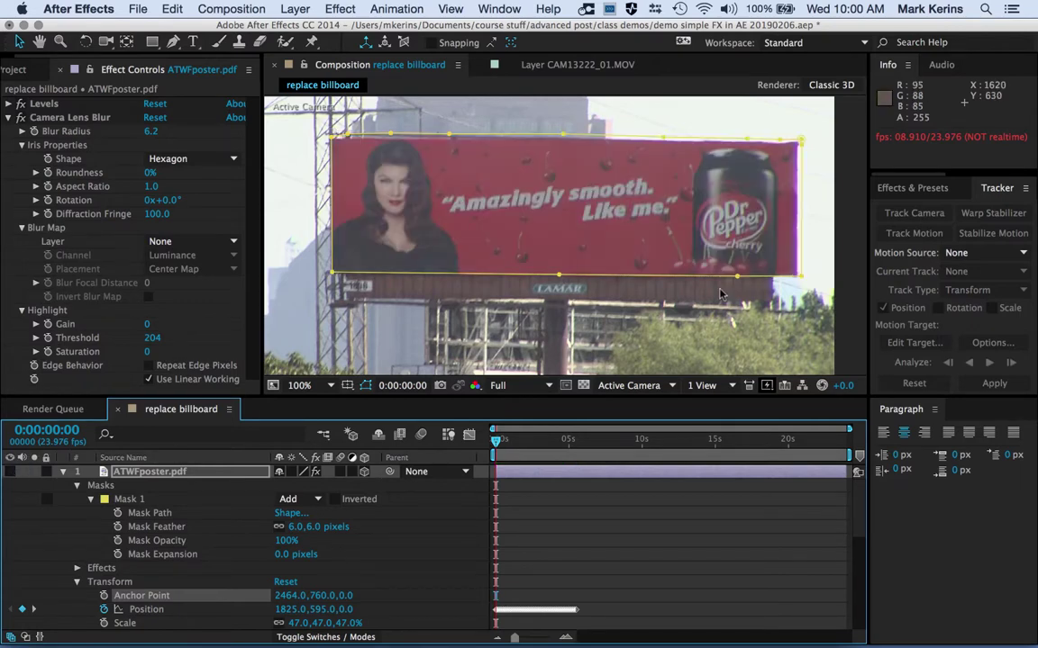
scroll(729, 299, "up", 4)
scroll(738, 315, "down", 2)
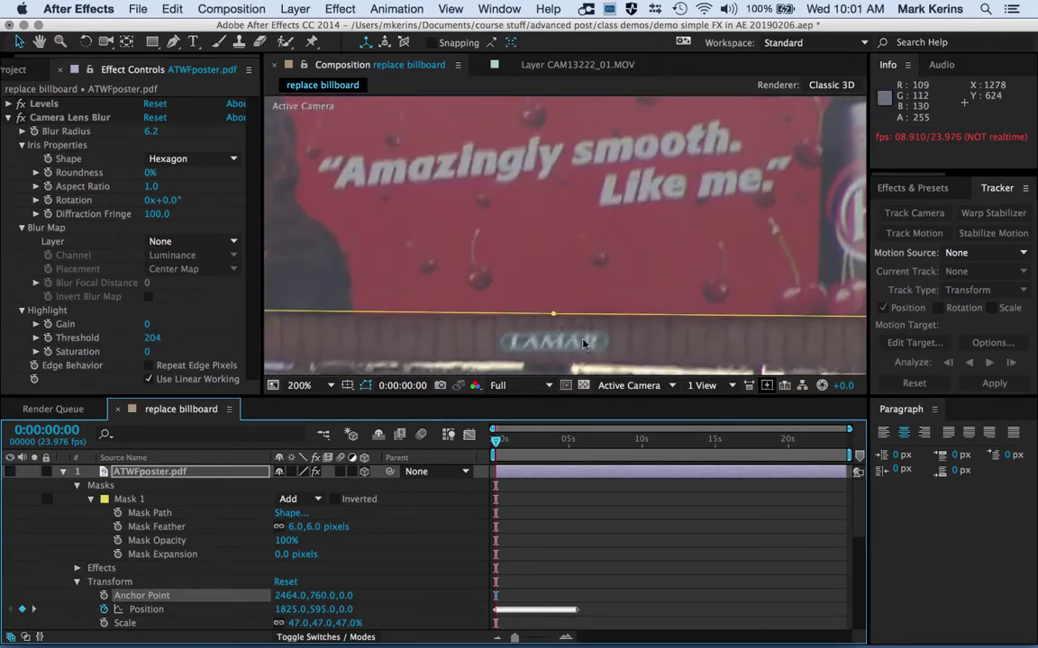
key("space")
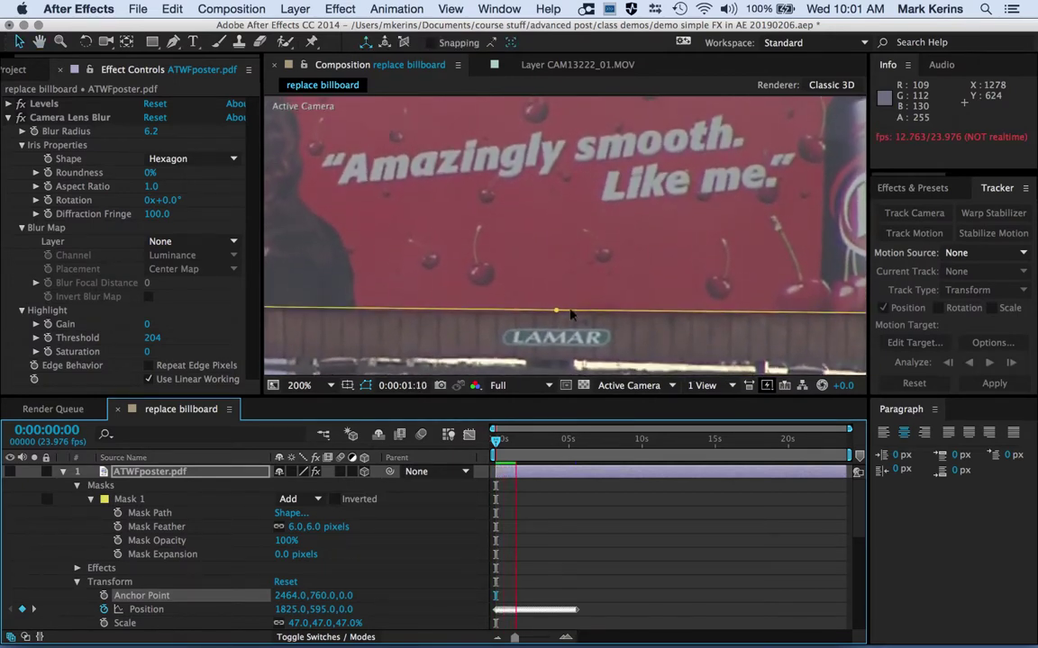
key("space")
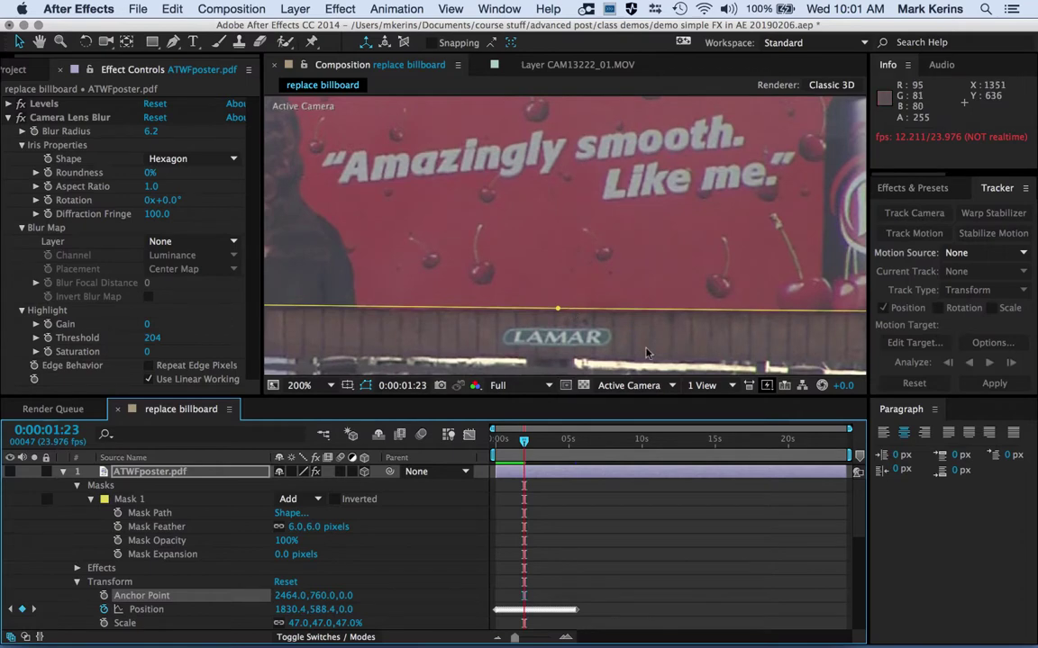
- Zoom and pan the viewer to inspect the trees and the Dr Pepper billboard can
left_click_drag(655, 348, 366, 195)
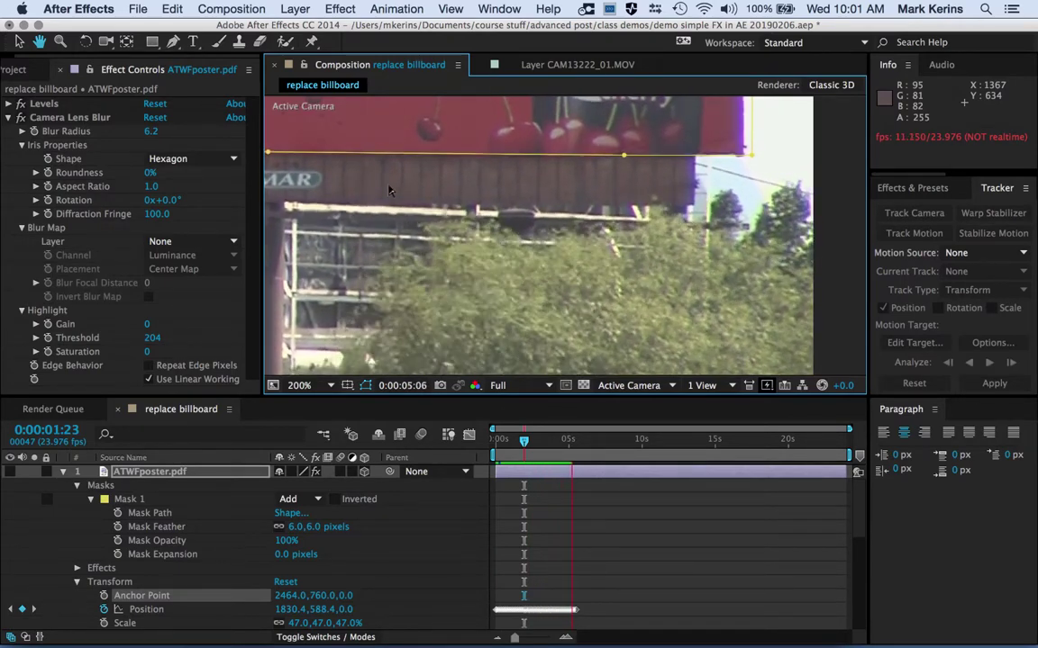
scroll(389, 189, "down", 7)
scroll(389, 186, "up", 5)
scroll(388, 185, "down", 2)
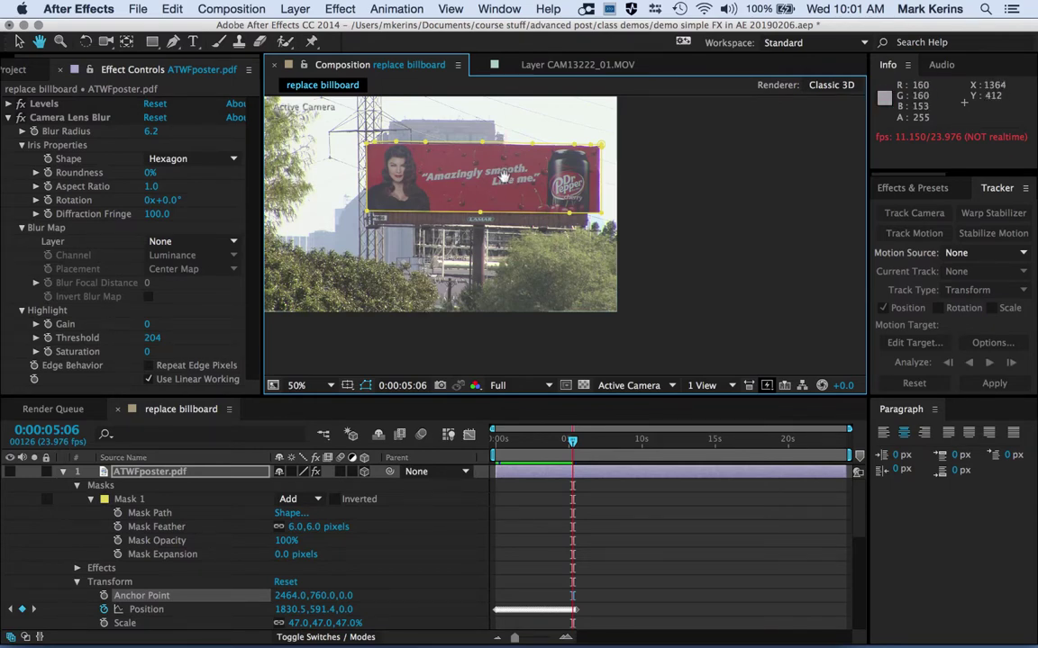
scroll(504, 176, "up", 2)
scroll(504, 176, "up", 2)
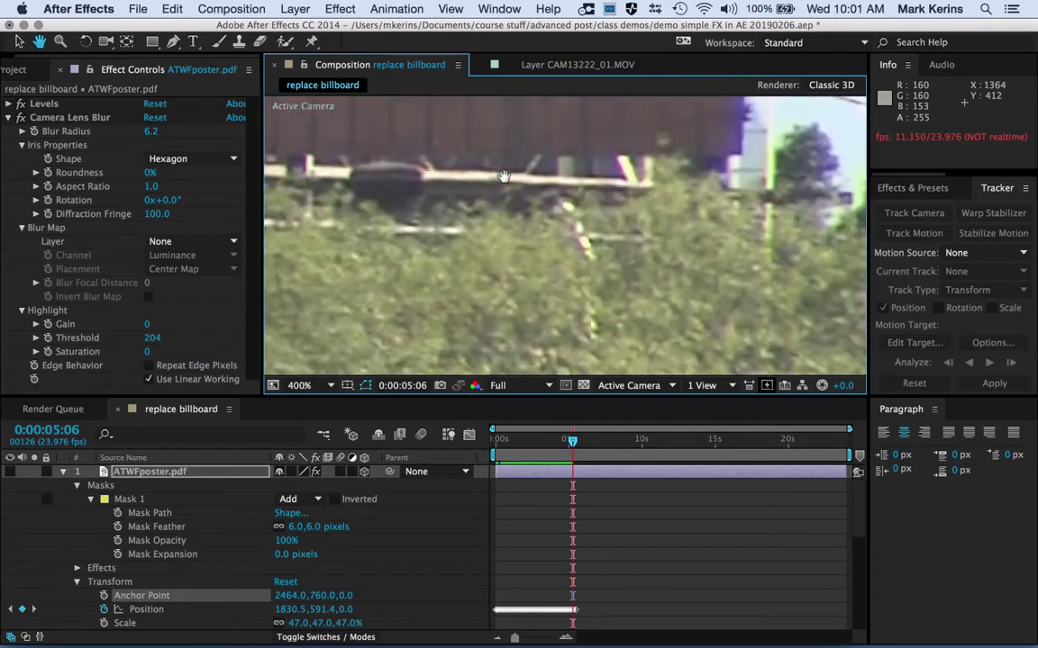
left_click_drag(504, 175, 540, 442)
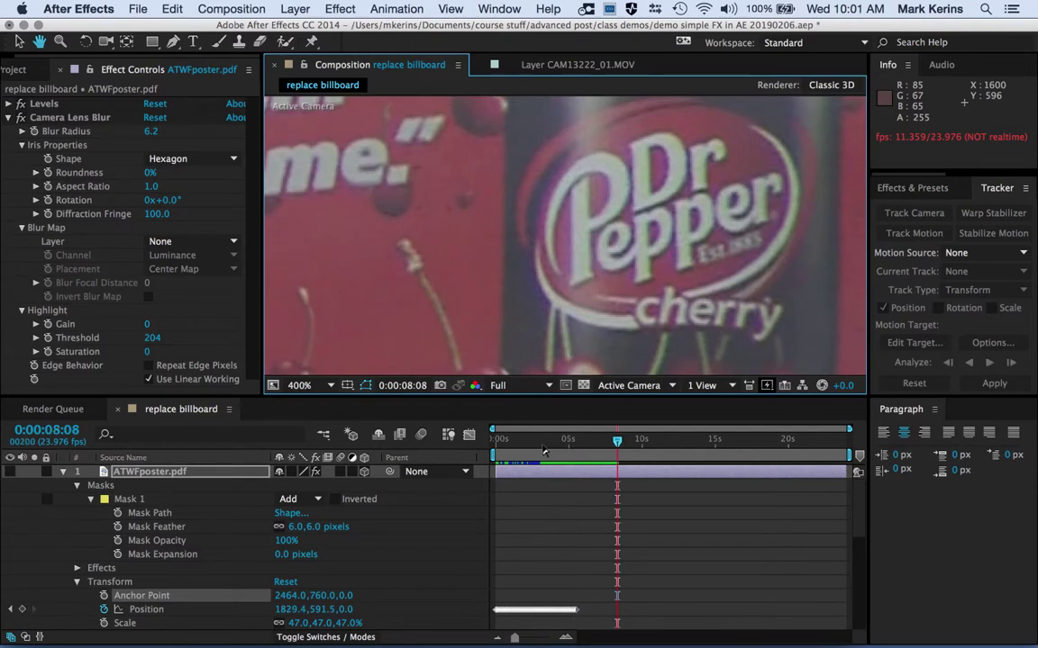
scroll(522, 317, "down", 4)
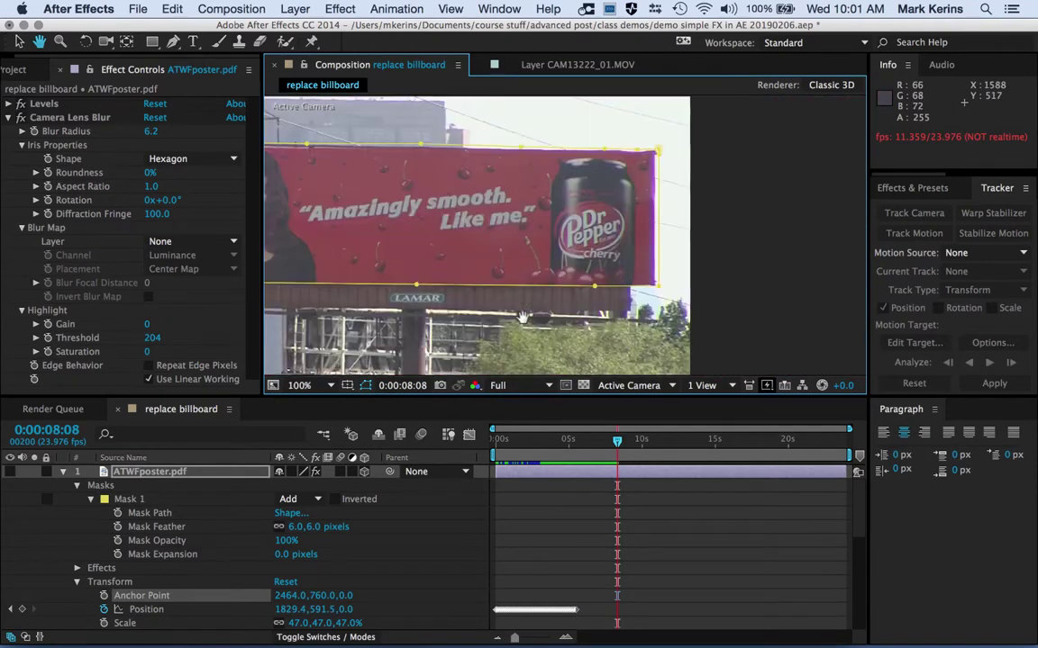
key("v")
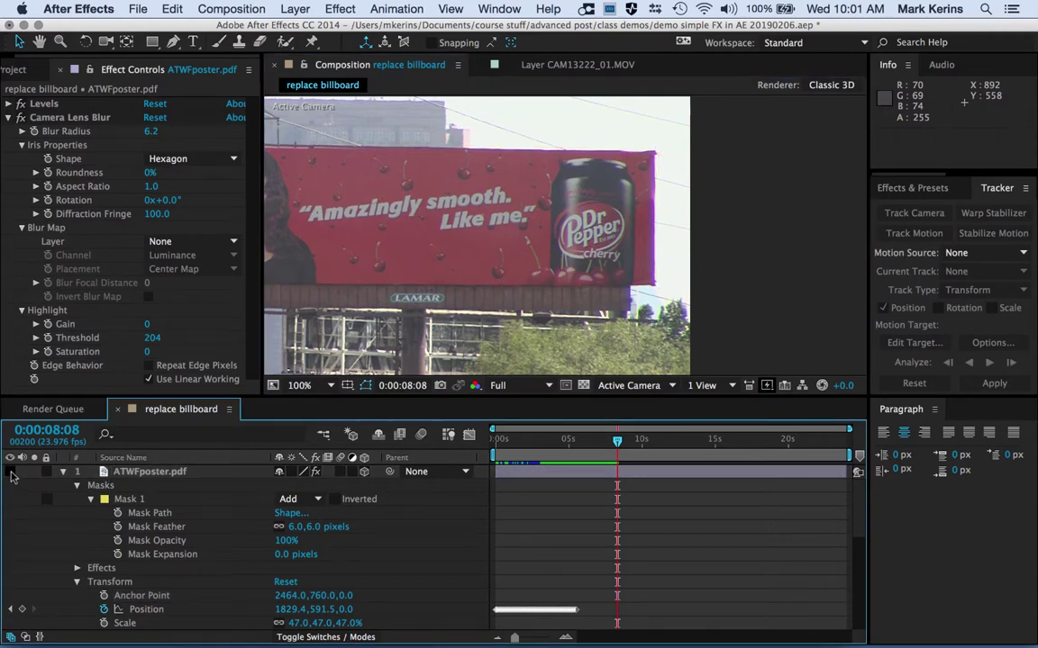
- Show the poster layer again, magnify to 200% and preview it over the billboard
left_click(10, 471)
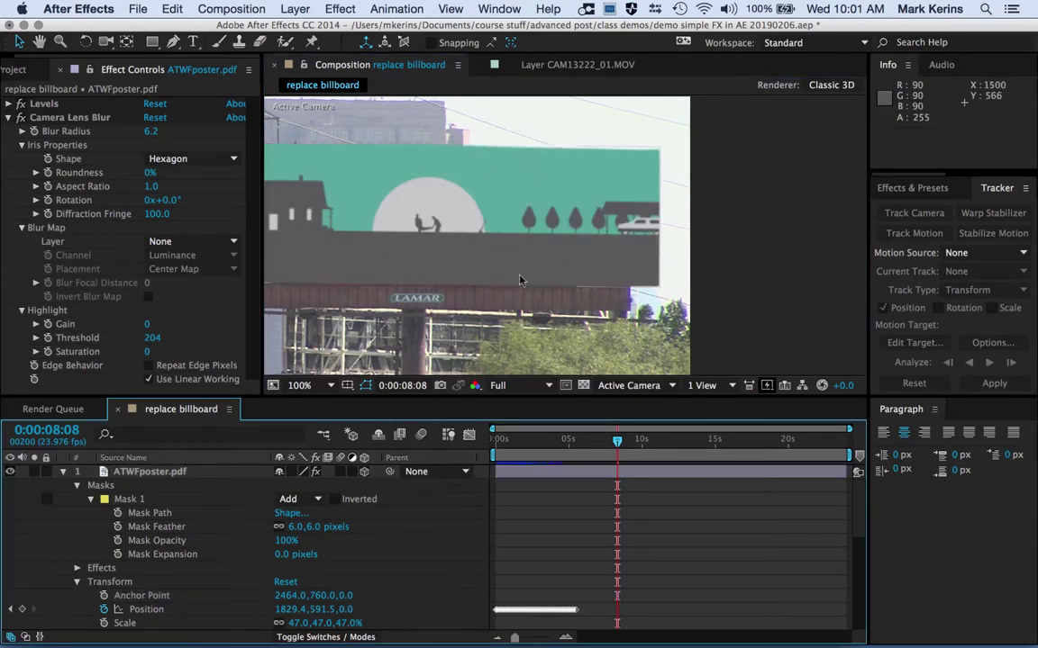
key("period")
key("h")
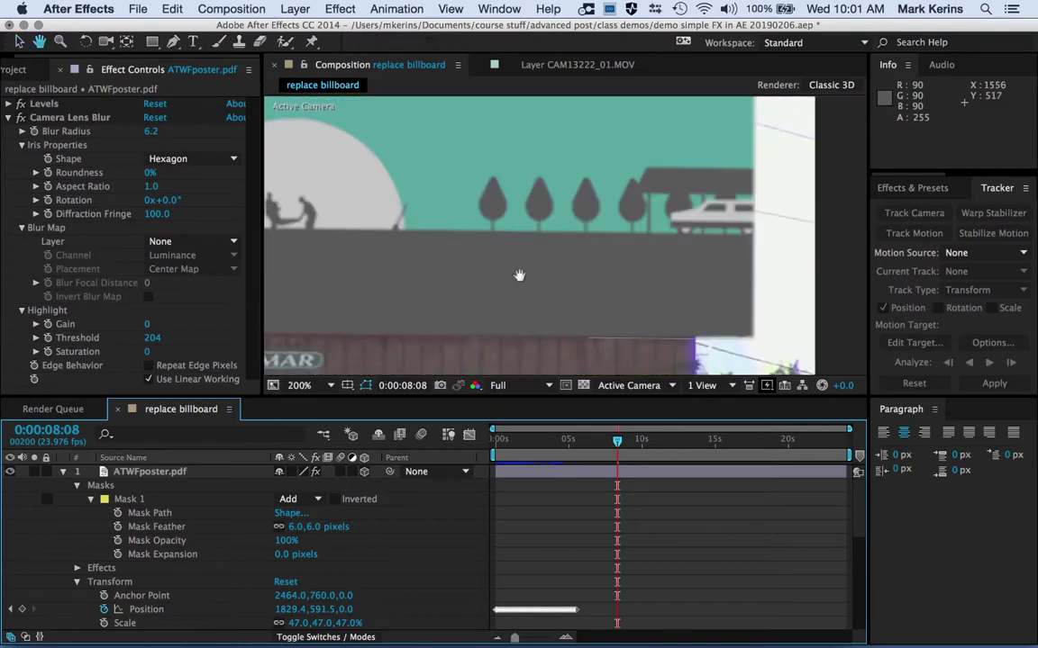
left_click_drag(519, 279, 538, 159)
key("space")
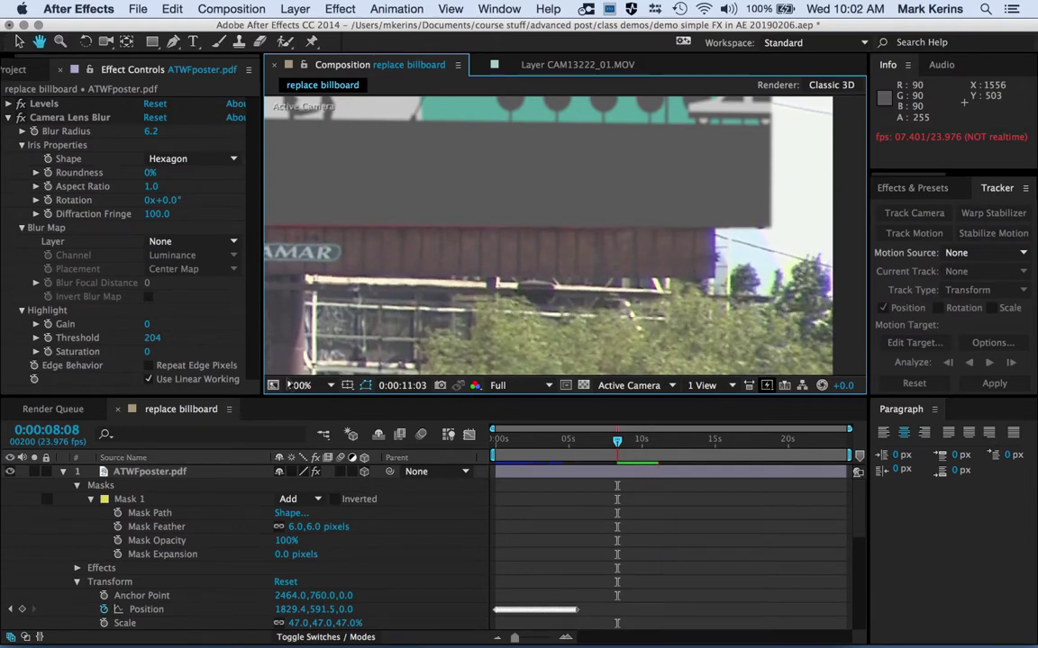
key("space")
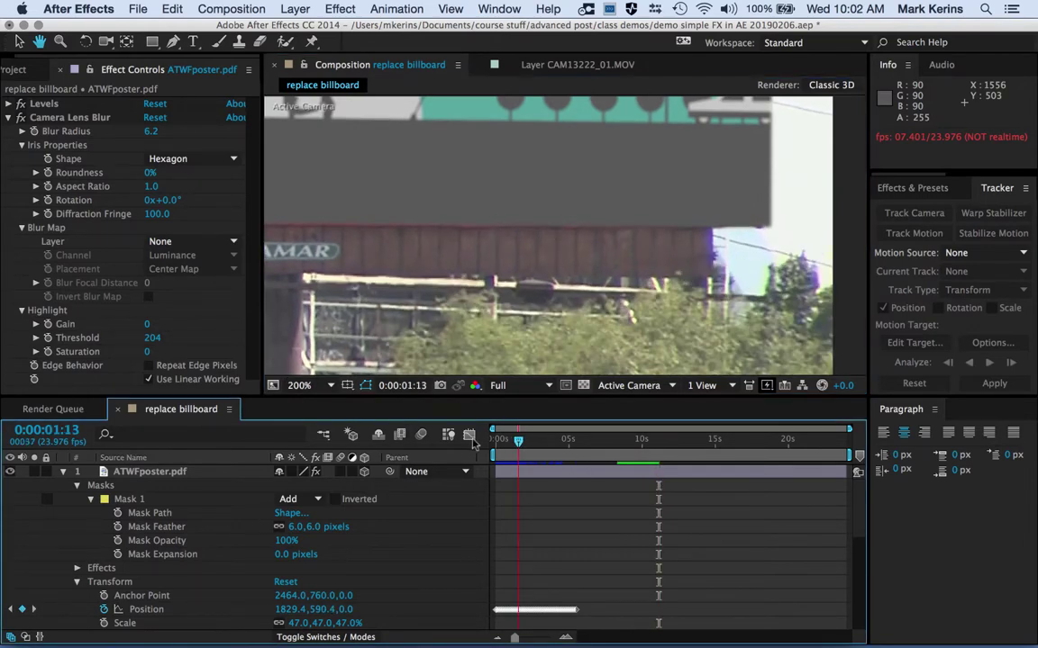
- Return to the first frame and select the ATWFposter.pdf layer
key("Home")
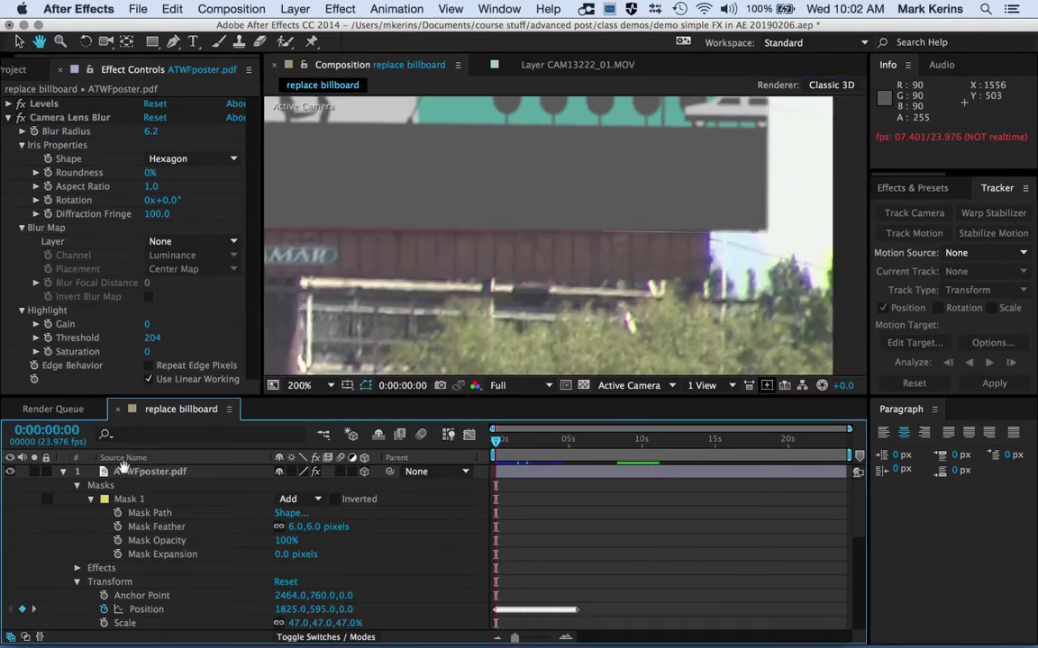
left_click(103, 472)
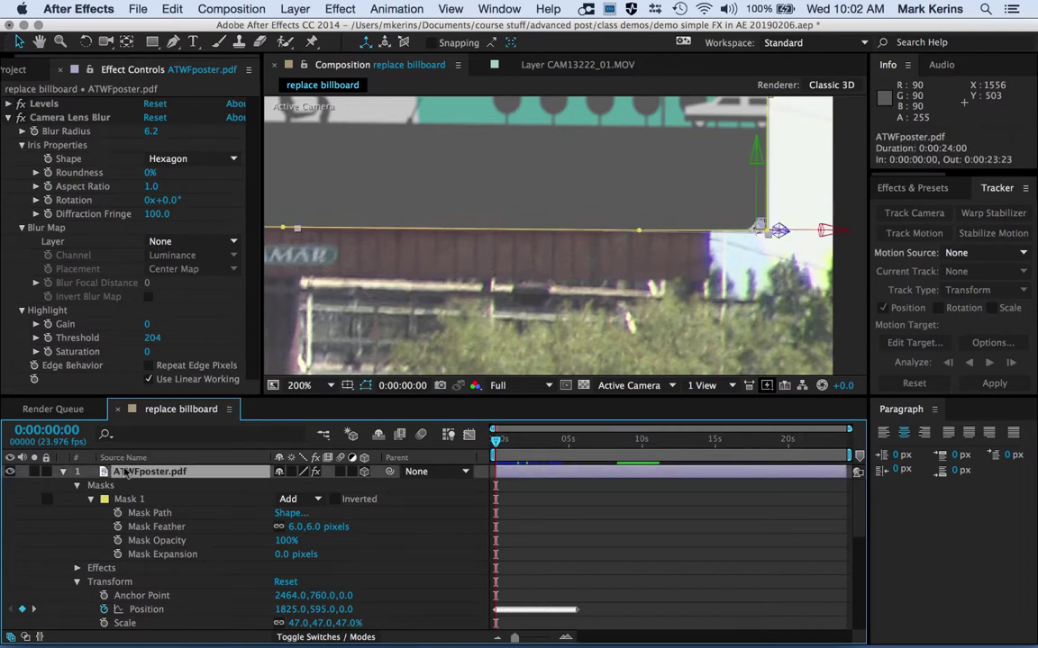
scroll(455, 278, "down", 1)
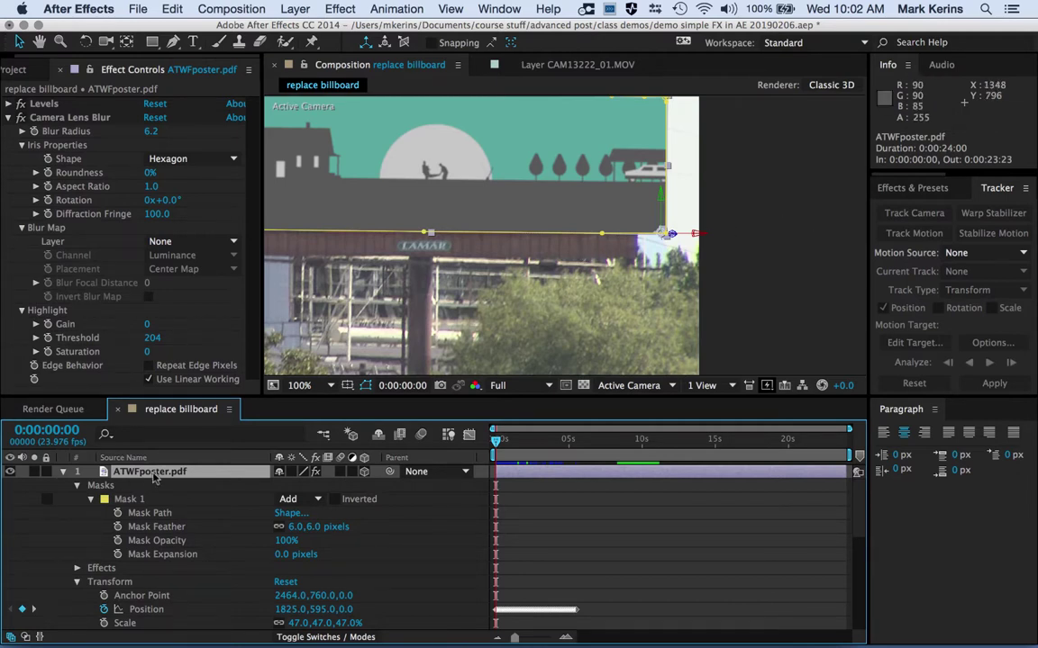
- Search Effects & Presets for 'turb' and apply Turbulent Displace to ATWFposter.pdf
left_click(903, 191)
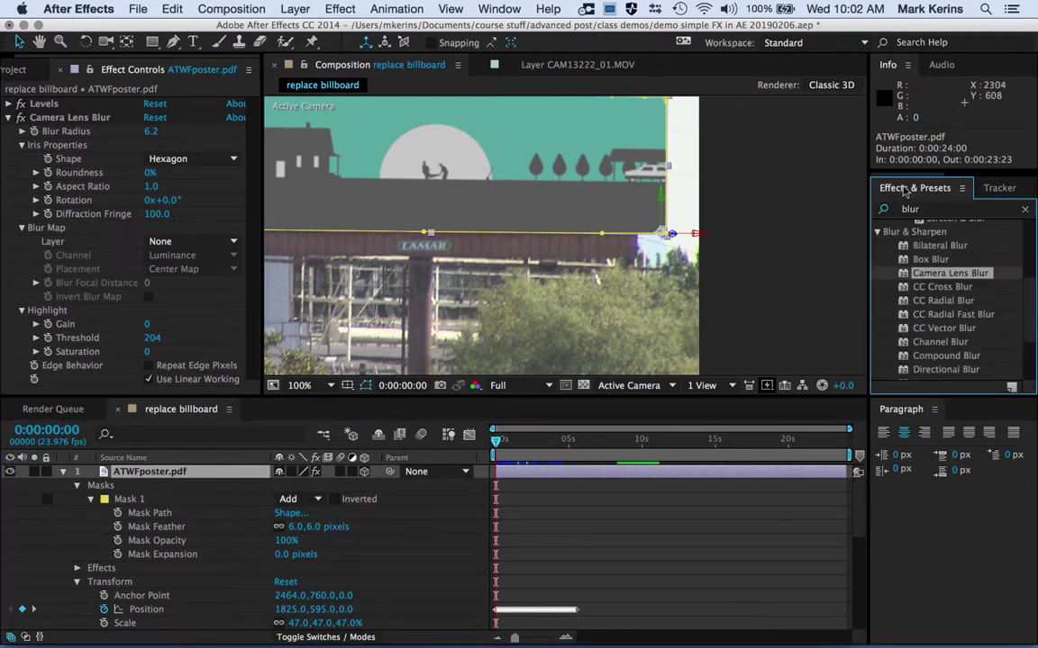
left_click(1024, 209)
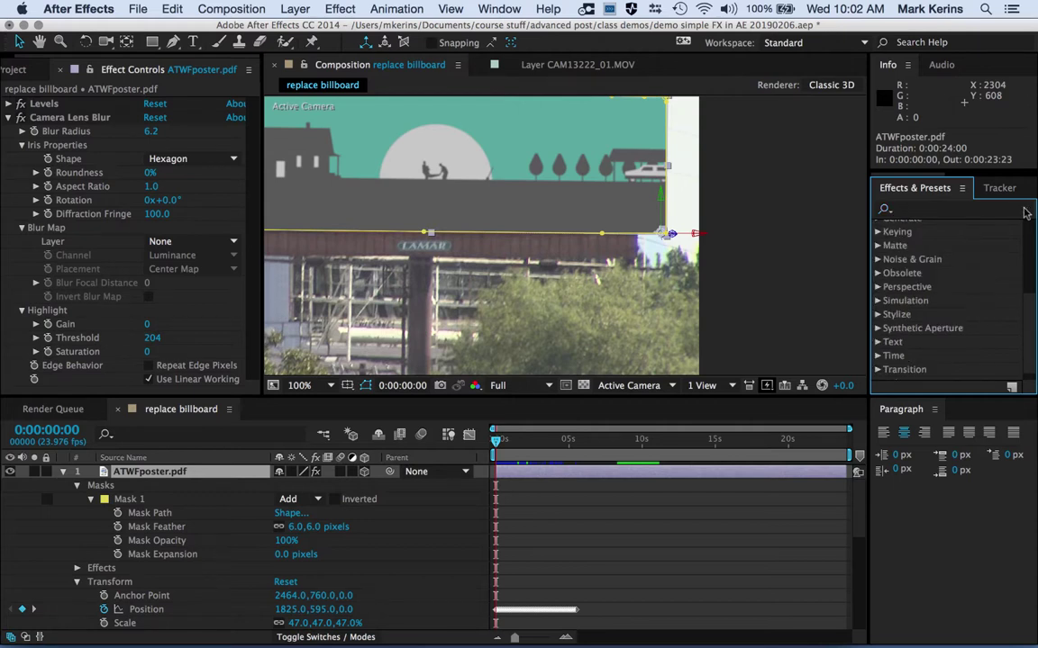
left_click(902, 210)
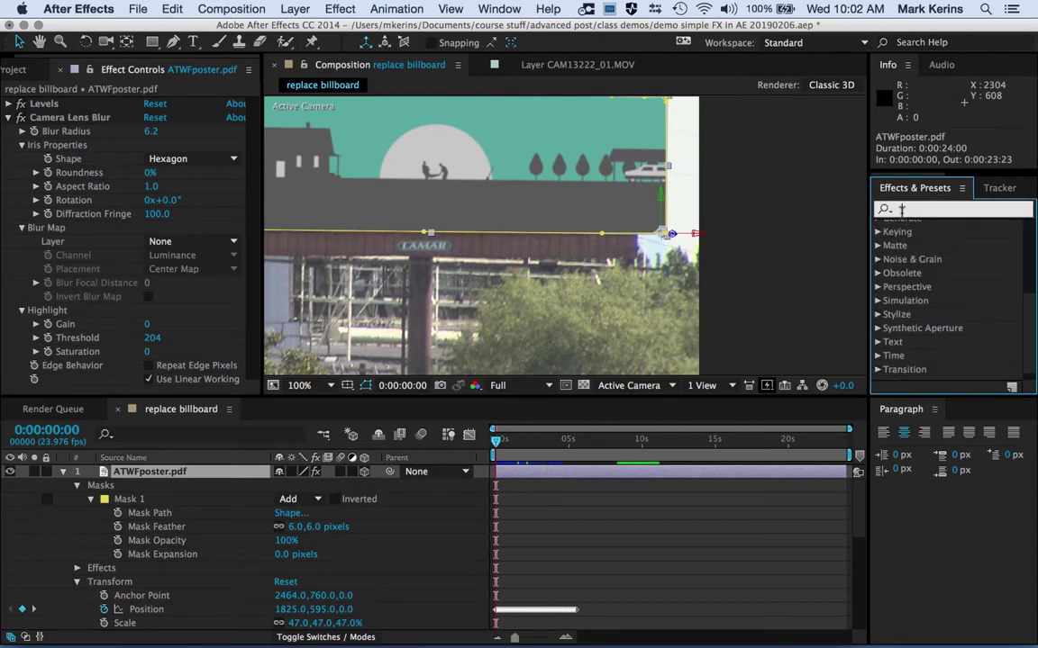
type("tur")
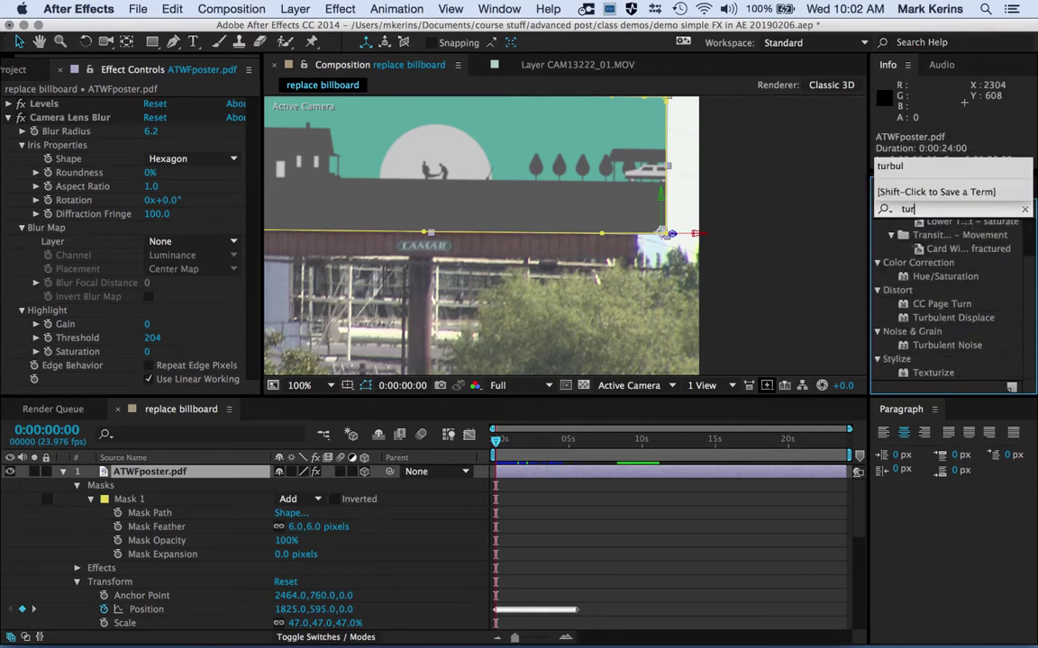
type("b")
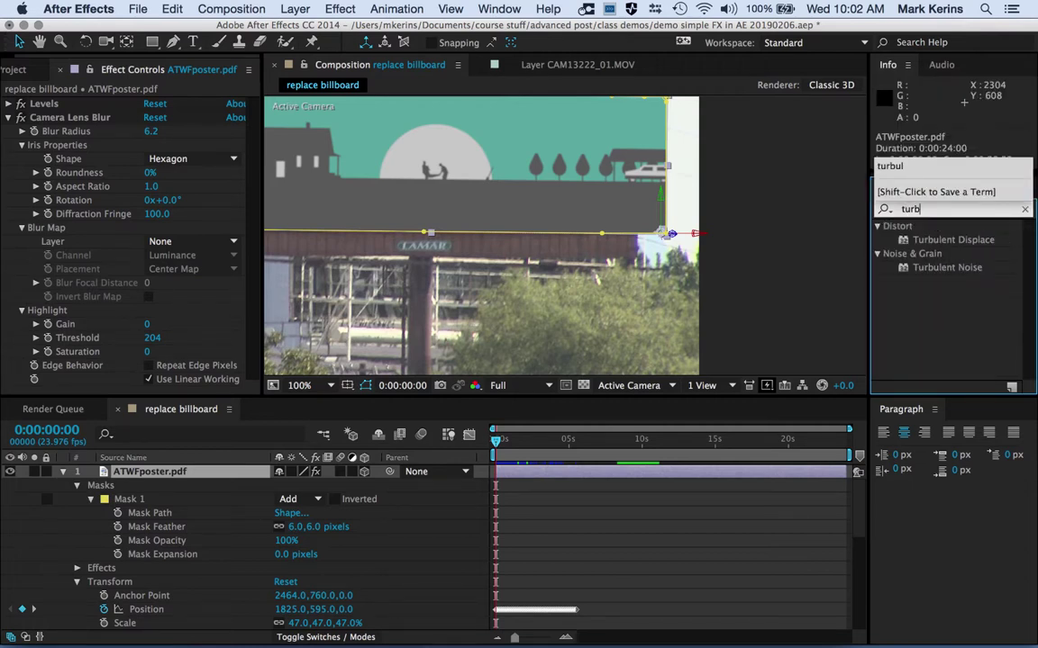
double_click(951, 240)
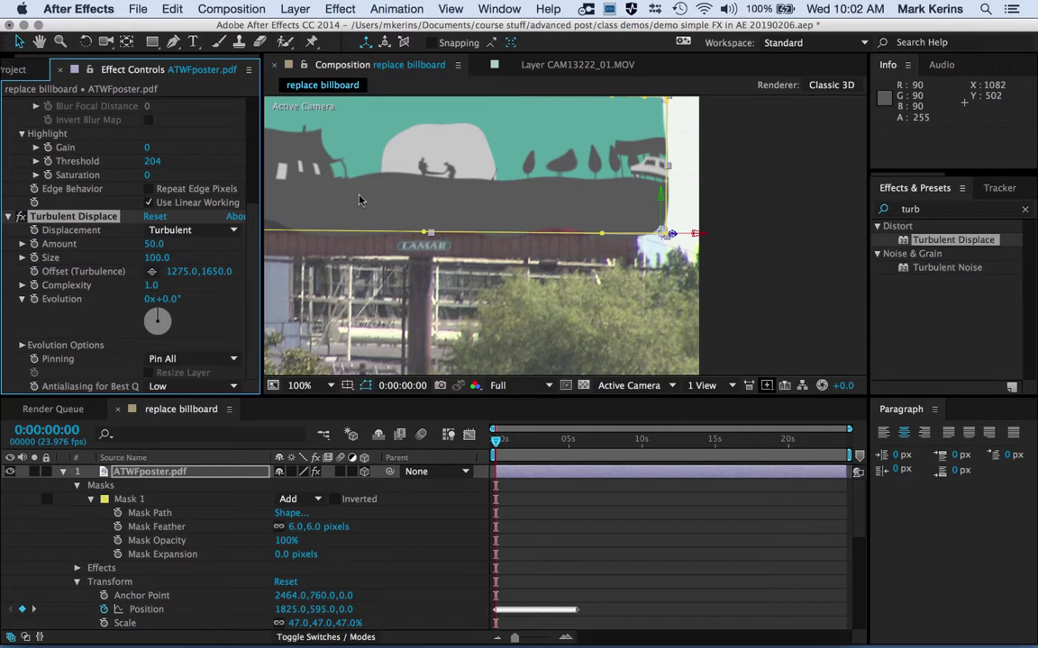
- Set Turbulent Displace Amount to 20 and Size to 12, then scrub to check the distortion
left_click(155, 243)
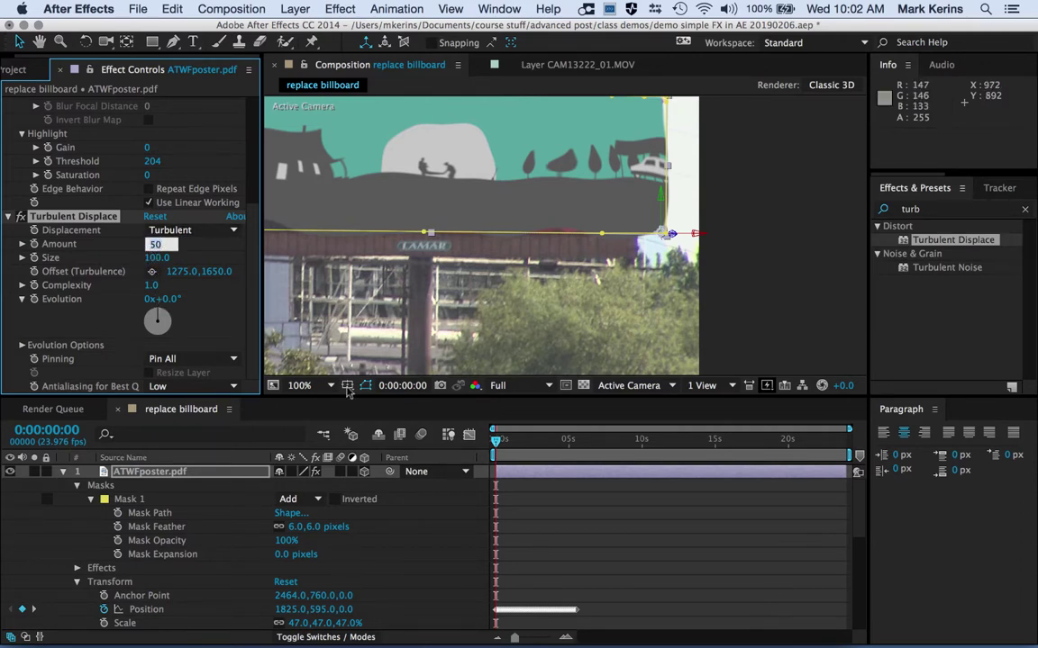
type("20")
key("Return")
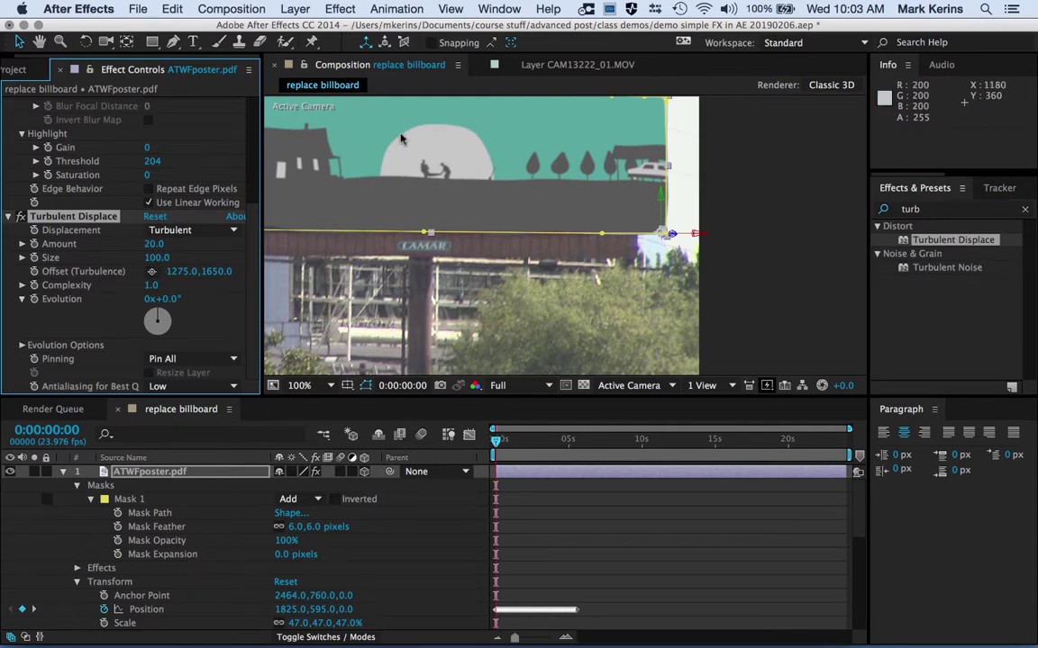
left_click(157, 258)
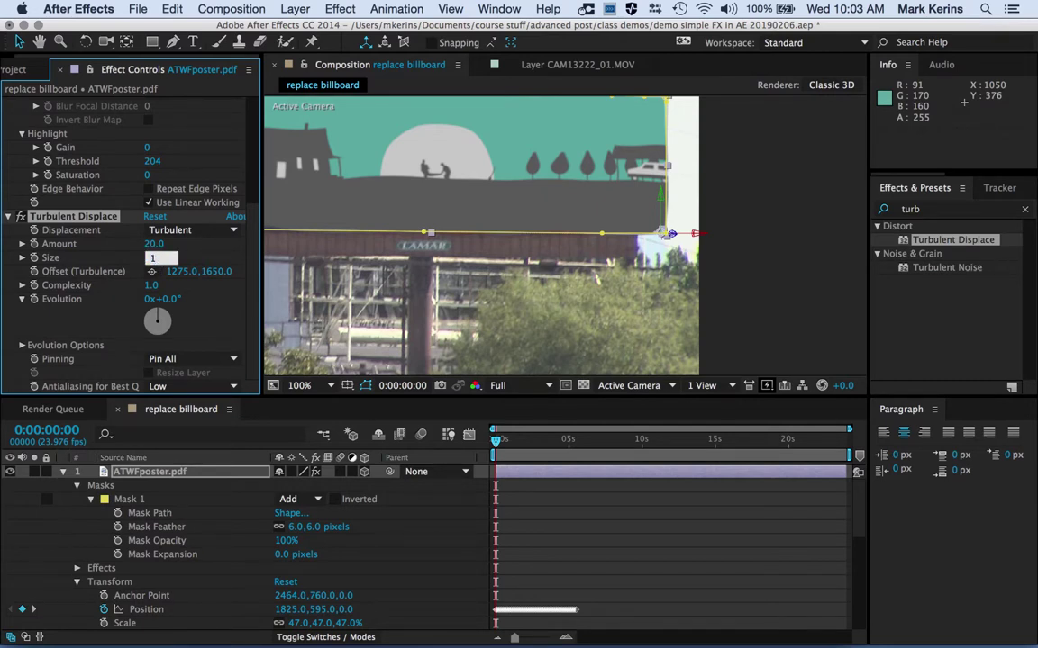
type("15")
key("Return")
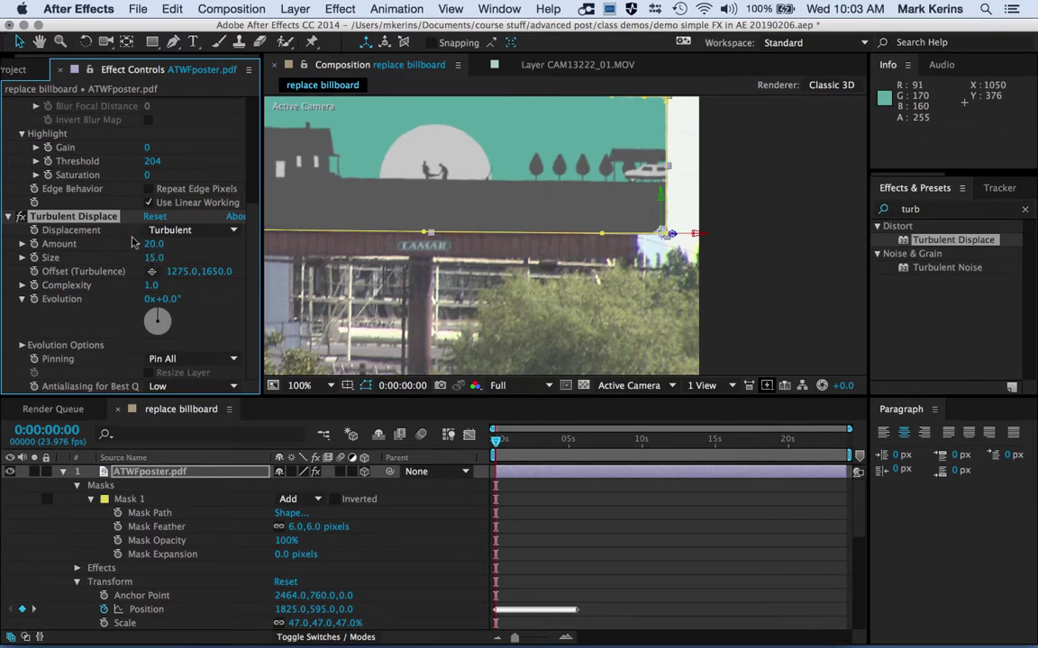
left_click(157, 258)
type("12")
key("Return")
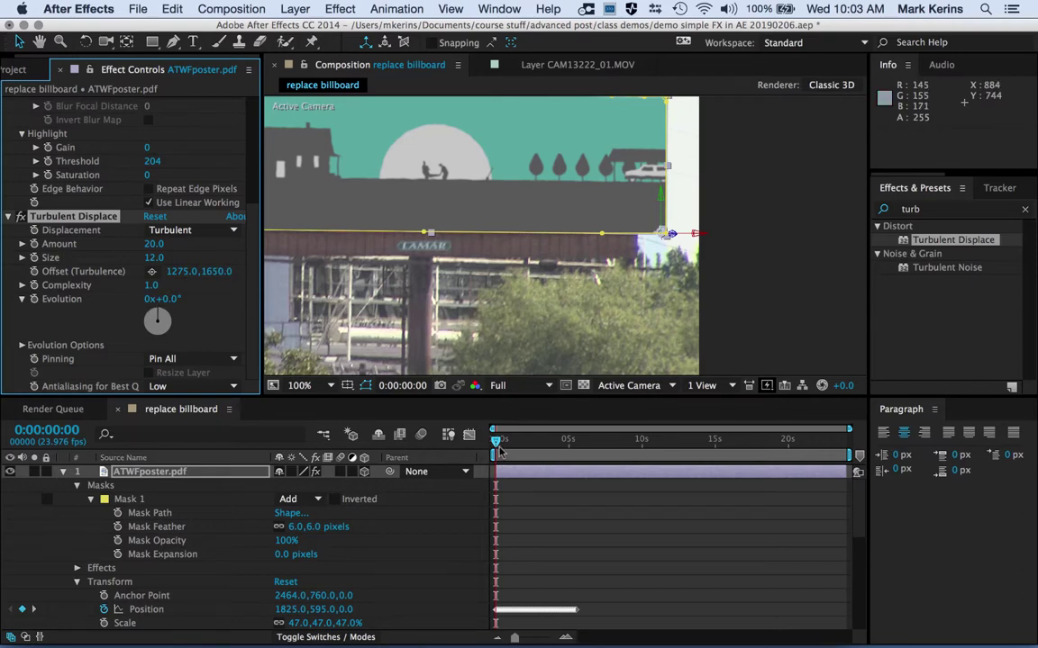
left_click_drag(496, 441, 483, 467)
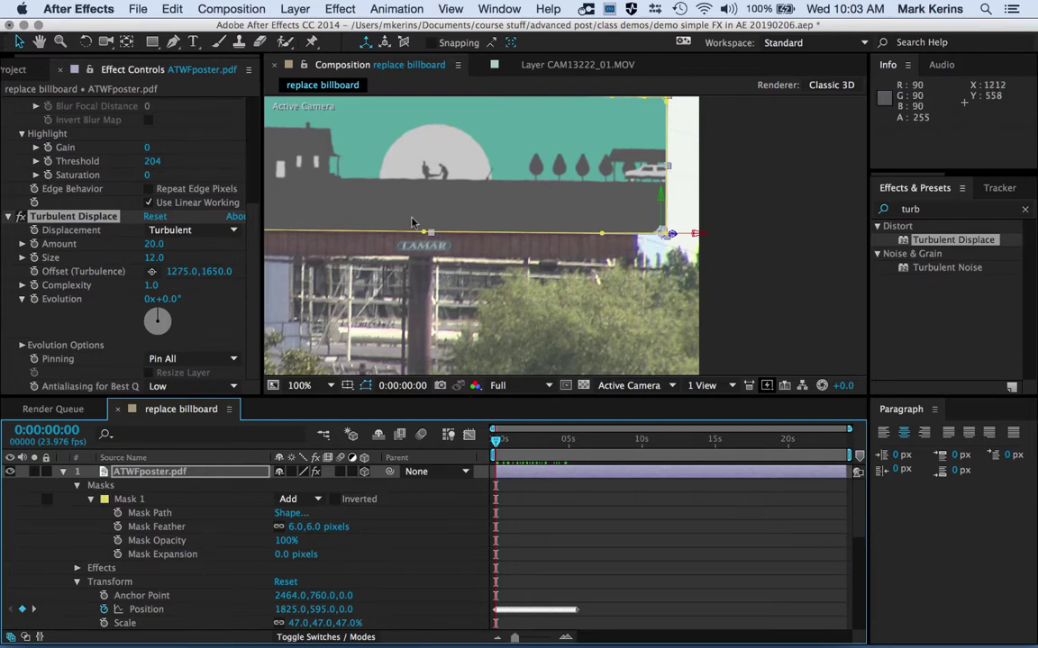
- Keyframe Evolution at 2 revolutions on frame 0 and 20 revolutions at 0:00:05:06
left_click(33, 300)
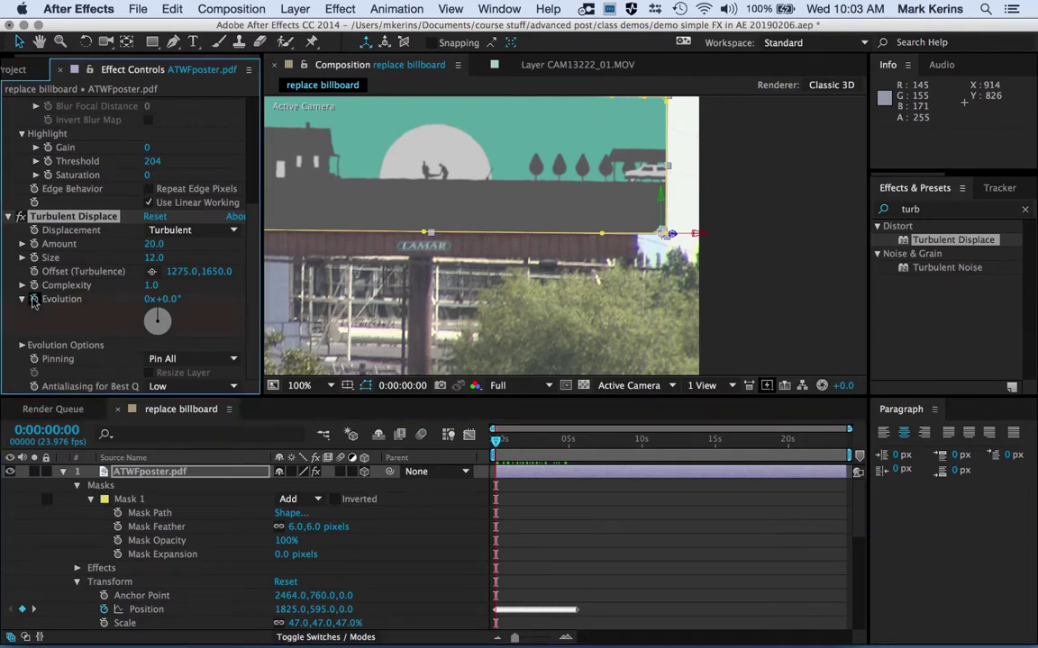
left_click(147, 300)
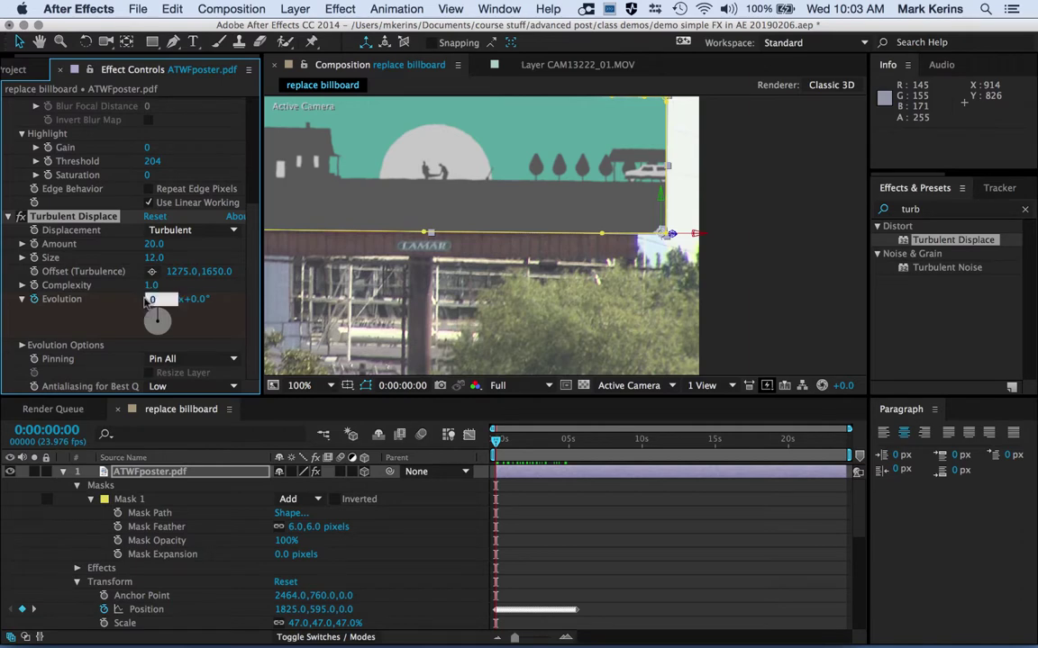
key("Return")
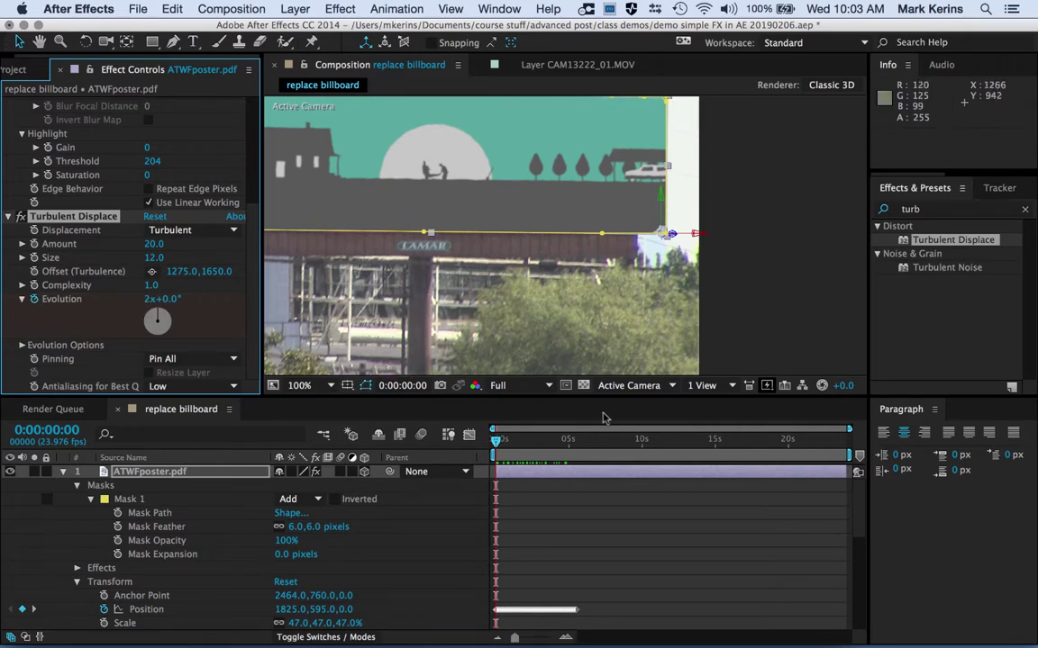
left_click(553, 441)
left_click_drag(553, 441, 573, 441)
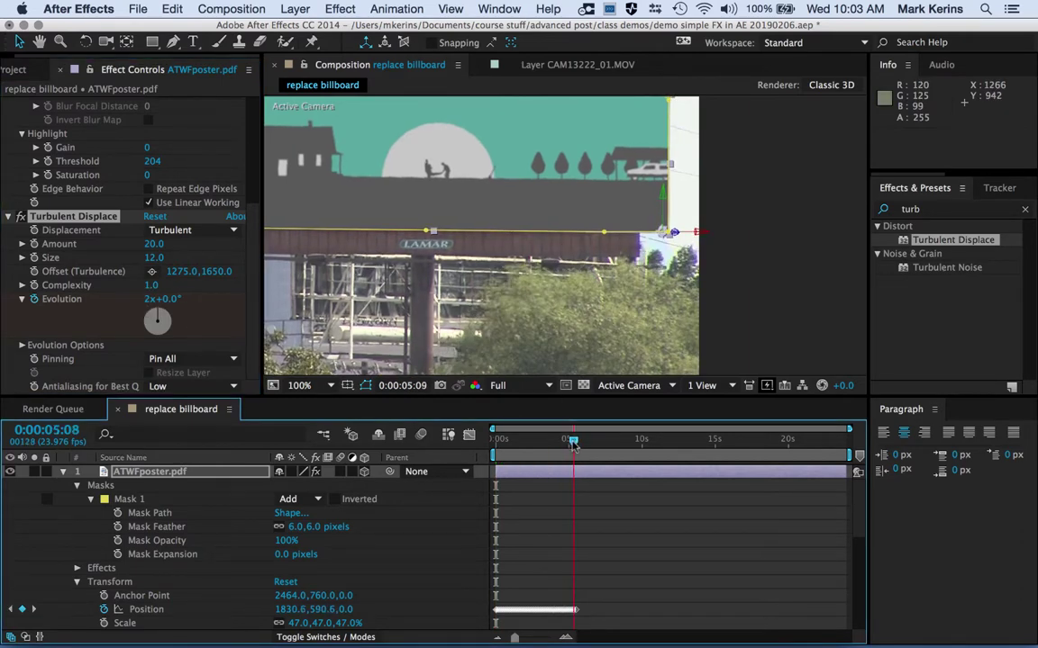
left_click(151, 300)
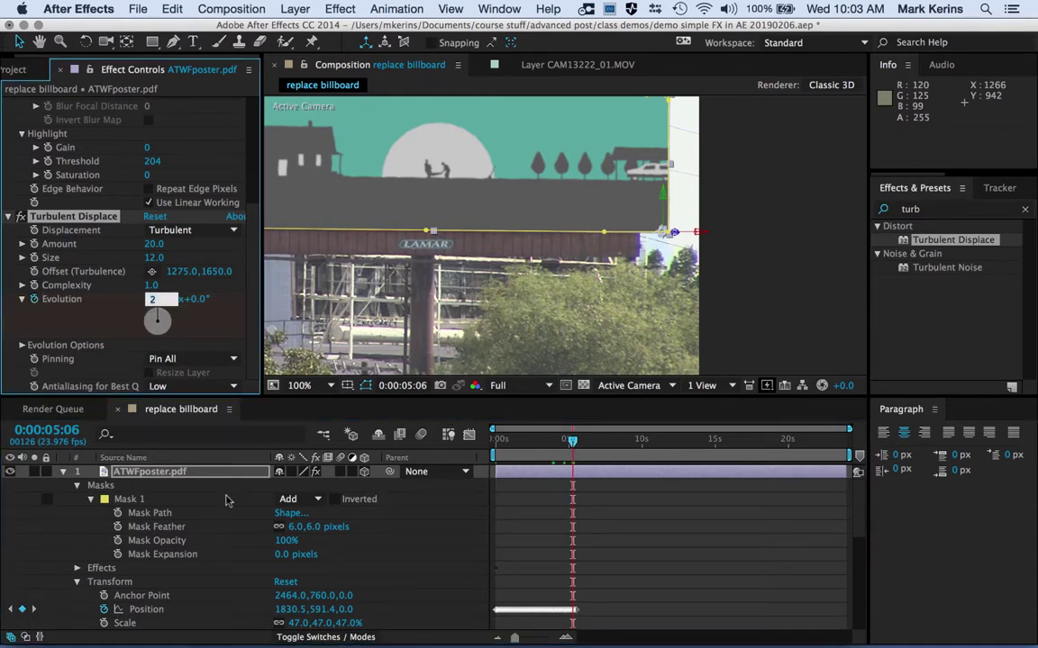
type("20")
key("Return")
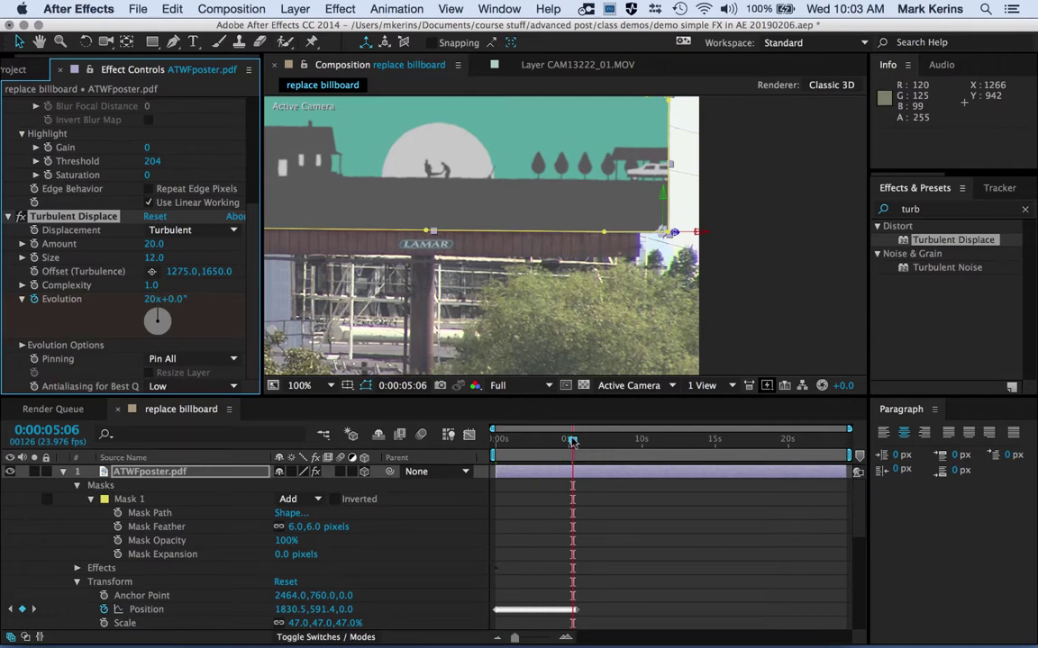
- Preview and scrub through the animated Turbulent Displace wobble from the start
left_click_drag(573, 441, 496, 442)
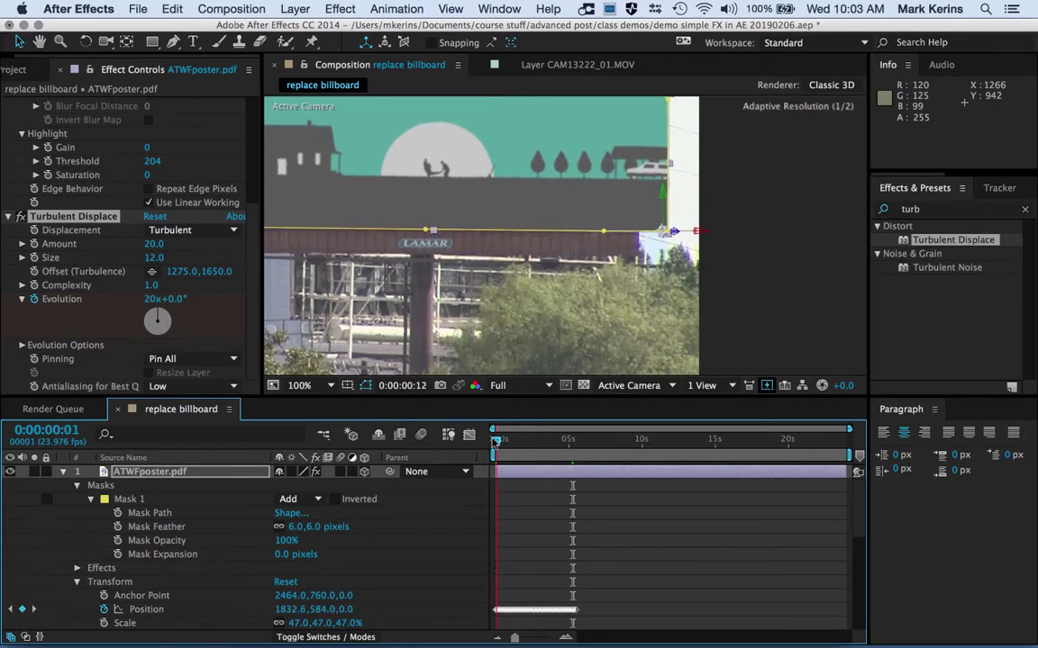
key("space")
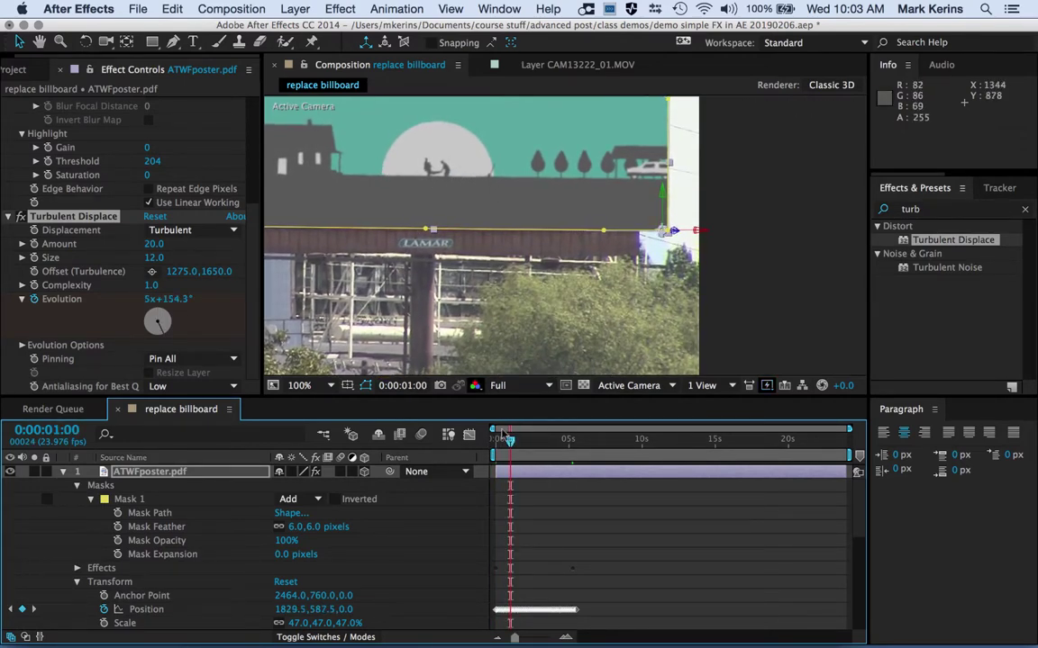
left_click_drag(510, 441, 479, 437)
key("space")
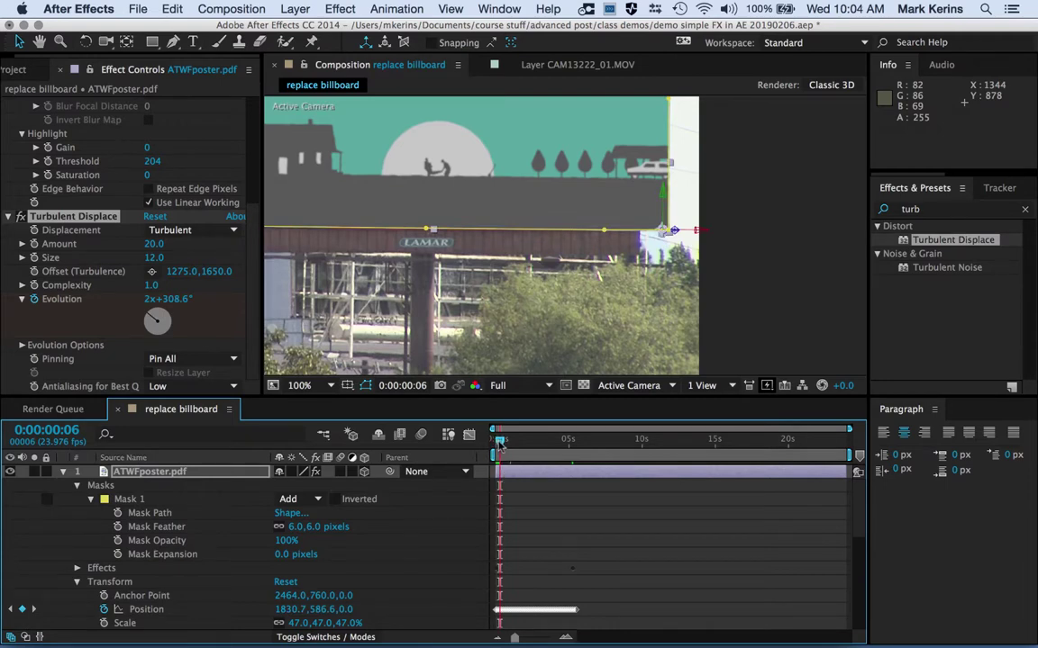
mouse_move(500, 445)
left_mouse_down()
mouse_move(534, 452)
mouse_move(486, 452)
left_mouse_up()
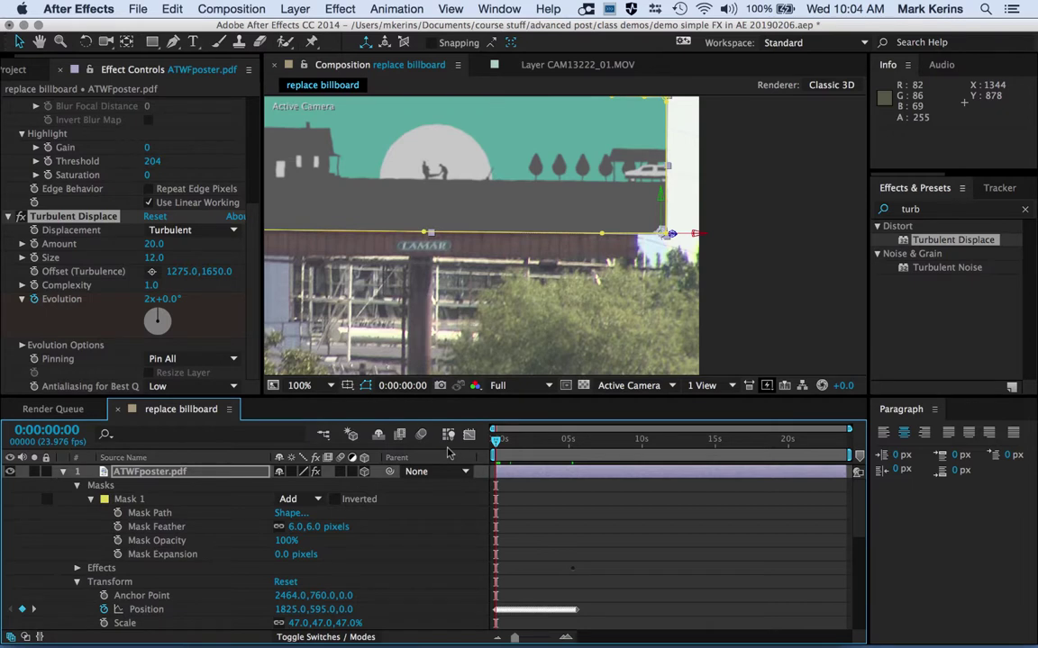
scroll(443, 294, "down", 2)
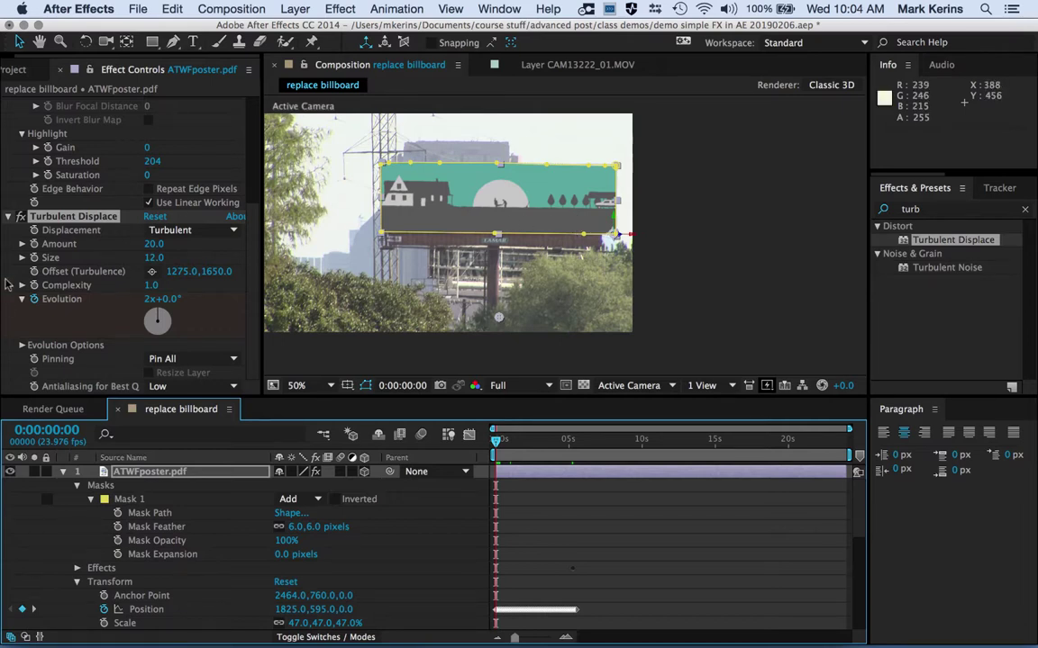
scroll(5, 282, "up", 5)
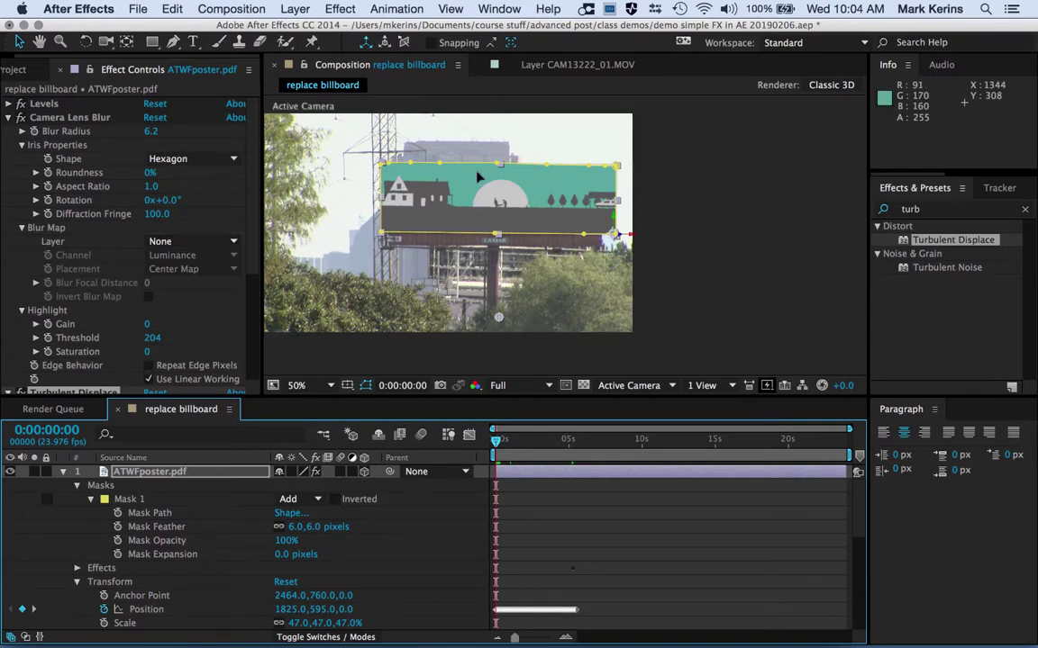
scroll(127, 270, "down", 5)
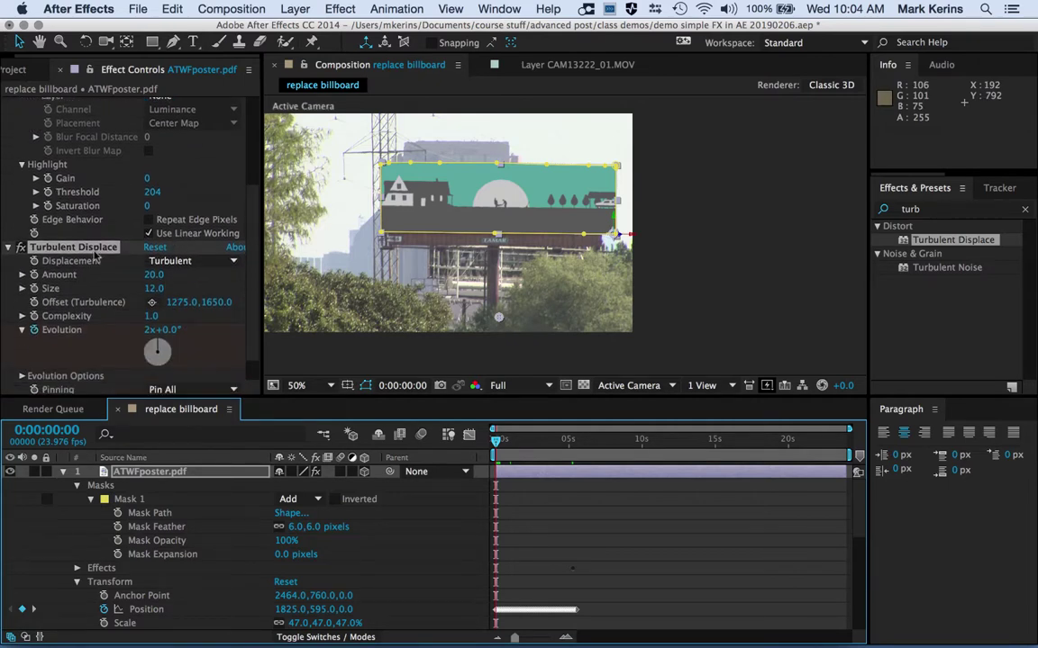